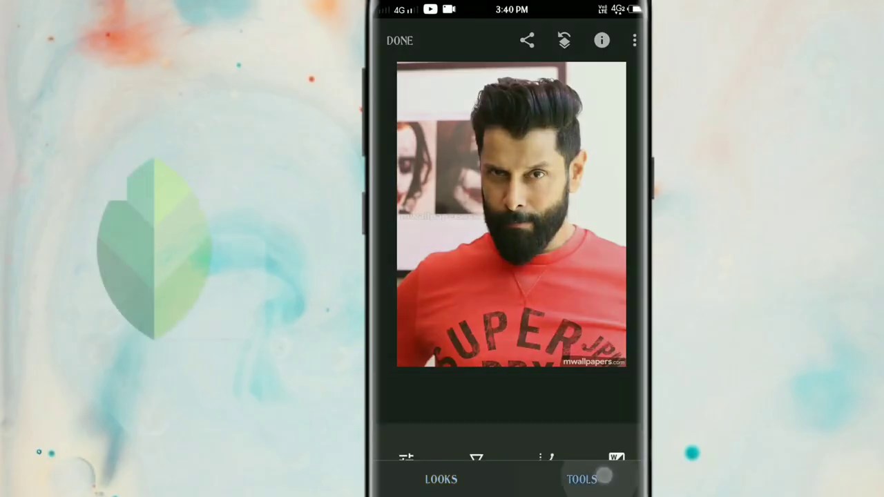
# Step: Add a Selective point on the face that raises brightness and Structure to about +50
pyautogui.click(406, 313)
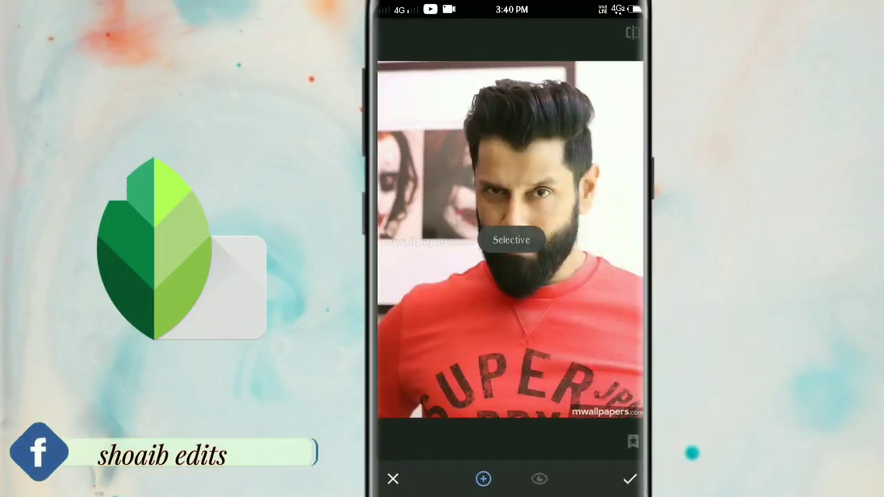
pyautogui.click(496, 221)
pyautogui.moveTo(573, 355)
pyautogui.mouseDown()
pyautogui.moveTo(552, 322)
pyautogui.moveTo(552, 333)
pyautogui.moveTo(563, 288)
pyautogui.mouseUp()
pyautogui.moveTo(538, 335); pyautogui.dragTo(580, 349)
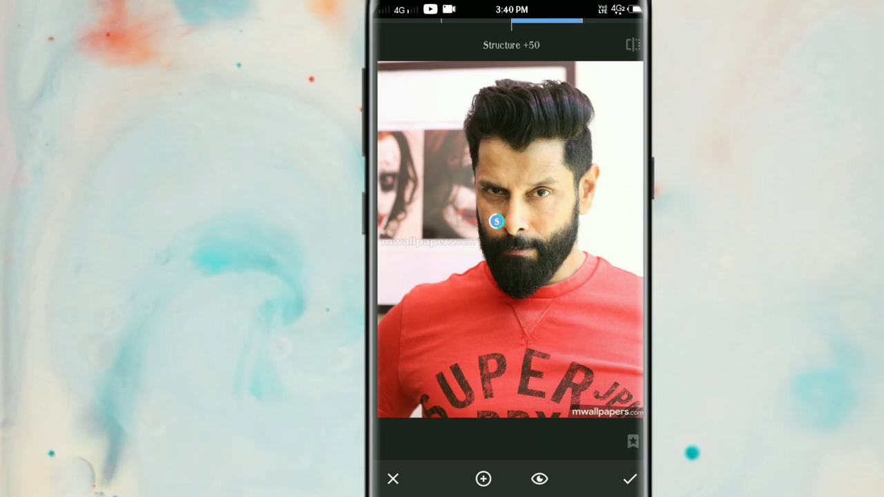
pyautogui.click(629, 479)
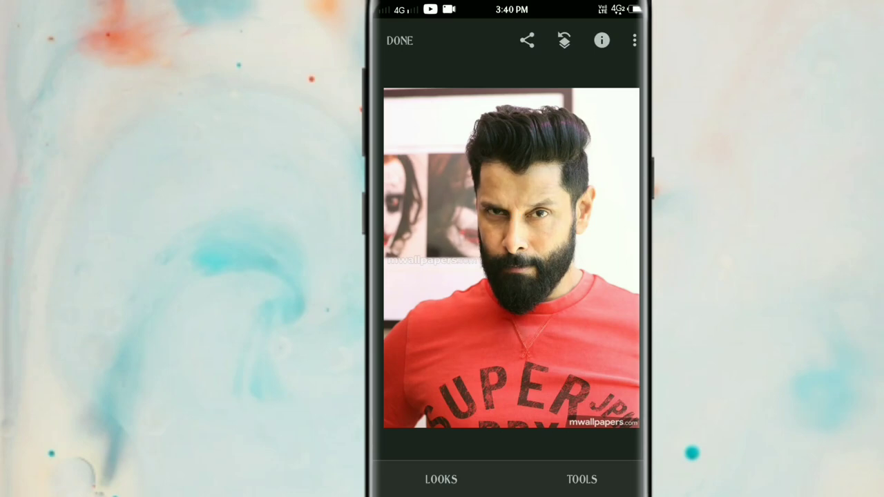
# Step: Apply Details to the whole photo with Structure about +45 and Sharpening +75
pyautogui.click(612, 478)
pyautogui.click(466, 195)
pyautogui.moveTo(512, 308); pyautogui.dragTo(546, 309)
pyautogui.moveTo(511, 208); pyautogui.dragTo(511, 239)
pyautogui.moveTo(563, 346); pyautogui.dragTo(634, 342)
pyautogui.moveTo(563, 323); pyautogui.dragTo(550, 329)
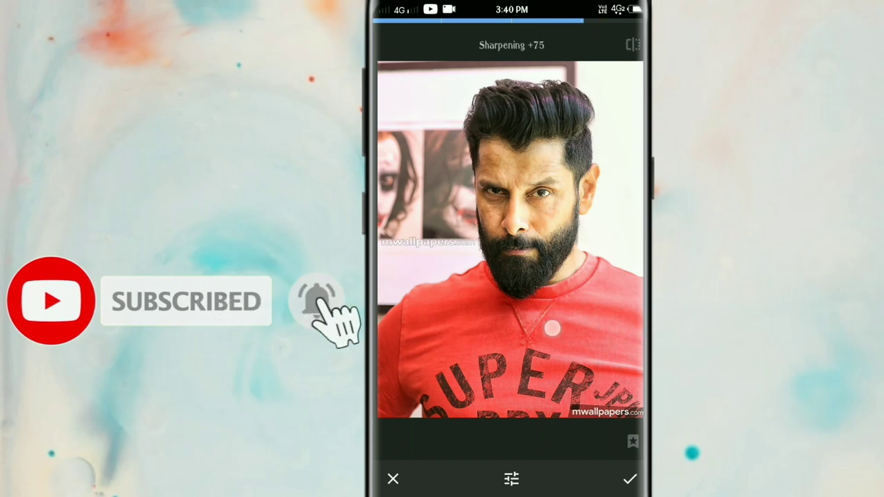
pyautogui.click(630, 479)
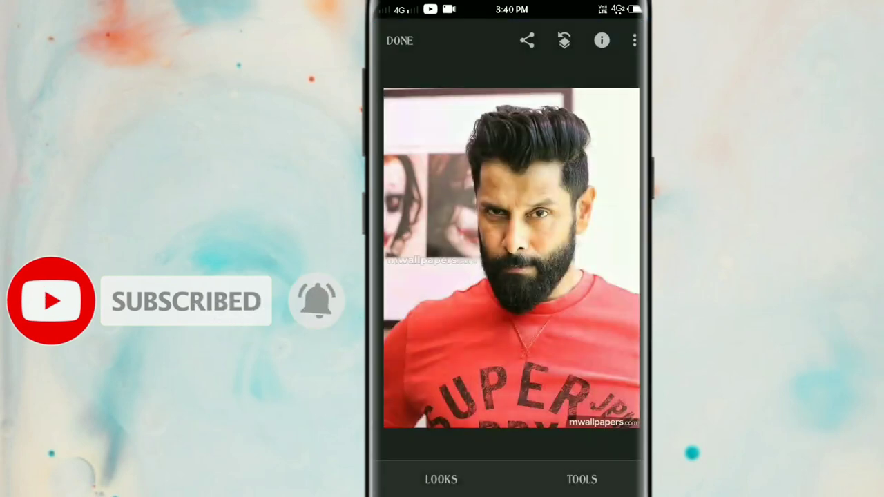
# Step: Apply HDR Scape at about +60 filter strength and compare it with the original
pyautogui.click(587, 477)
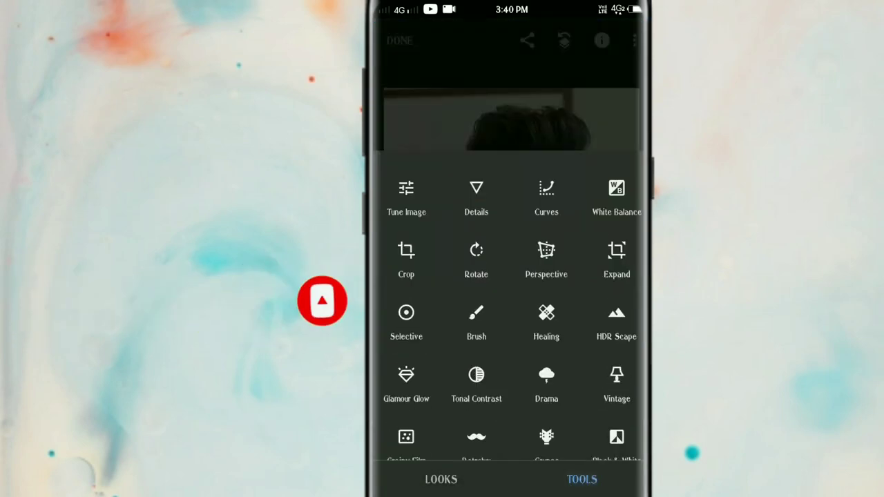
pyautogui.click(618, 318)
pyautogui.moveTo(546, 319)
pyautogui.mouseDown()
pyautogui.moveTo(571, 318)
pyautogui.moveTo(558, 319)
pyautogui.mouseUp()
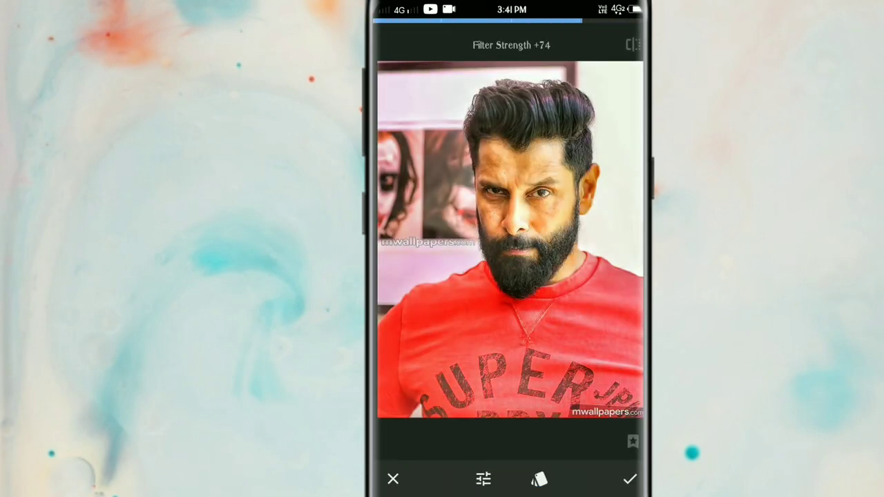
pyautogui.moveTo(588, 334); pyautogui.dragTo(558, 337)
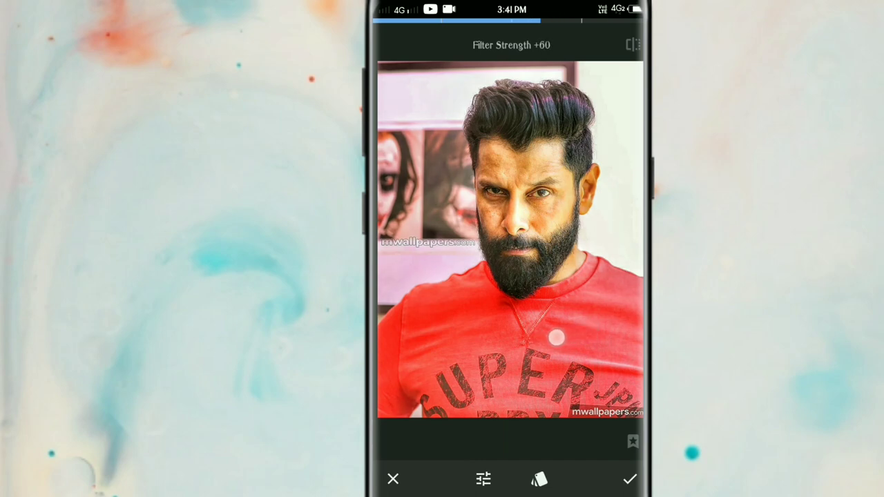
pyautogui.click(630, 479)
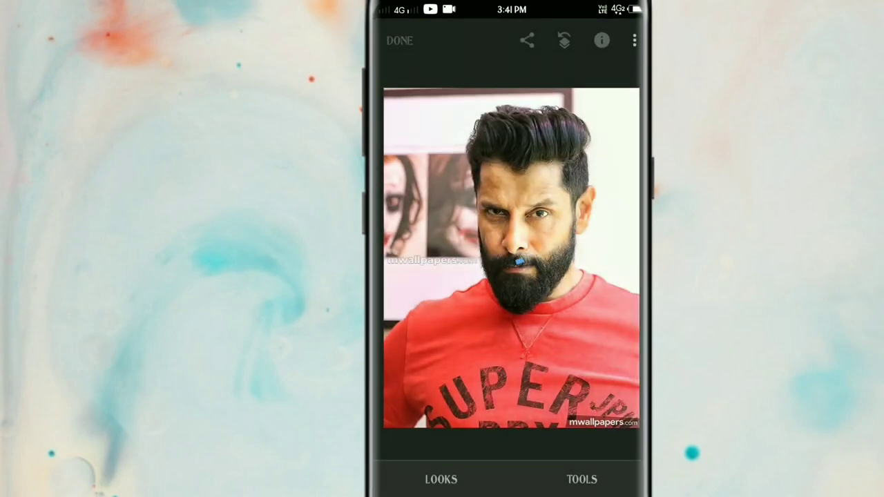
pyautogui.click(519, 261)
# Step: Add a Curves midpoint and lift it to brighten the midtones
pyautogui.click(596, 475)
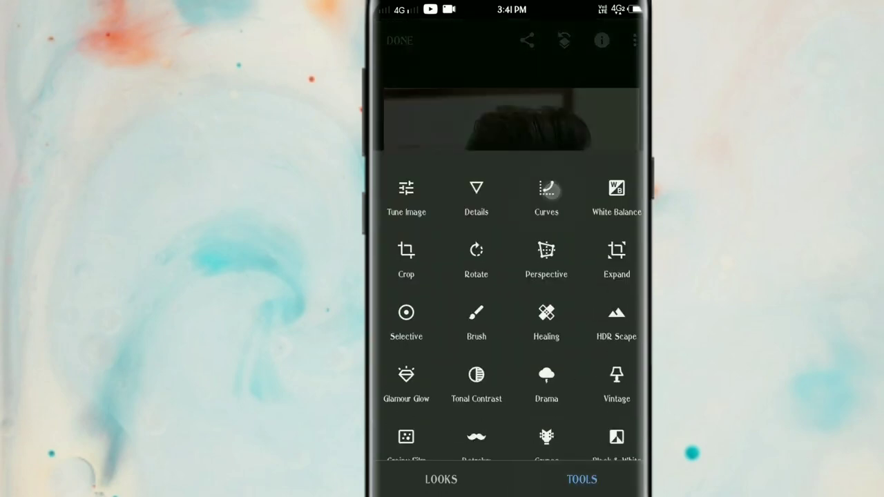
pyautogui.click(553, 190)
pyautogui.click(455, 479)
pyautogui.click(513, 303)
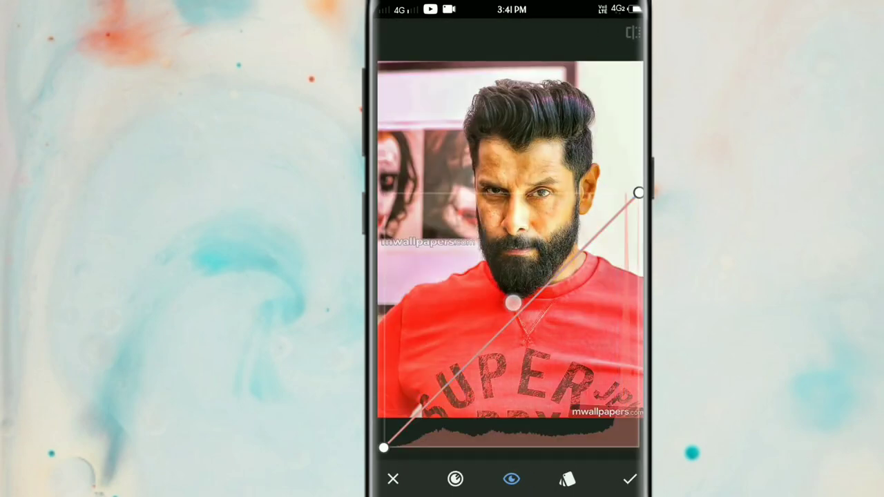
pyautogui.moveTo(512, 317); pyautogui.dragTo(519, 323)
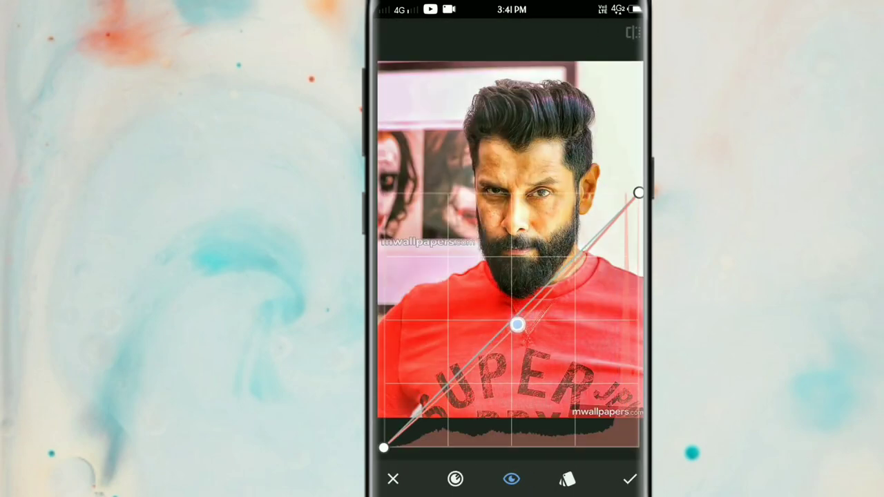
pyautogui.click(456, 478)
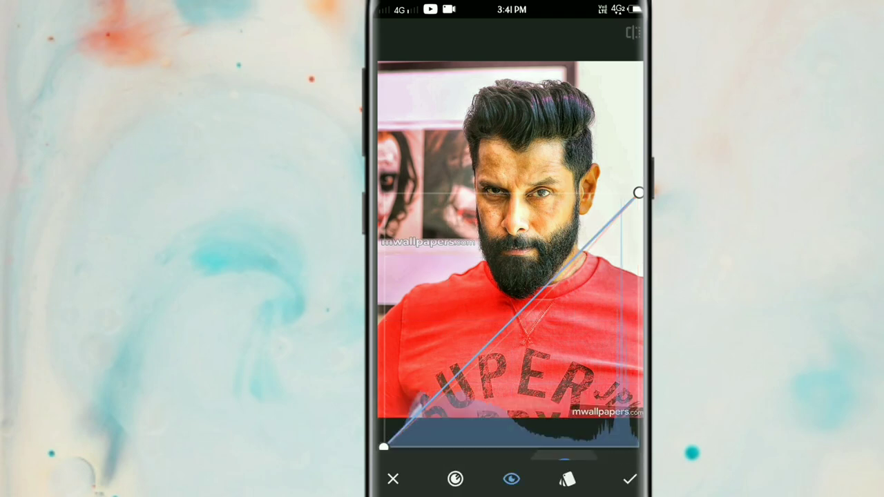
pyautogui.moveTo(518, 323)
pyautogui.mouseDown()
pyautogui.moveTo(523, 300)
pyautogui.moveTo(525, 312)
pyautogui.mouseUp()
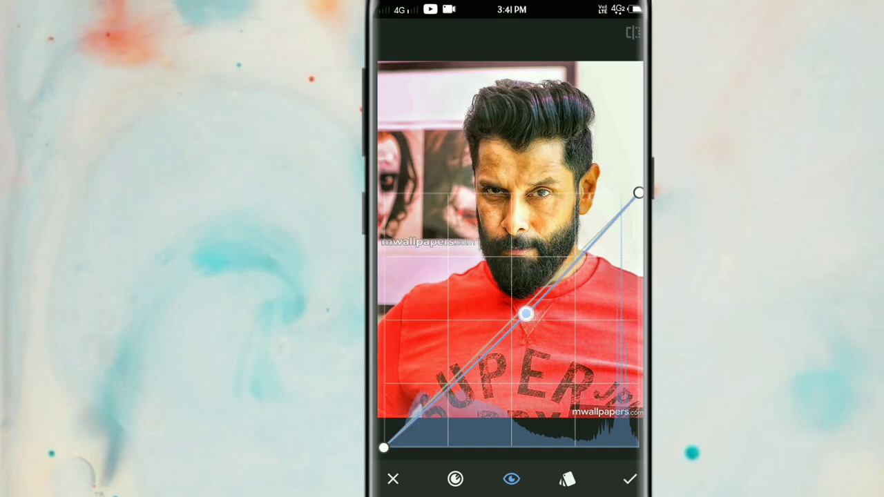
pyautogui.click(630, 479)
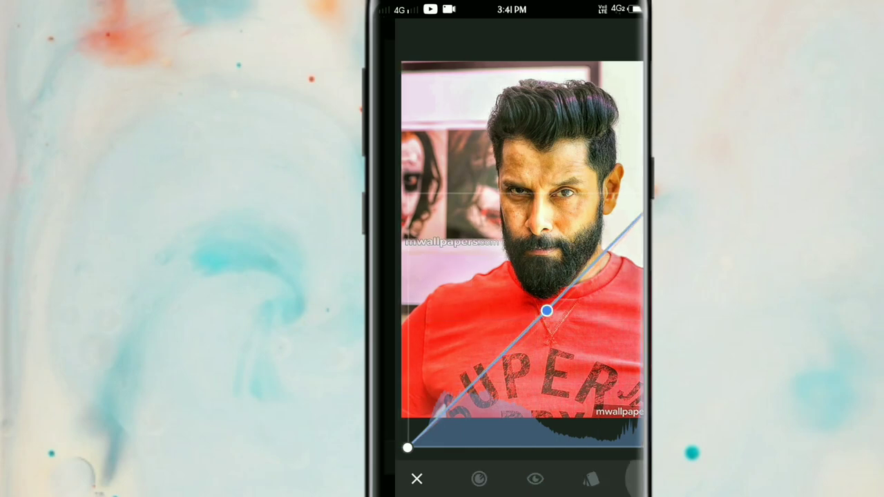
# Step: Apply Tune Image with Contrast +11, Highlights +21, Shadows +6 and Warmth +2
pyautogui.click(408, 187)
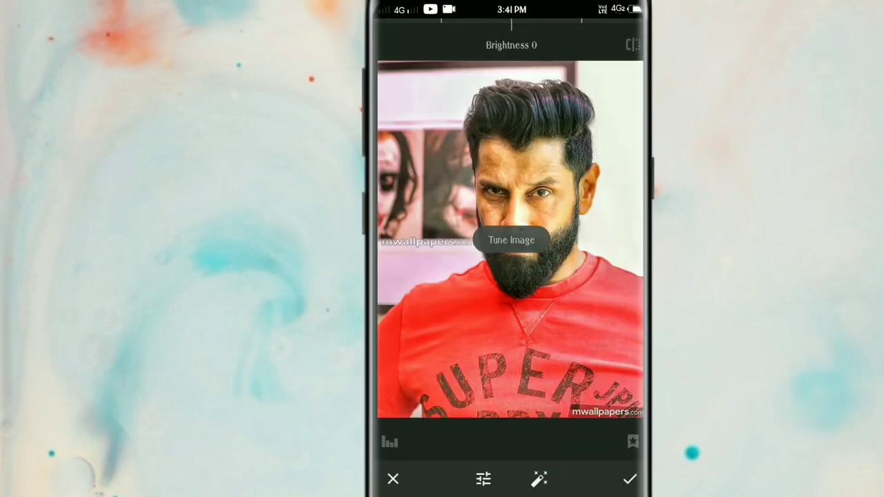
pyautogui.moveTo(555, 346); pyautogui.dragTo(561, 327)
pyautogui.moveTo(532, 363)
pyautogui.mouseDown()
pyautogui.moveTo(546, 362)
pyautogui.moveTo(543, 370)
pyautogui.moveTo(564, 350)
pyautogui.moveTo(532, 379)
pyautogui.moveTo(562, 353)
pyautogui.moveTo(556, 366)
pyautogui.mouseUp()
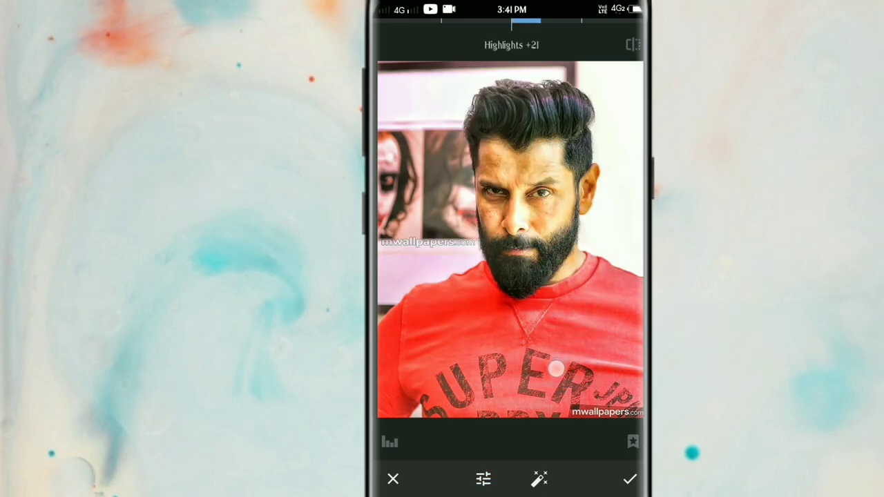
pyautogui.moveTo(553, 397)
pyautogui.mouseDown()
pyautogui.moveTo(563, 350)
pyautogui.moveTo(546, 377)
pyautogui.mouseUp()
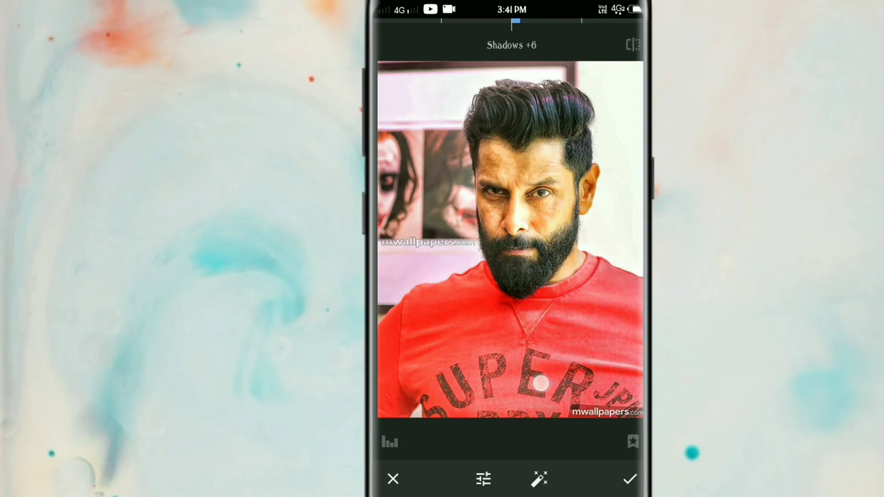
pyautogui.moveTo(541, 382)
pyautogui.mouseDown()
pyautogui.moveTo(562, 351)
pyautogui.moveTo(542, 380)
pyautogui.mouseUp()
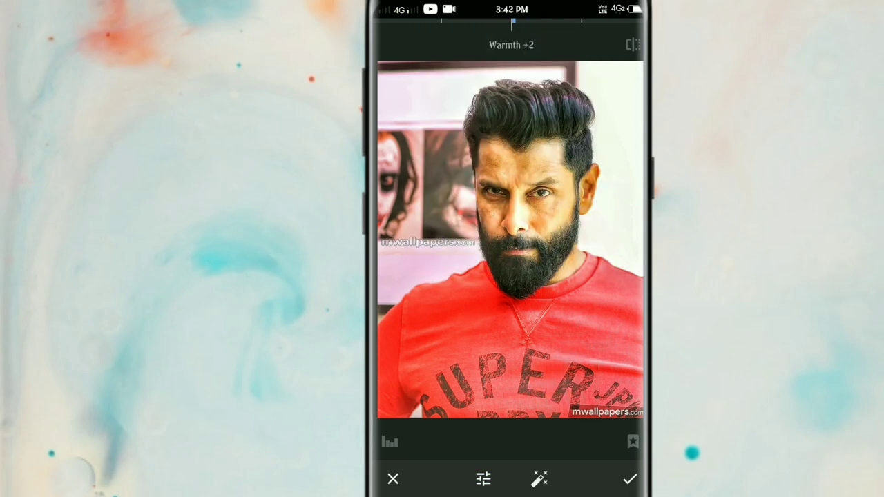
pyautogui.click(629, 479)
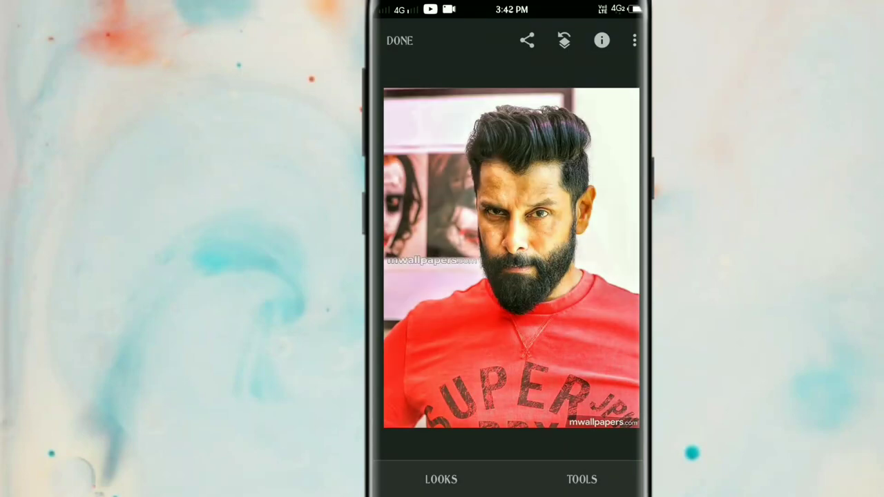
# Step: Add Details Structure +7 with a little Sharpening, then compare with the original
pyautogui.click(599, 471)
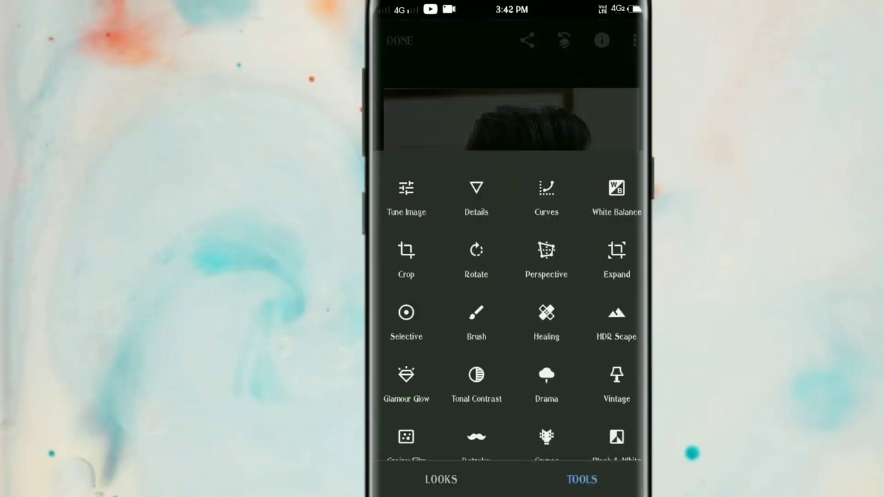
pyautogui.click(476, 197)
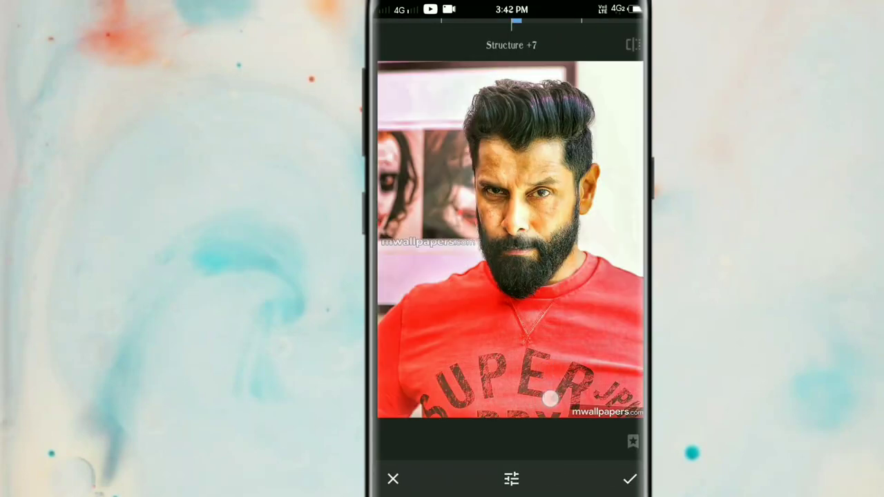
pyautogui.moveTo(551, 399)
pyautogui.mouseDown()
pyautogui.moveTo(556, 346)
pyautogui.moveTo(555, 371)
pyautogui.moveTo(580, 368)
pyautogui.moveTo(551, 382)
pyautogui.mouseUp()
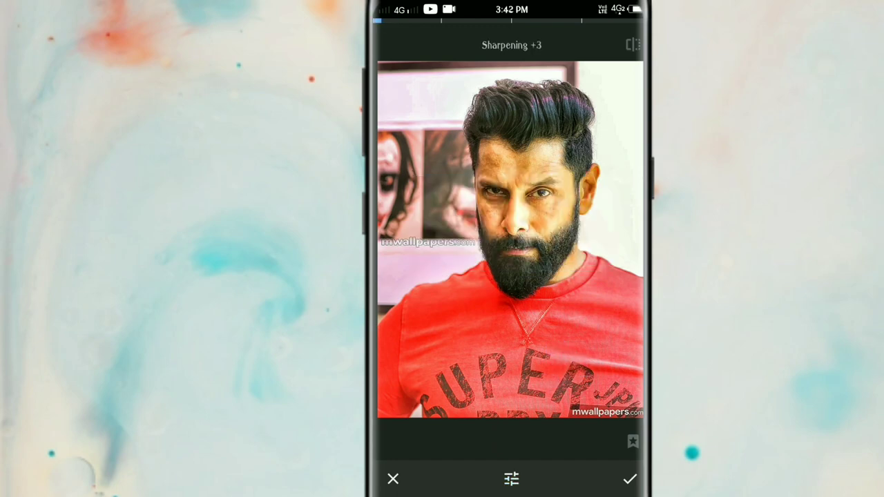
pyautogui.click(630, 479)
pyautogui.click(411, 146)
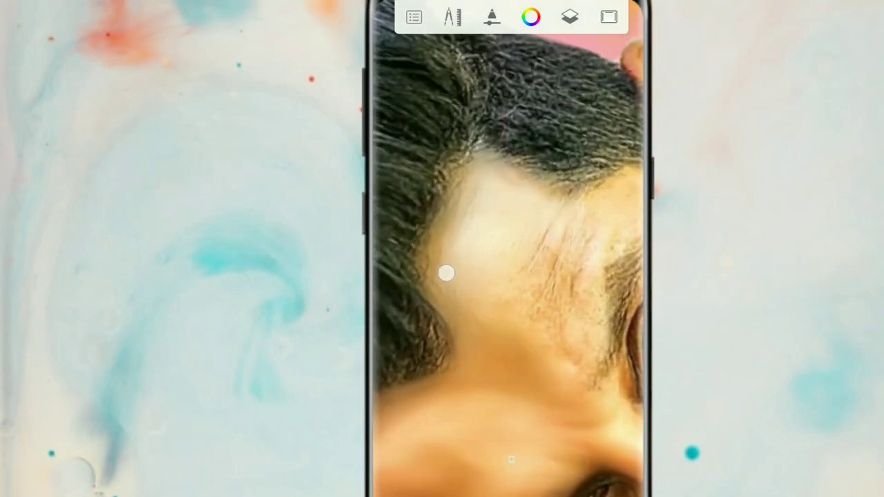
# Step: Sample the orange skin tone from the forehead as the paint colour
pyautogui.scroll(-5, 446, 274)
pyautogui.scroll(5, 428, 161)
pyautogui.scroll(3, 496, 193)
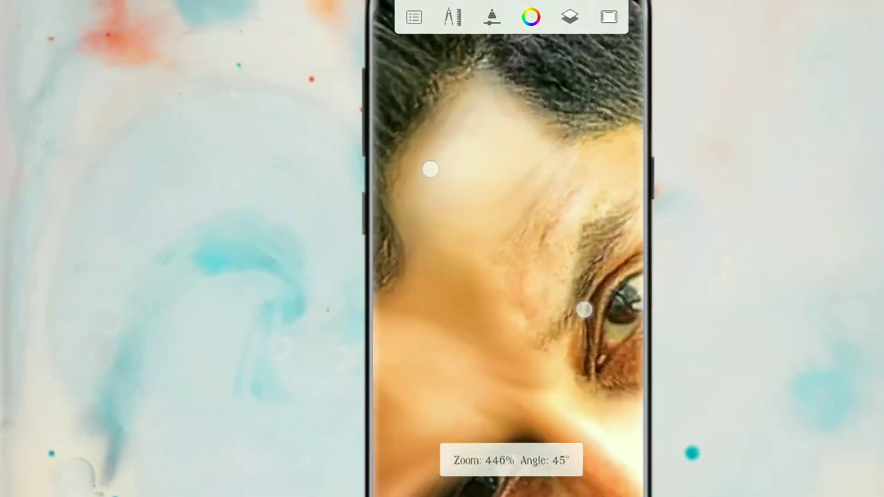
pyautogui.scroll(2, 515, 303)
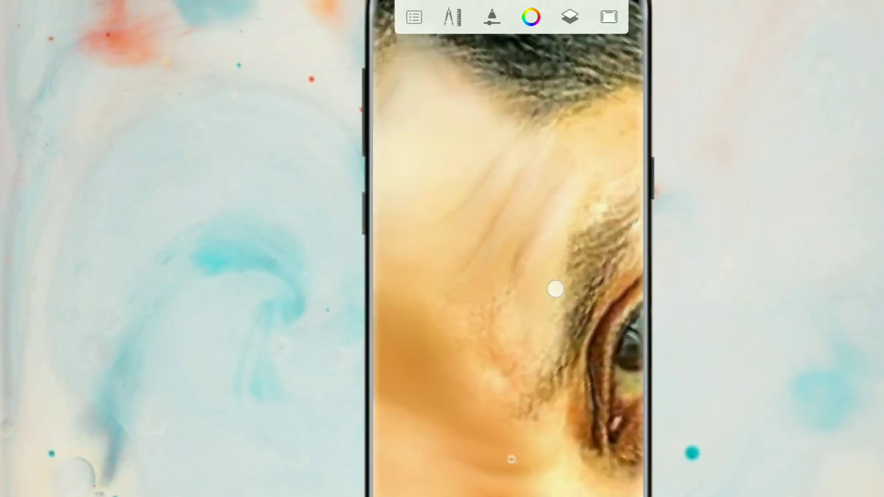
pyautogui.scroll(2, 556, 288)
pyautogui.scroll(-2, 457, 286)
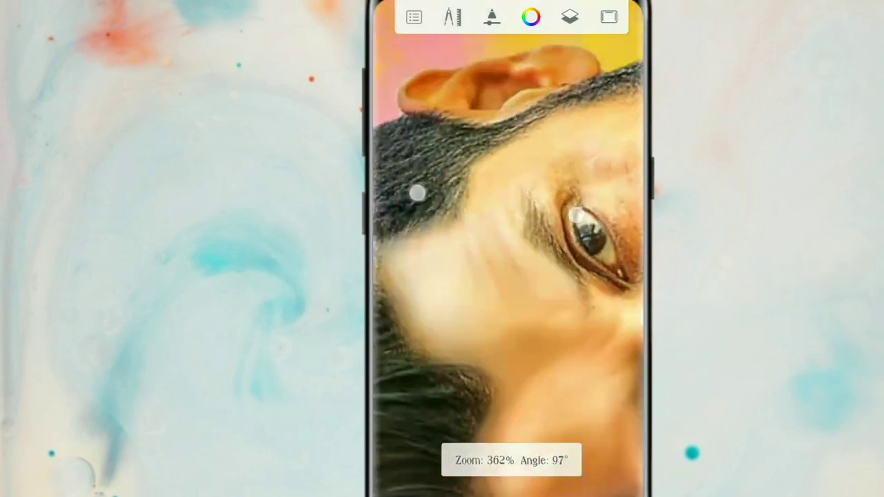
pyautogui.scroll(2, 417, 192)
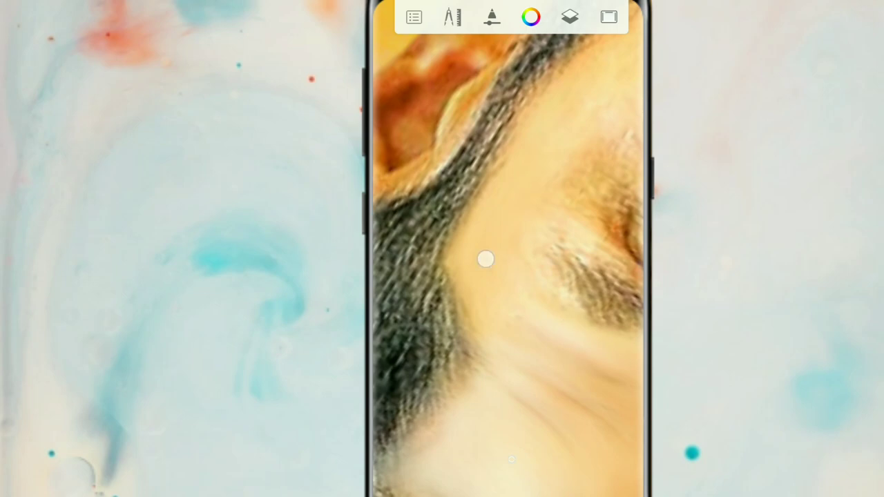
pyautogui.scroll(-3, 485, 259)
pyautogui.scroll(3, 474, 228)
pyautogui.scroll(-3, 498, 236)
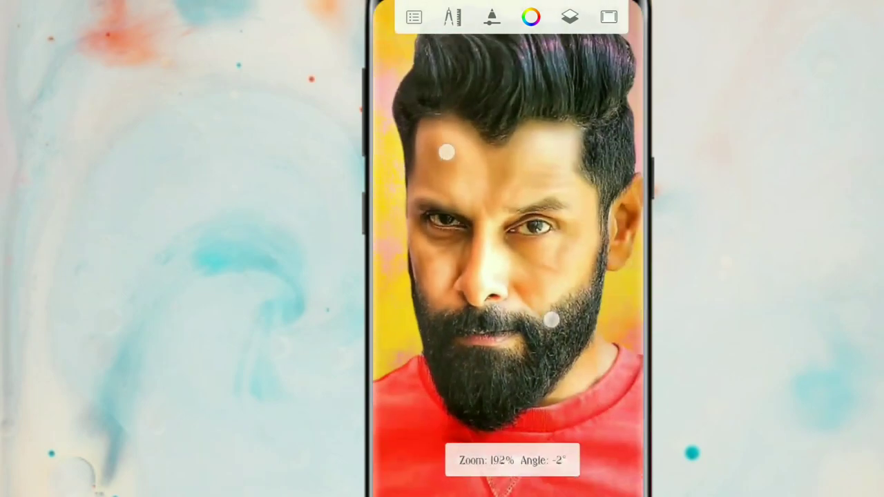
pyautogui.click(511, 276)
pyautogui.click(511, 283)
pyautogui.click(597, 65)
pyautogui.scroll(3, 511, 249)
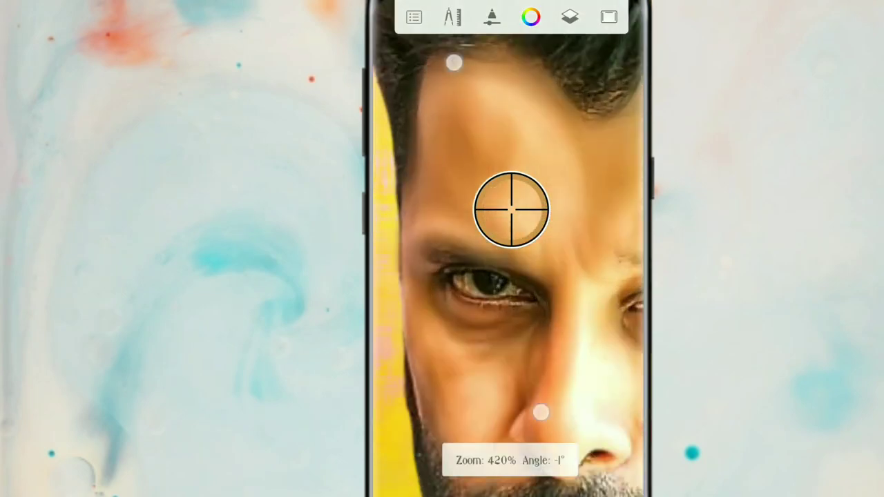
pyautogui.moveTo(507, 201)
pyautogui.mouseDown()
pyautogui.moveTo(533, 191)
pyautogui.moveTo(596, 230)
pyautogui.mouseUp()
# Step: Set the brush to size about 2.5, with flow adjusted from about 4% to 7%
pyautogui.moveTo(509, 253); pyautogui.dragTo(517, 207)
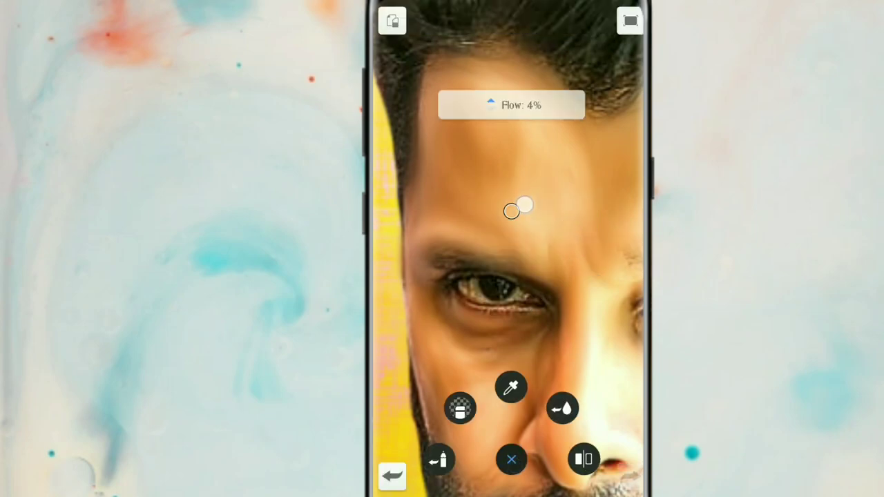
pyautogui.scroll(-3, 499, 201)
pyautogui.click(482, 233)
pyautogui.moveTo(420, 299); pyautogui.dragTo(449, 299)
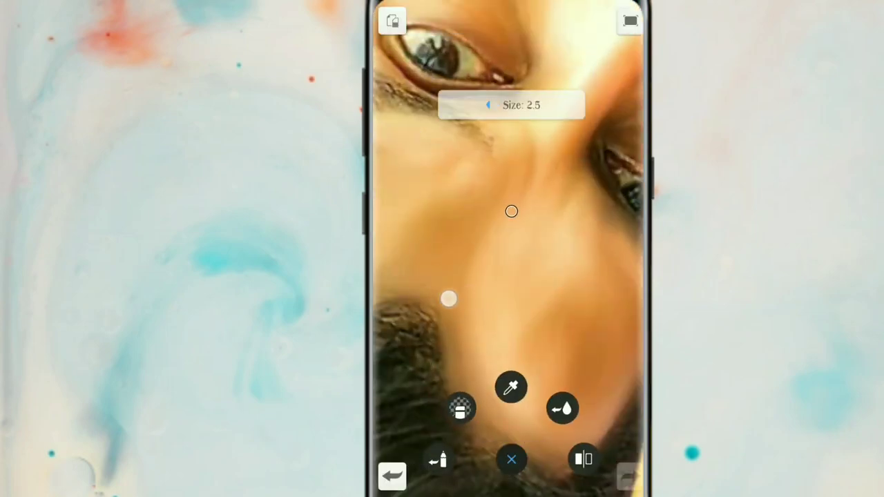
pyautogui.scroll(3, 511, 249)
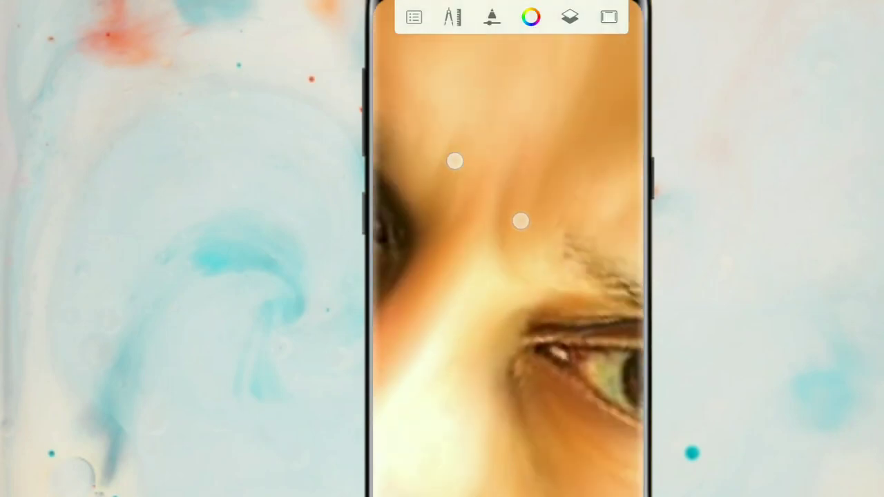
pyautogui.scroll(-3, 511, 249)
pyautogui.scroll(5, 512, 249)
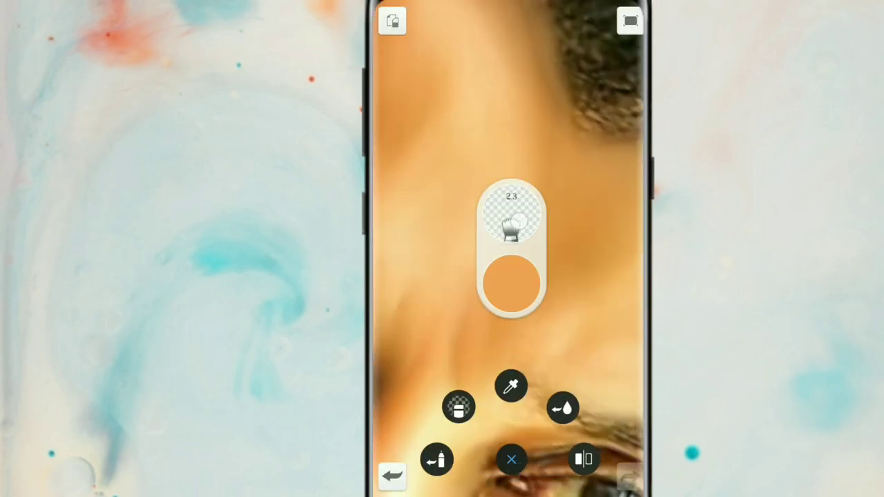
pyautogui.scroll(1, 506, 220)
pyautogui.scroll(-3, 501, 226)
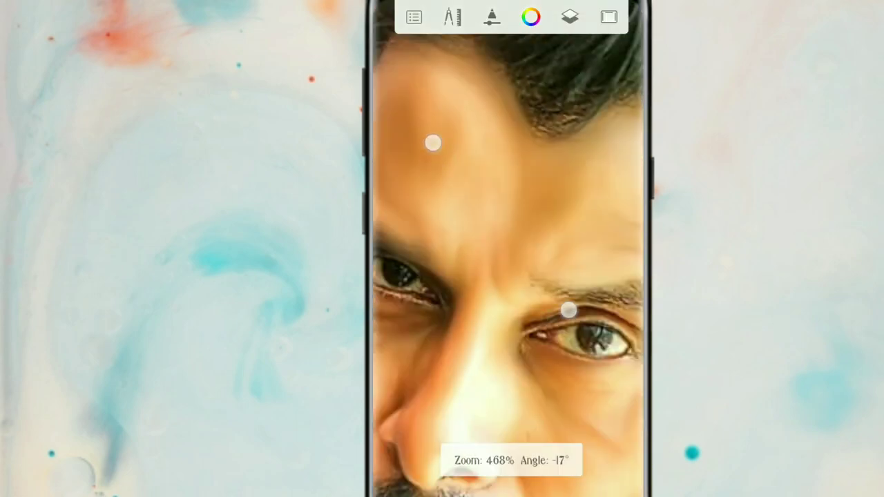
pyautogui.scroll(1, 501, 226)
pyautogui.scroll(2, 508, 179)
pyautogui.scroll(3, 507, 181)
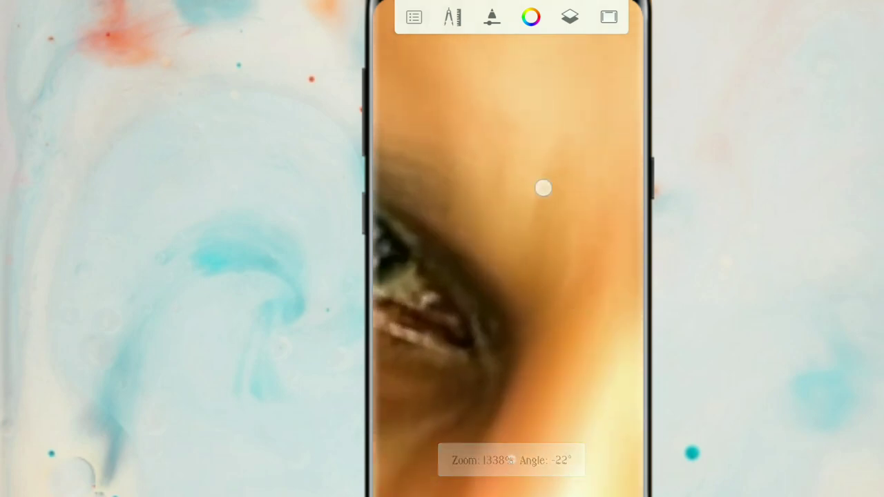
pyautogui.scroll(-3, 492, 145)
pyautogui.scroll(2, 492, 207)
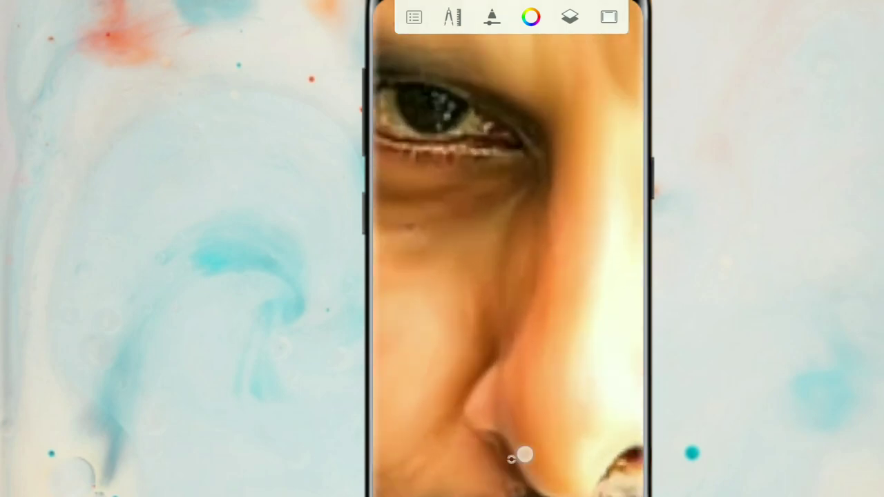
pyautogui.moveTo(525, 456)
pyautogui.mouseDown()
pyautogui.moveTo(524, 202)
pyautogui.moveTo(475, 237)
pyautogui.mouseUp()
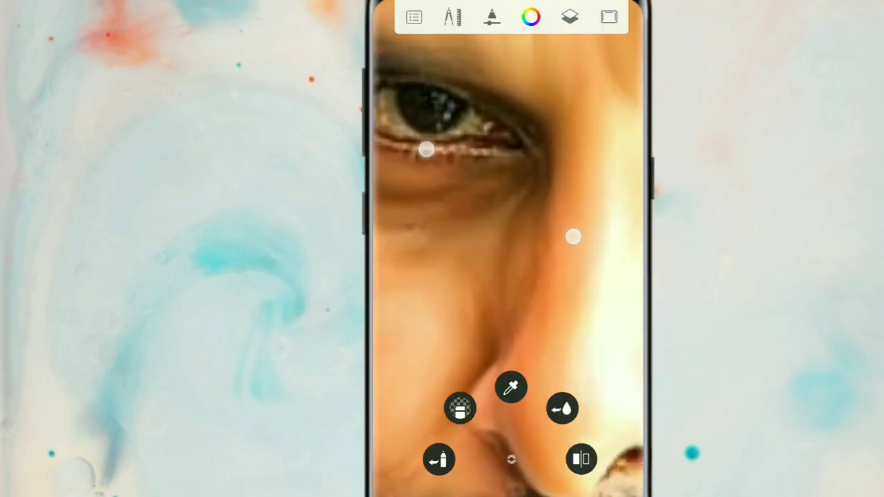
# Step: Reduce the brush flow to about 3% and check the brush settings
pyautogui.scroll(2, 500, 190)
pyautogui.scroll(2, 518, 173)
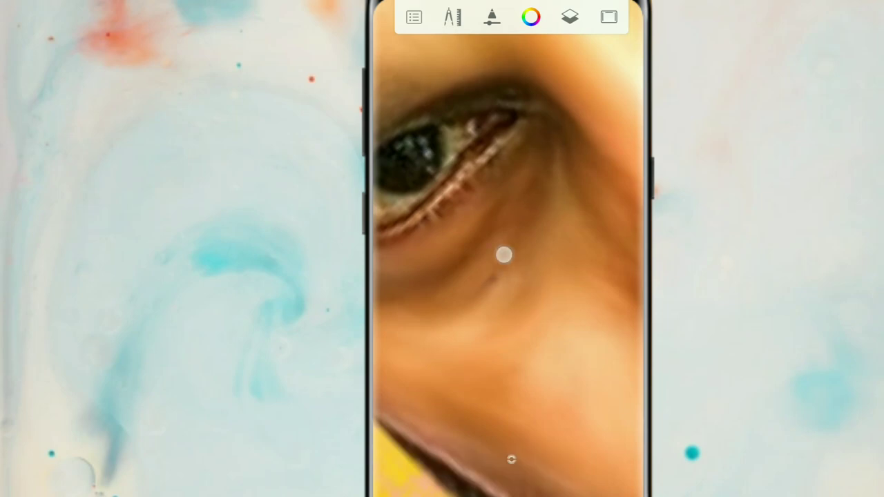
pyautogui.scroll(-2, 490, 190)
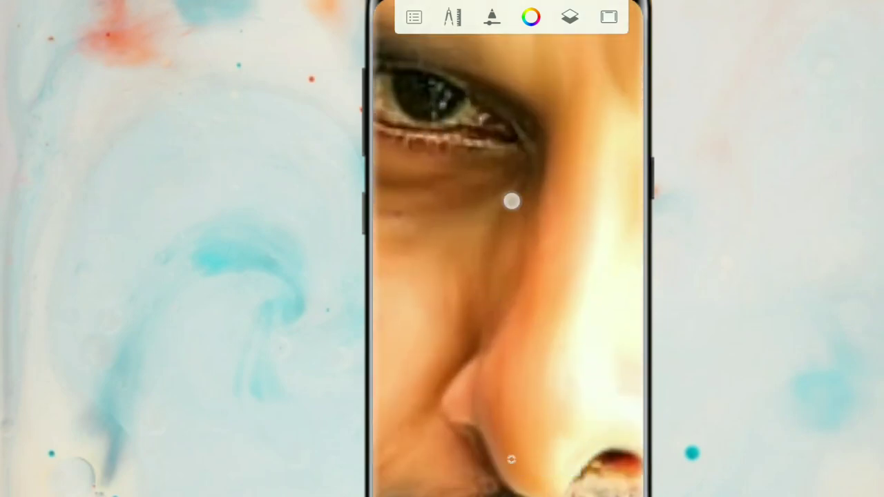
pyautogui.scroll(-2, 512, 201)
pyautogui.scroll(3, 525, 190)
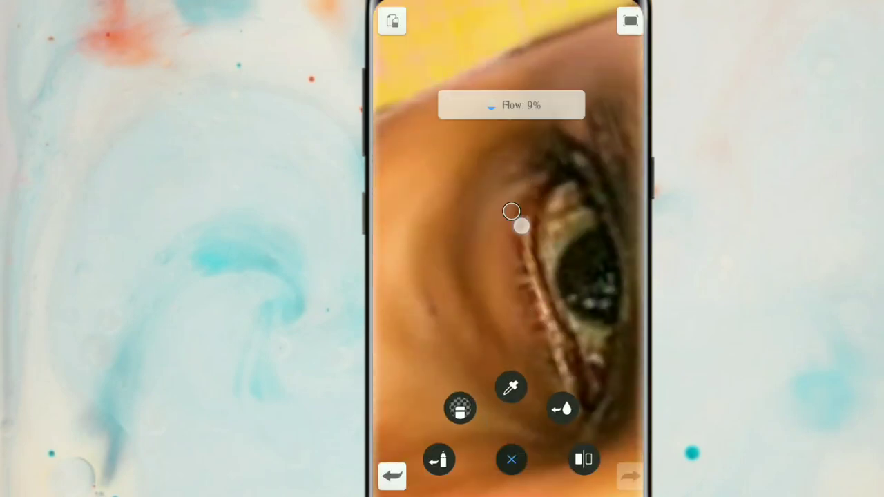
pyautogui.moveTo(557, 214)
pyautogui.mouseDown()
pyautogui.moveTo(530, 235)
pyautogui.moveTo(555, 224)
pyautogui.mouseUp()
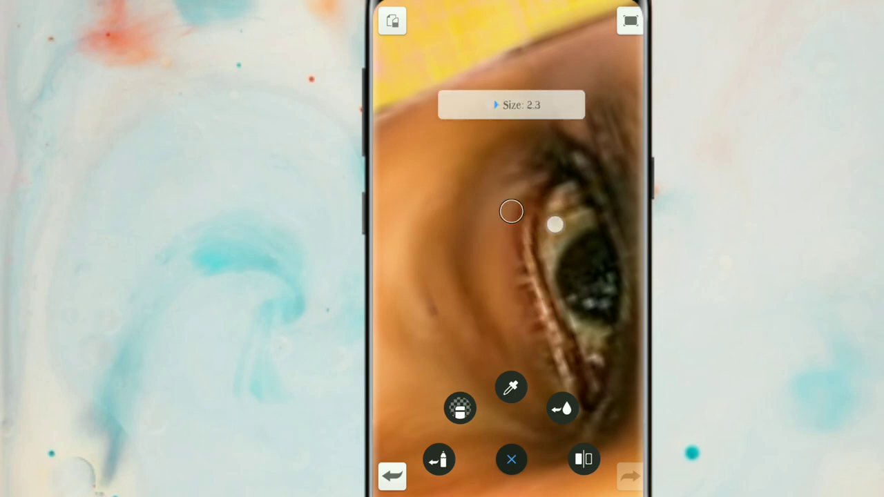
pyautogui.scroll(3, 525, 208)
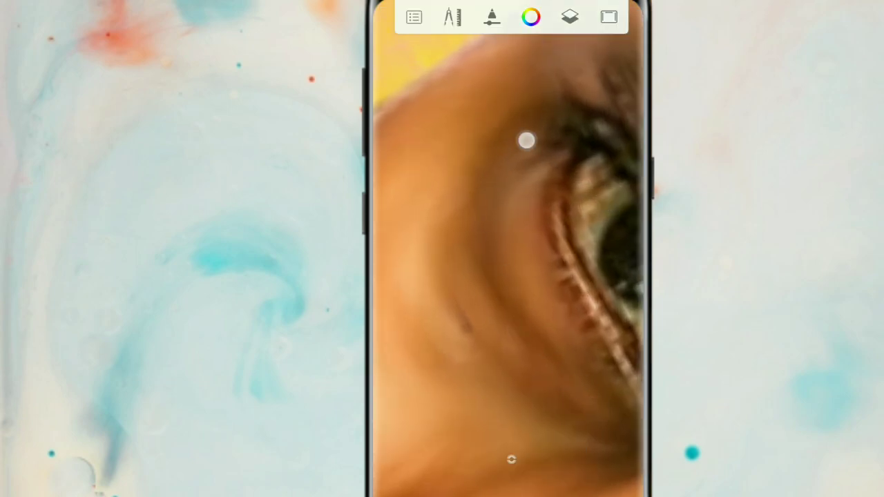
pyautogui.scroll(-2, 504, 201)
pyautogui.scroll(-3, 504, 186)
pyautogui.scroll(3, 504, 208)
pyautogui.click(511, 249)
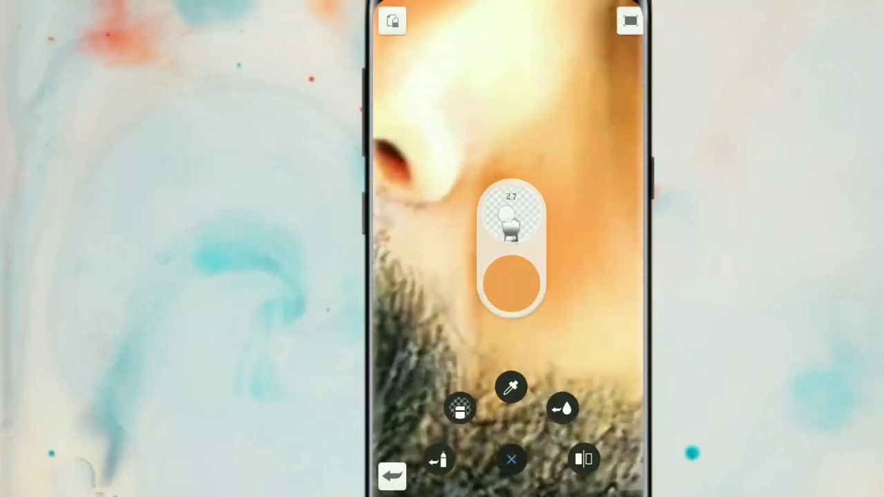
pyautogui.click(511, 214)
pyautogui.click(435, 138)
# Step: Blend the skin under the eyes, around the nose and across the cheeks with soft strokes
pyautogui.scroll(3, 527, 156)
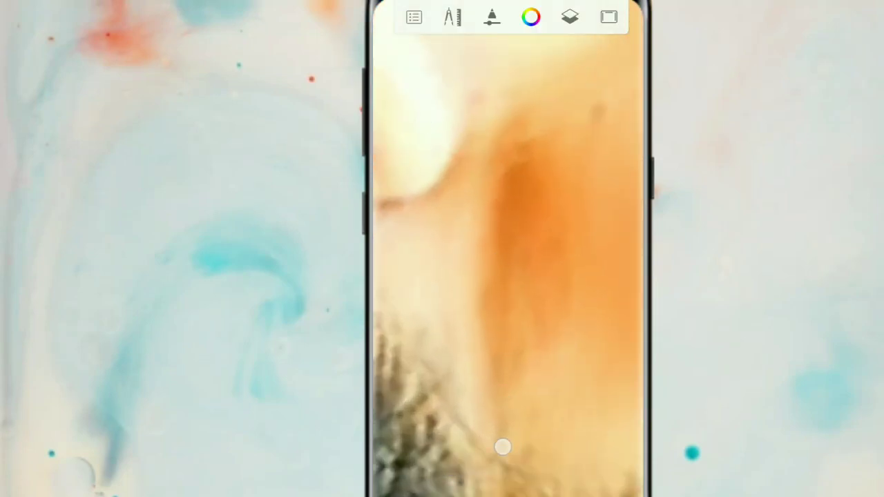
pyautogui.scroll(-5, 499, 201)
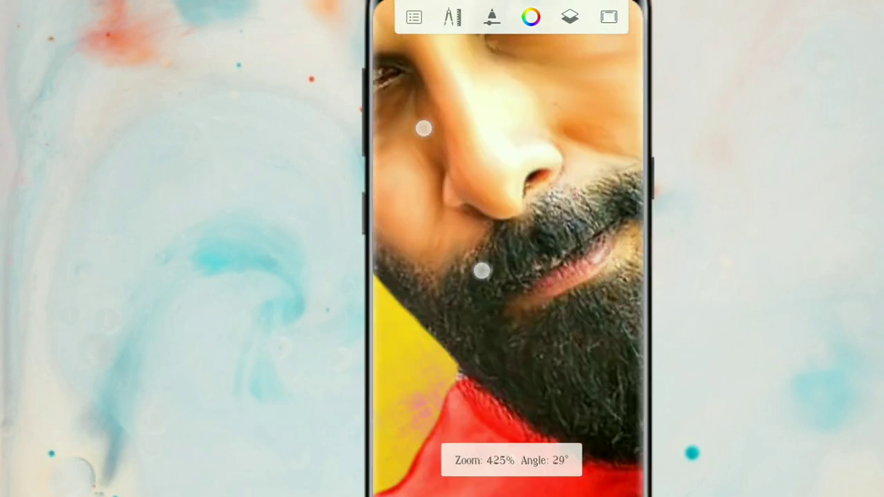
pyautogui.scroll(5, 508, 276)
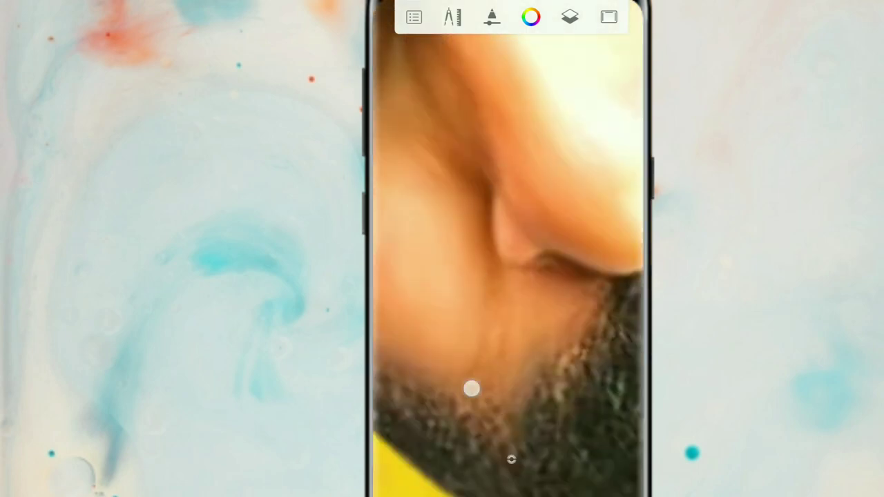
pyautogui.scroll(-3, 490, 320)
pyautogui.scroll(-3, 476, 124)
pyautogui.scroll(5, 483, 207)
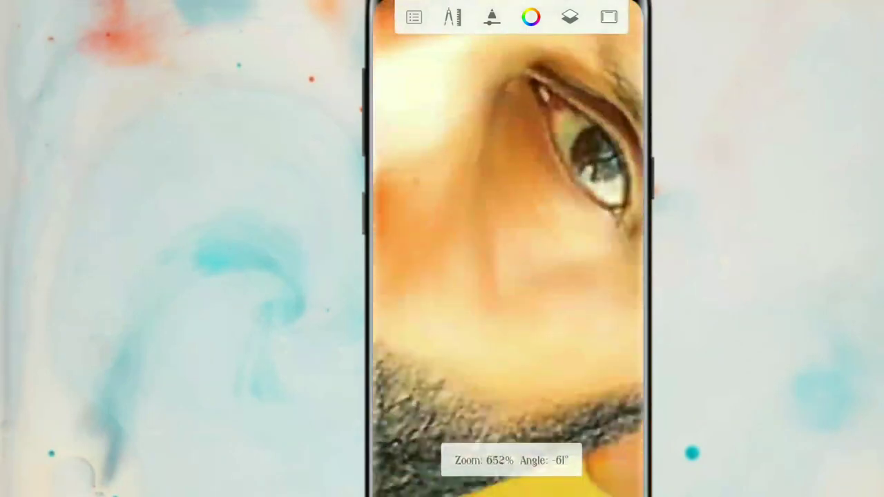
pyautogui.click(560, 218)
pyautogui.scroll(3, 504, 180)
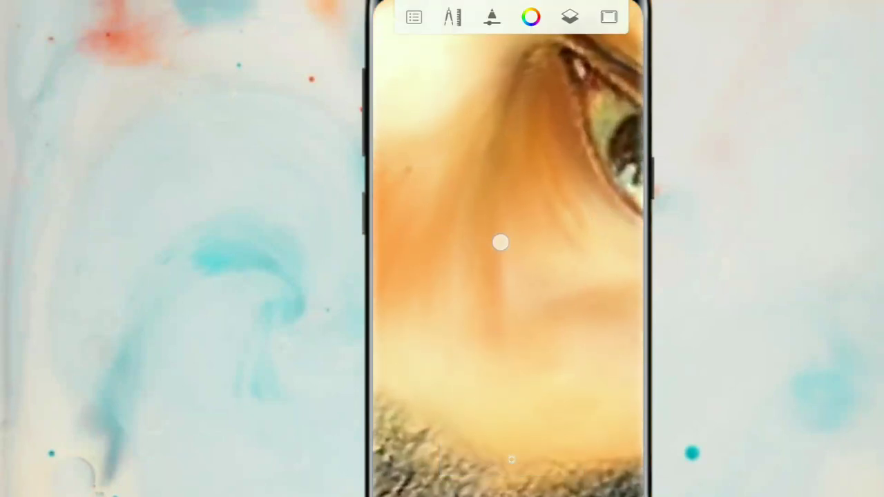
pyautogui.scroll(-3, 511, 224)
pyautogui.scroll(5, 510, 223)
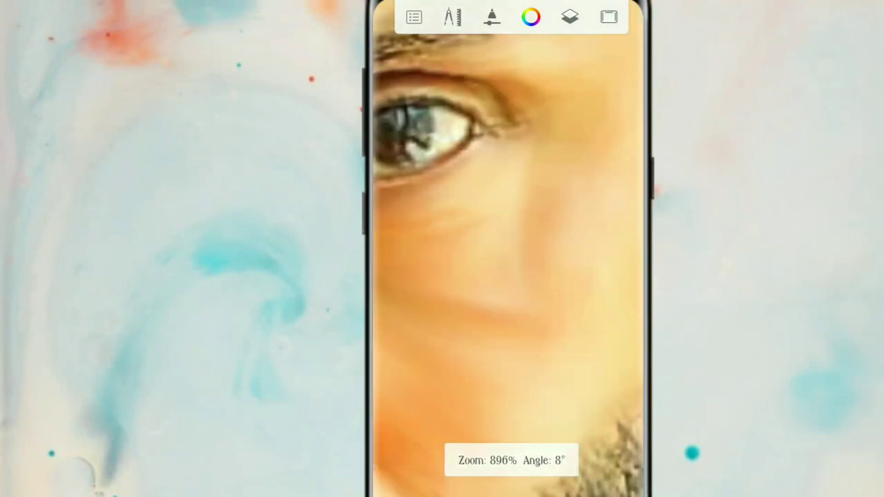
pyautogui.scroll(-3, 552, 321)
pyautogui.scroll(5, 548, 201)
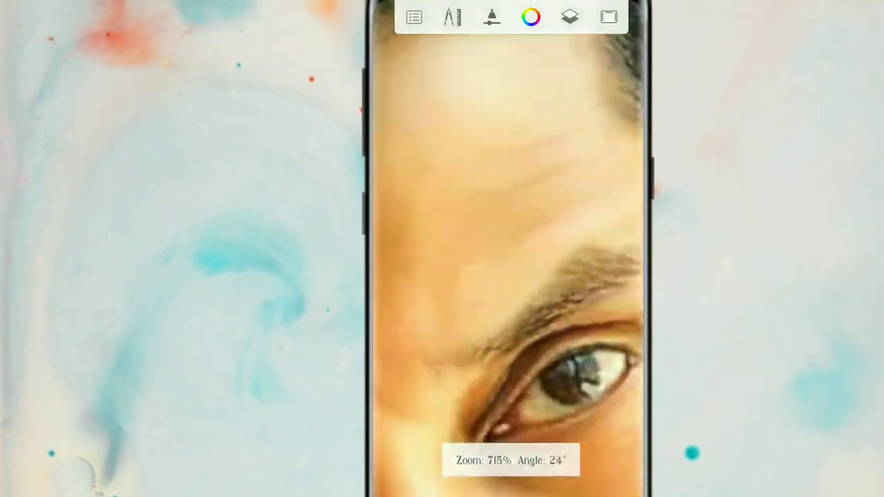
pyautogui.scroll(3, 500, 186)
pyautogui.scroll(2, 484, 276)
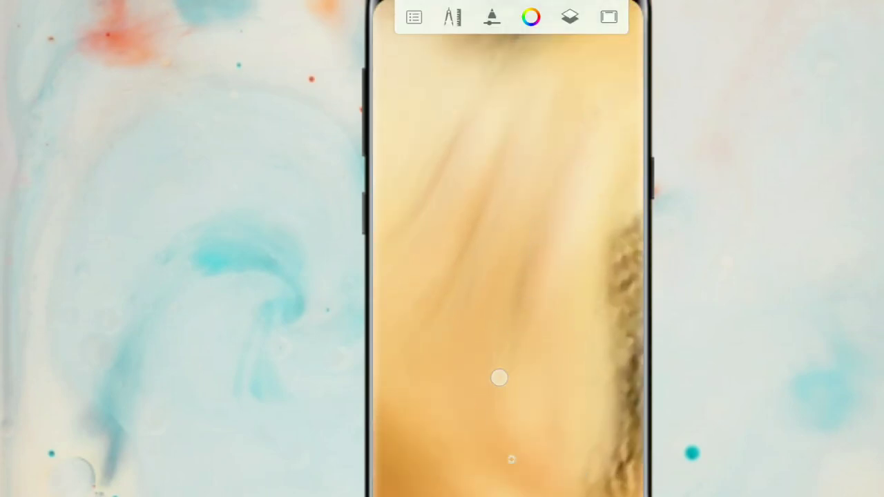
pyautogui.scroll(2, 499, 378)
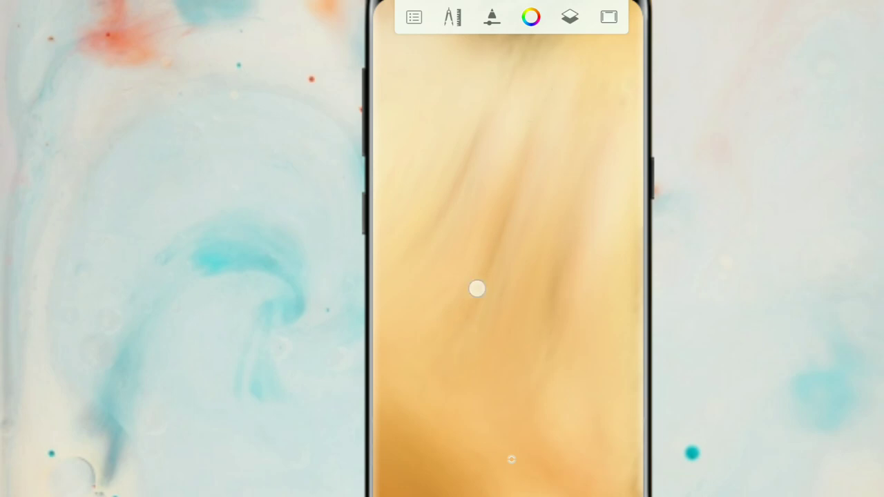
pyautogui.scroll(-1, 421, 278)
pyautogui.scroll(-3, 508, 277)
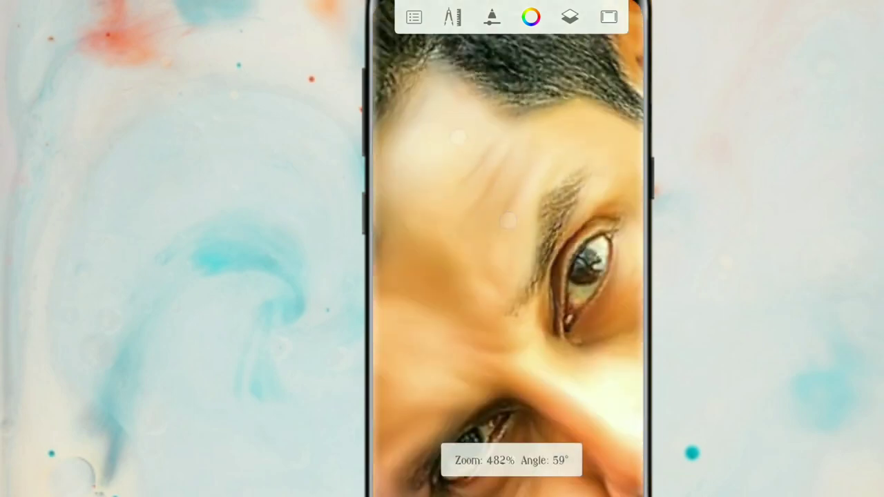
pyautogui.scroll(-3, 507, 276)
pyautogui.scroll(-3, 508, 276)
pyautogui.scroll(3, 508, 276)
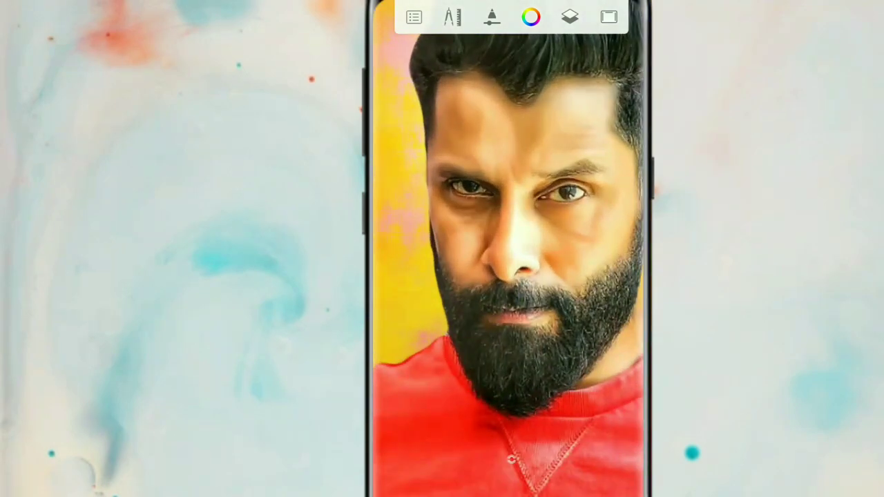
# Step: Switch the paint colour to a dark green
pyautogui.scroll(5, 490, 199)
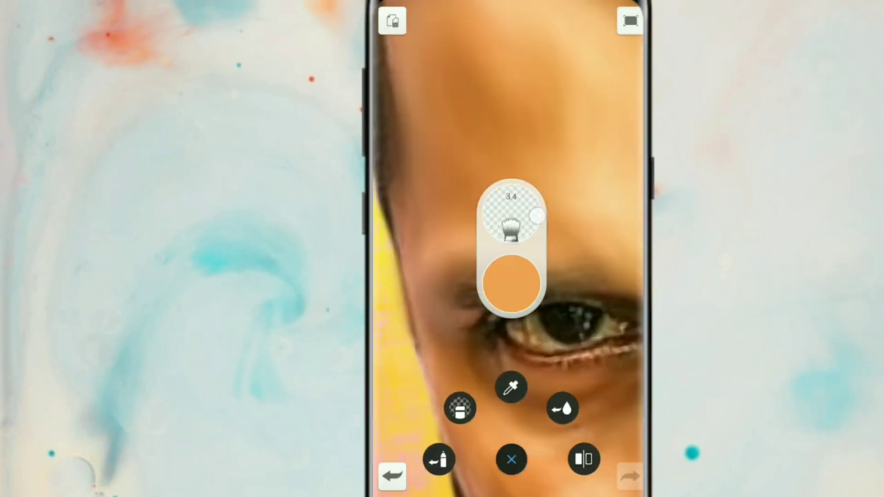
pyautogui.scroll(-1, 484, 207)
pyautogui.scroll(3, 507, 263)
pyautogui.scroll(-1, 508, 207)
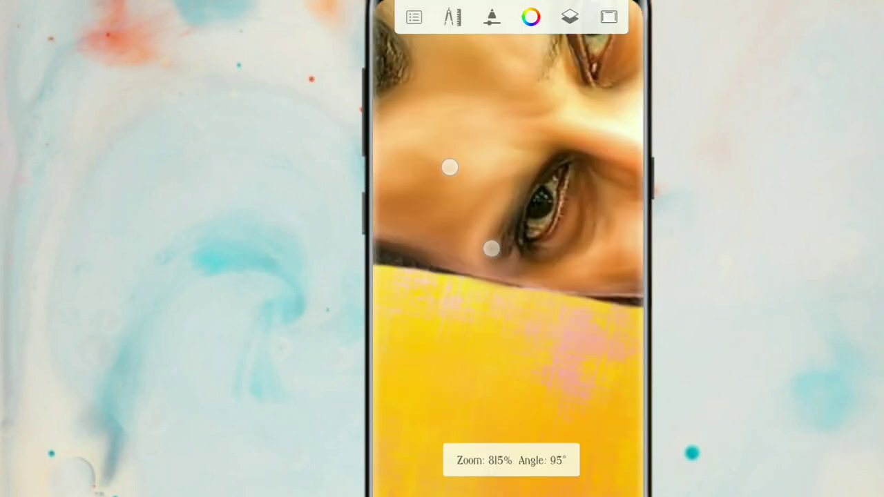
pyautogui.scroll(-5, 508, 207)
pyautogui.scroll(-2, 507, 207)
pyautogui.scroll(1, 508, 208)
pyautogui.scroll(1, 505, 194)
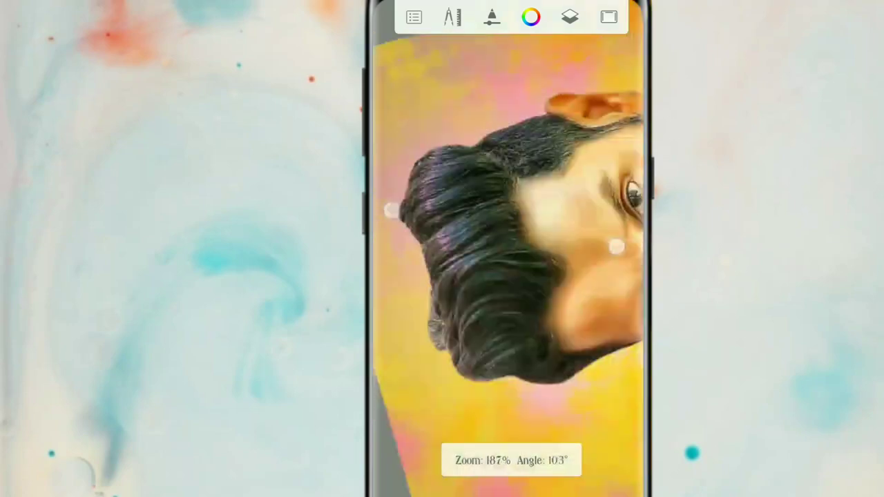
pyautogui.scroll(5, 505, 194)
pyautogui.scroll(-3, 511, 249)
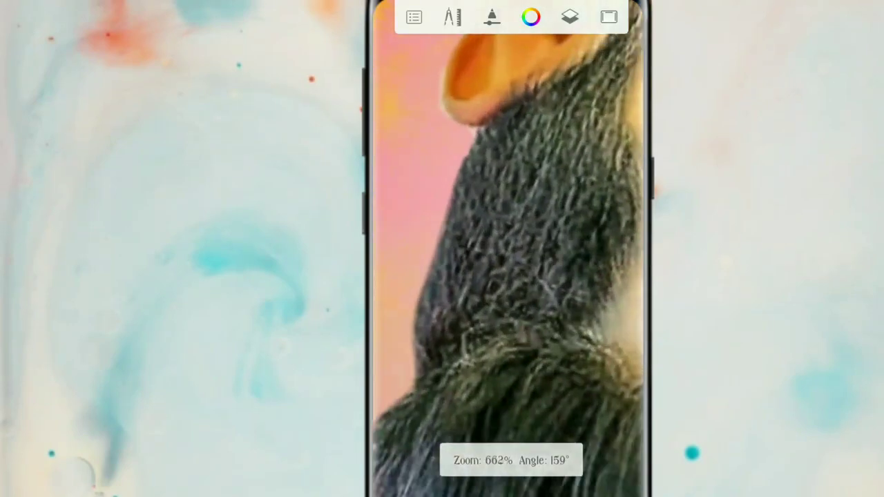
pyautogui.click(532, 16)
pyautogui.click(598, 59)
# Step: Paint fine hair strands on the sideburn beside the ear
pyautogui.scroll(-1, 511, 249)
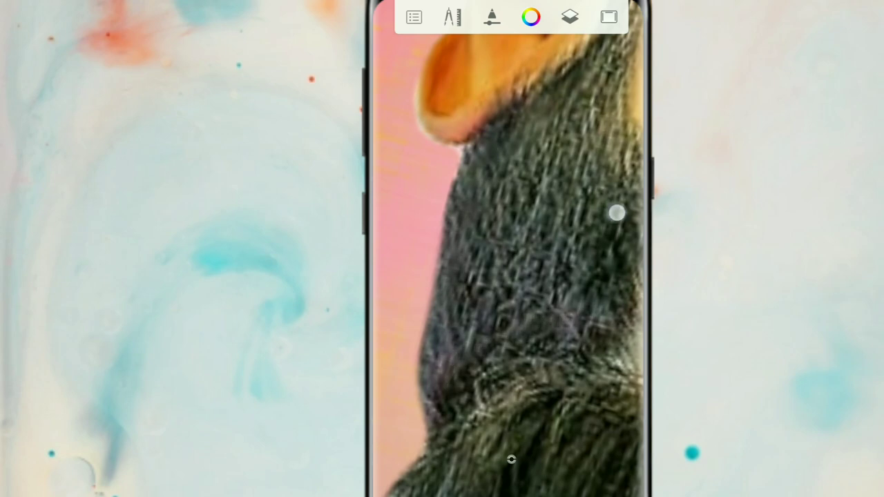
pyautogui.scroll(2, 617, 213)
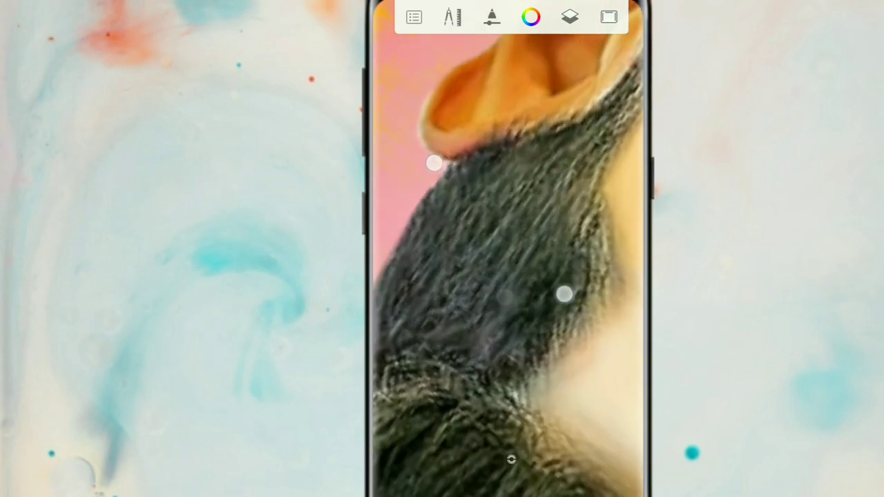
pyautogui.scroll(-1, 499, 228)
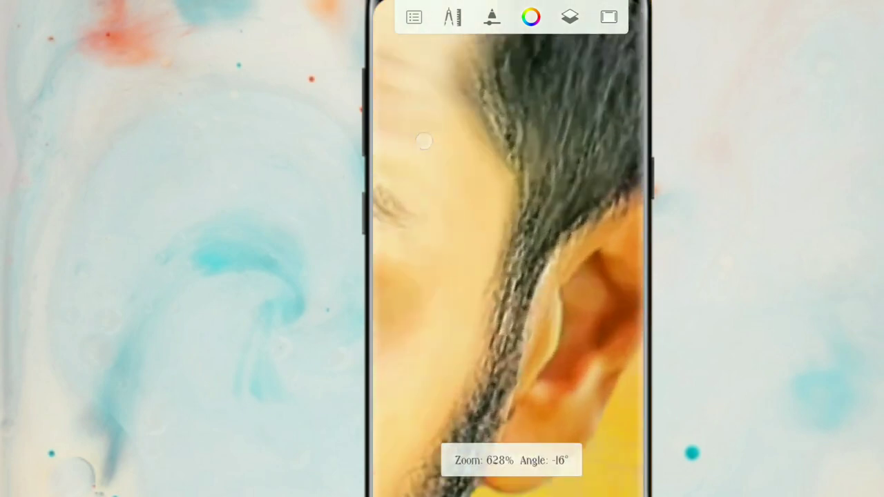
# Step: Lower the brush flow to 3%
pyautogui.click(531, 225)
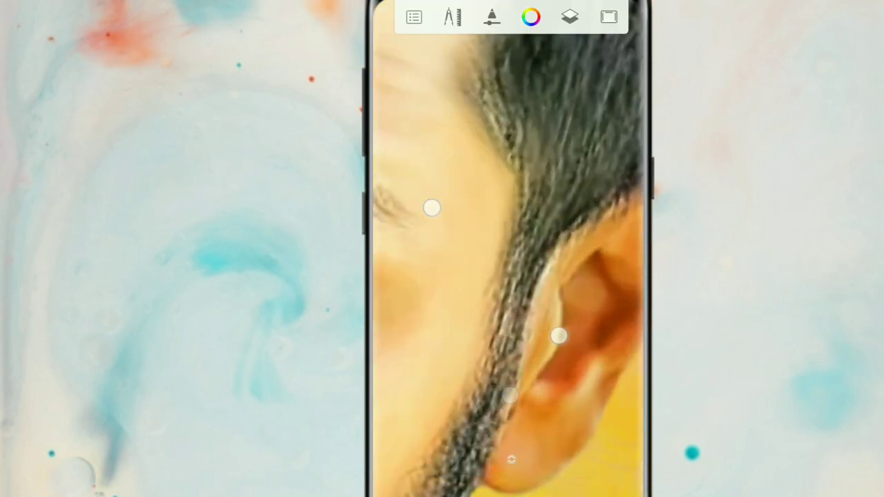
pyautogui.scroll(-1, 495, 272)
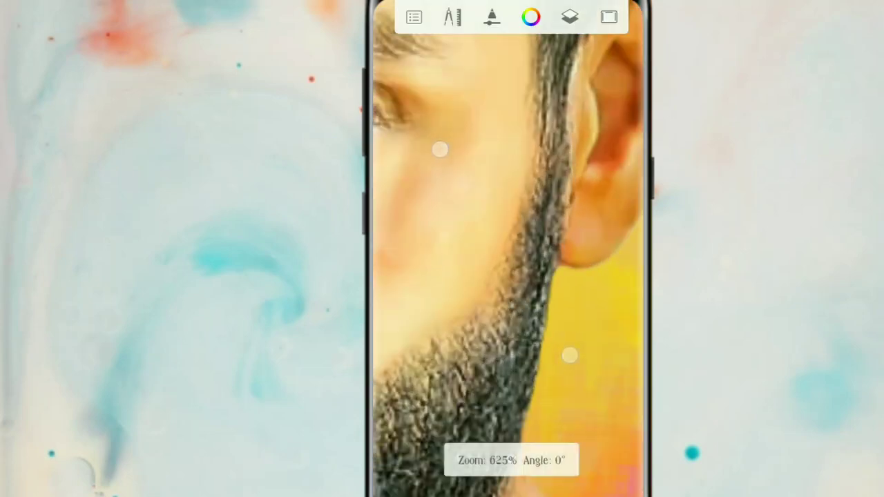
pyautogui.scroll(-2, 541, 262)
pyautogui.scroll(2, 476, 325)
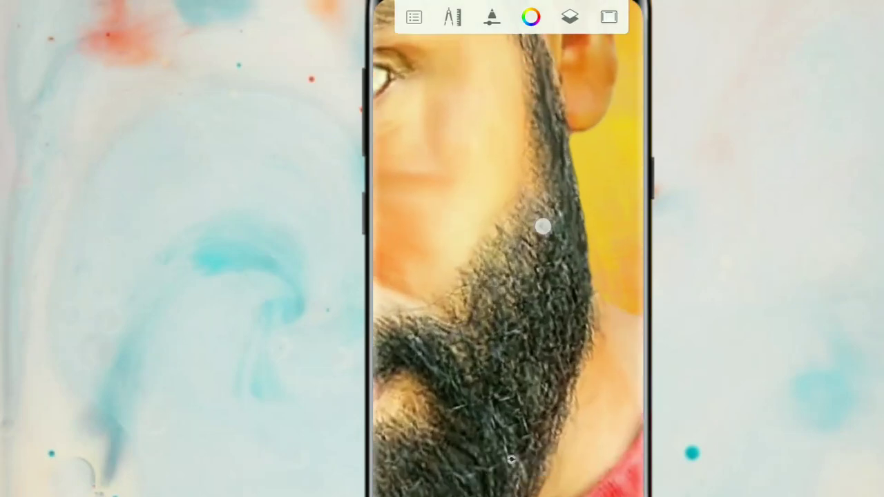
pyautogui.scroll(-1, 527, 272)
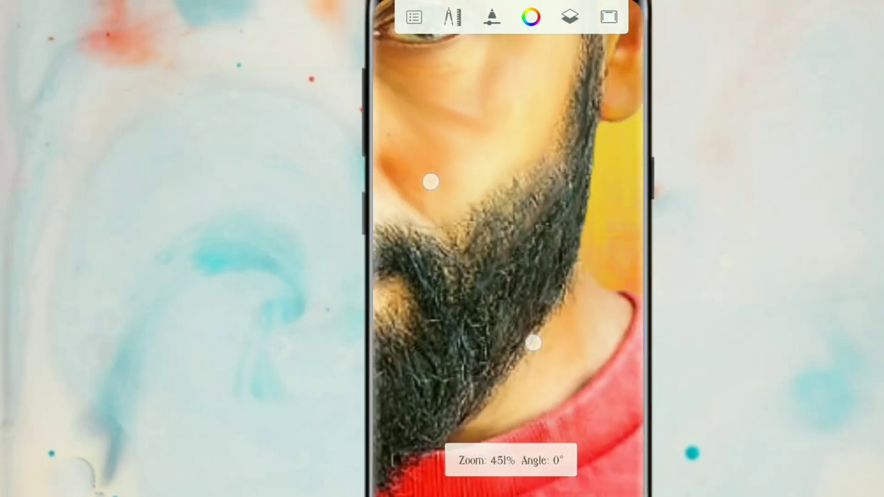
pyautogui.scroll(3, 533, 270)
pyautogui.scroll(-2, 514, 406)
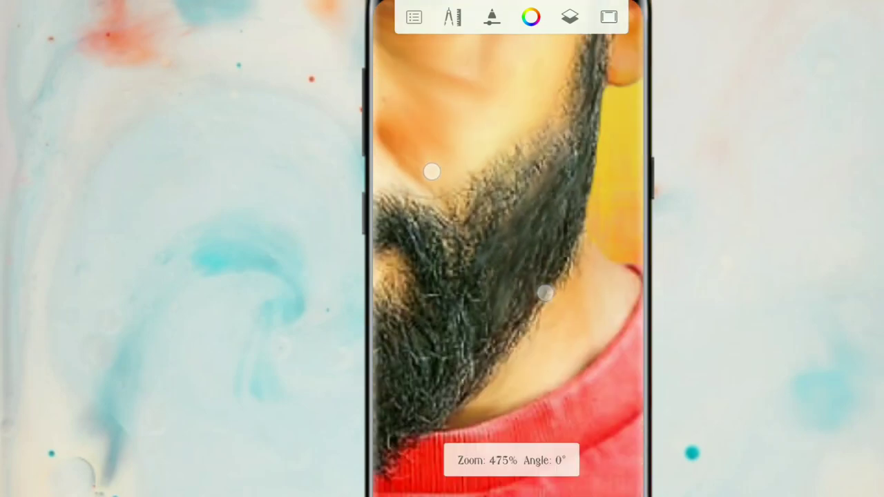
pyautogui.scroll(3, 527, 248)
pyautogui.moveTo(531, 247); pyautogui.dragTo(525, 226)
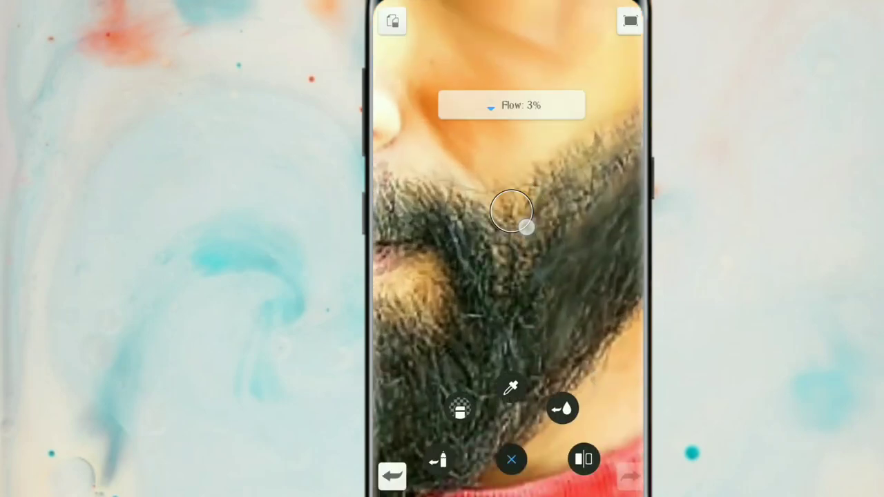
# Step: Paint beard strands along the chin and jawline
pyautogui.scroll(-1, 508, 211)
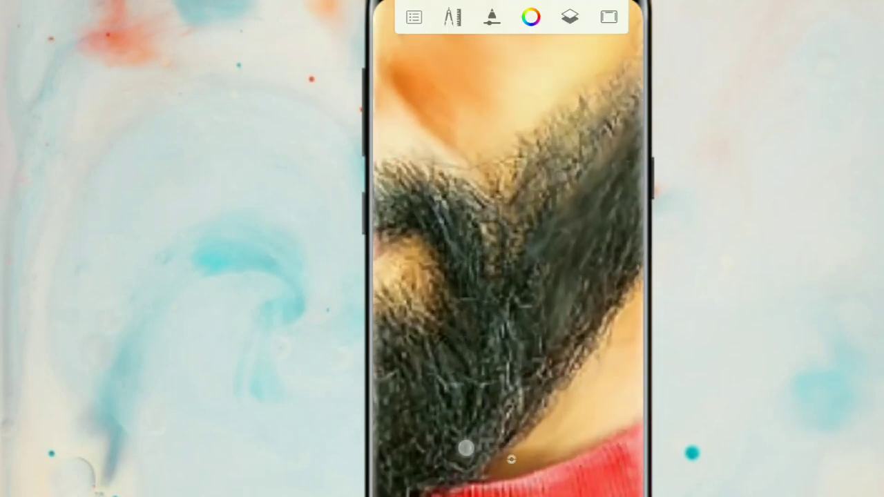
pyautogui.scroll(-2, 546, 297)
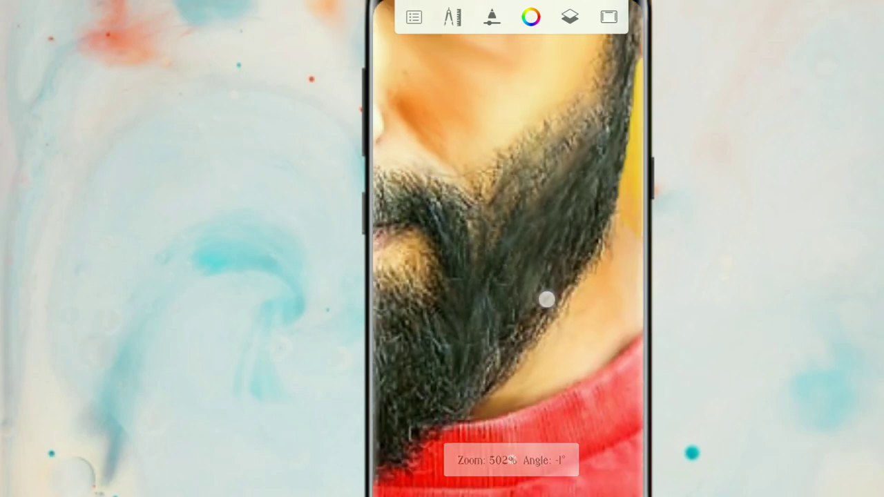
pyautogui.scroll(2, 522, 190)
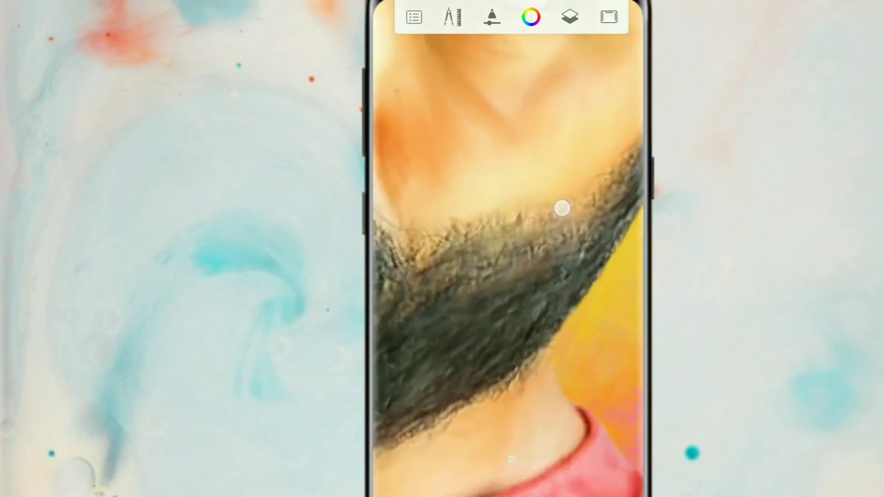
pyautogui.scroll(-2, 523, 208)
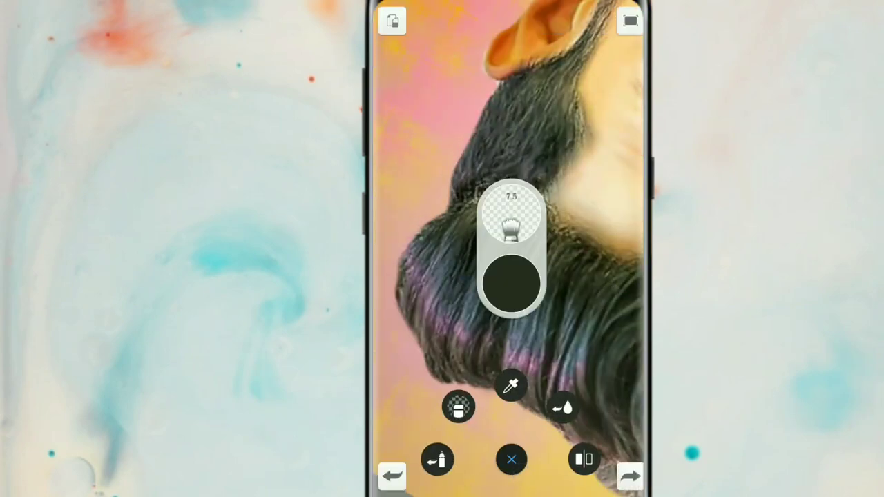
# Step: Switch to the Smudge Web Brush and lower its flow to 4%
pyautogui.click(459, 407)
pyautogui.click(423, 181)
pyautogui.click(570, 26)
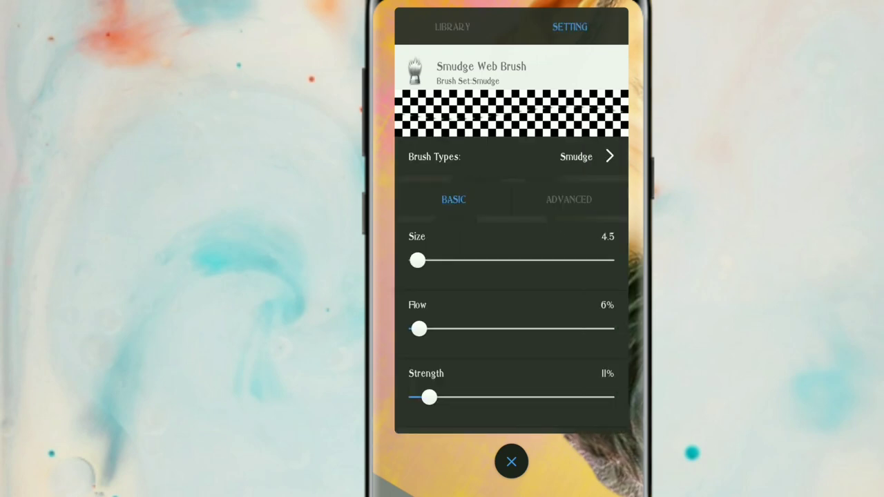
pyautogui.click(452, 26)
pyautogui.click(570, 26)
pyautogui.click(512, 461)
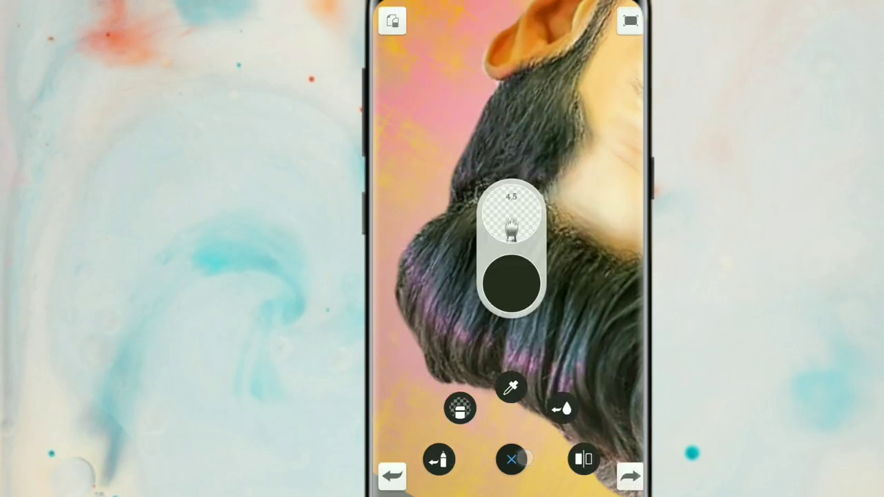
pyautogui.moveTo(511, 229); pyautogui.dragTo(581, 215)
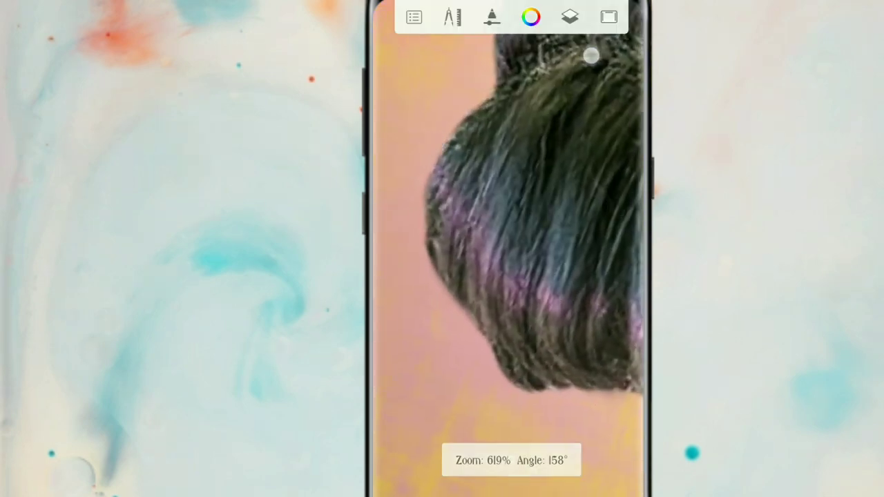
# Step: Resize the smudge brush and smudge the back hair edge into soft streaks
pyautogui.moveTo(527, 278); pyautogui.dragTo(515, 169)
pyautogui.moveTo(513, 217)
pyautogui.mouseDown()
pyautogui.moveTo(565, 211)
pyautogui.moveTo(582, 78)
pyautogui.mouseUp()
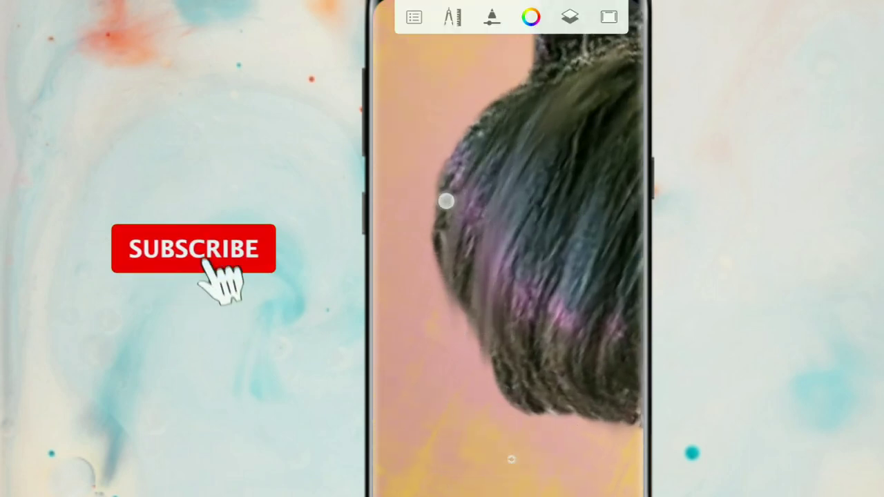
pyautogui.moveTo(614, 273); pyautogui.dragTo(576, 276)
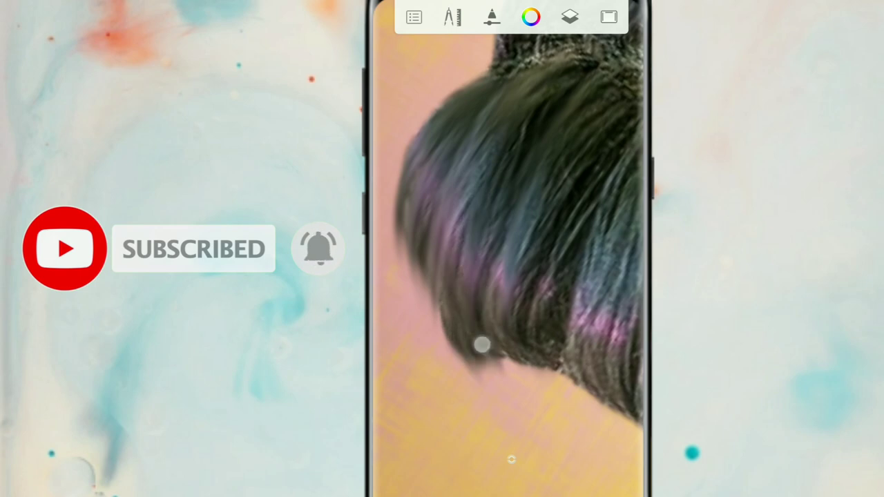
pyautogui.moveTo(482, 346)
pyautogui.mouseDown()
pyautogui.moveTo(552, 239)
pyautogui.moveTo(560, 117)
pyautogui.mouseUp()
pyautogui.moveTo(474, 288)
pyautogui.mouseDown()
pyautogui.moveTo(508, 304)
pyautogui.moveTo(467, 223)
pyautogui.moveTo(422, 297)
pyautogui.moveTo(527, 347)
pyautogui.mouseUp()
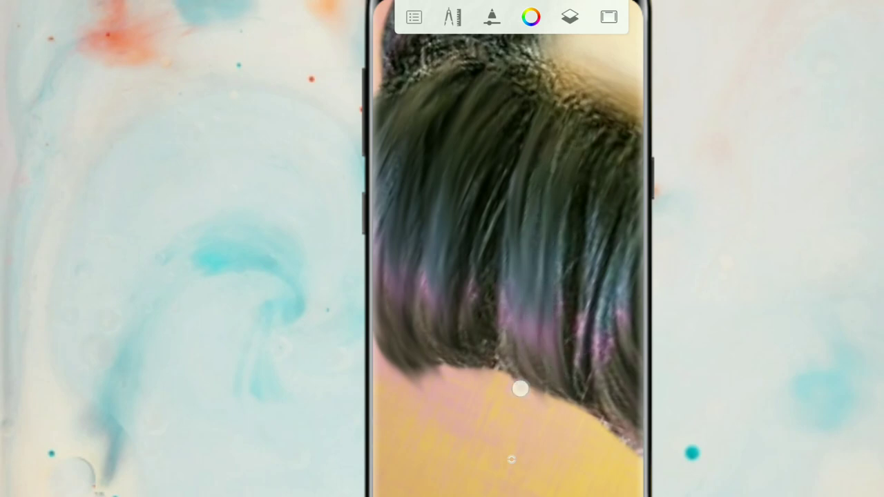
pyautogui.moveTo(496, 376); pyautogui.dragTo(464, 168)
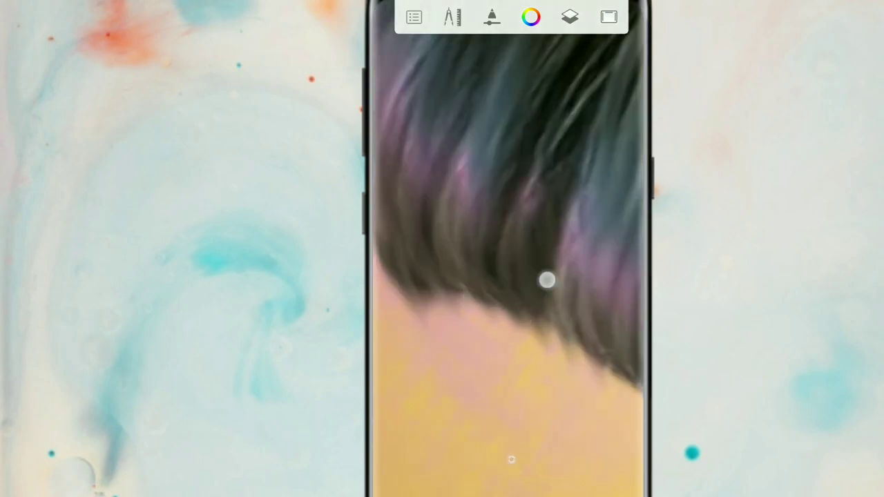
pyautogui.moveTo(546, 280)
pyautogui.mouseDown()
pyautogui.moveTo(582, 223)
pyautogui.moveTo(518, 250)
pyautogui.mouseUp()
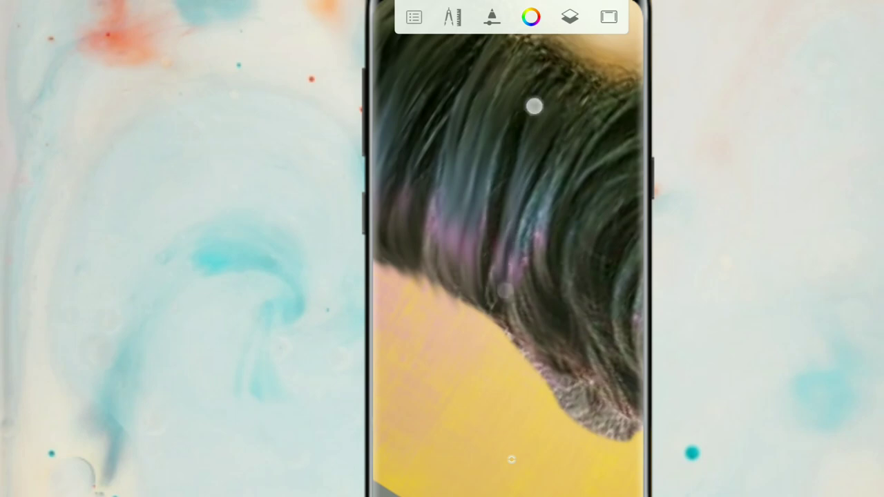
pyautogui.moveTo(535, 105)
pyautogui.mouseDown()
pyautogui.moveTo(444, 120)
pyautogui.moveTo(438, 202)
pyautogui.mouseUp()
# Step: Smudge the hair strands at the crown, working toward the hair ends
pyautogui.moveTo(438, 367); pyautogui.dragTo(419, 112)
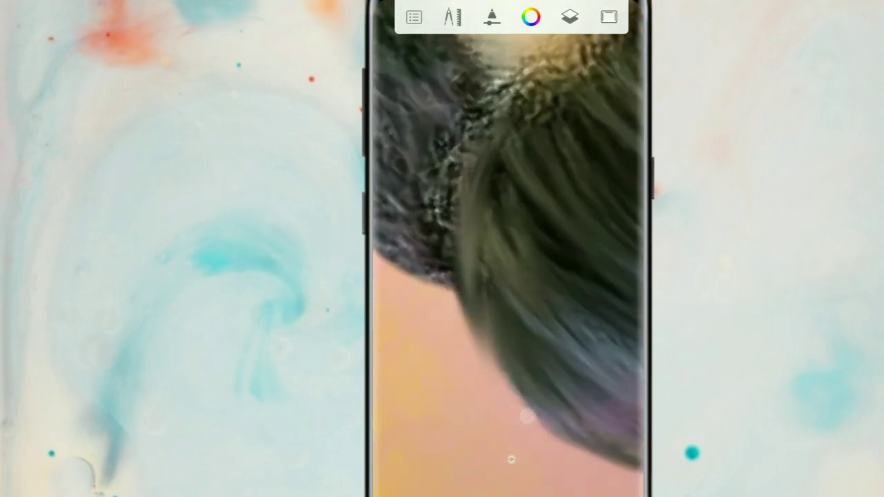
pyautogui.moveTo(480, 350); pyautogui.dragTo(504, 153)
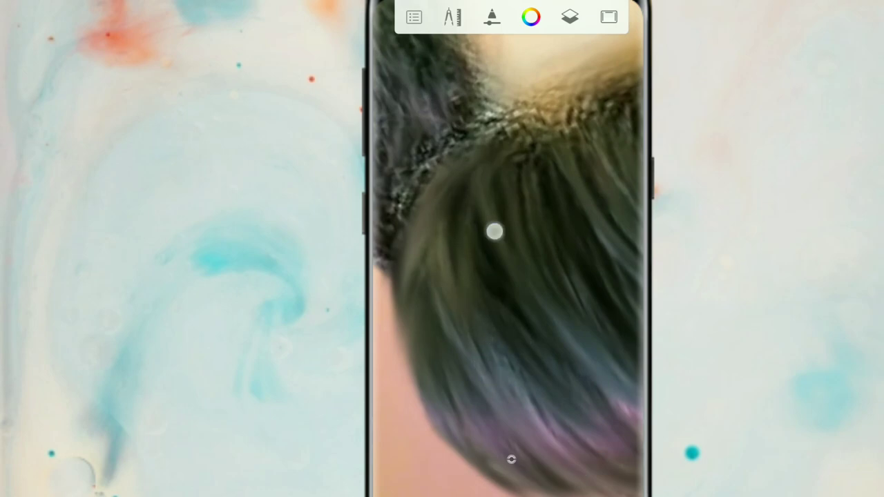
pyautogui.moveTo(495, 232); pyautogui.dragTo(539, 194)
pyautogui.moveTo(477, 281); pyautogui.dragTo(480, 350)
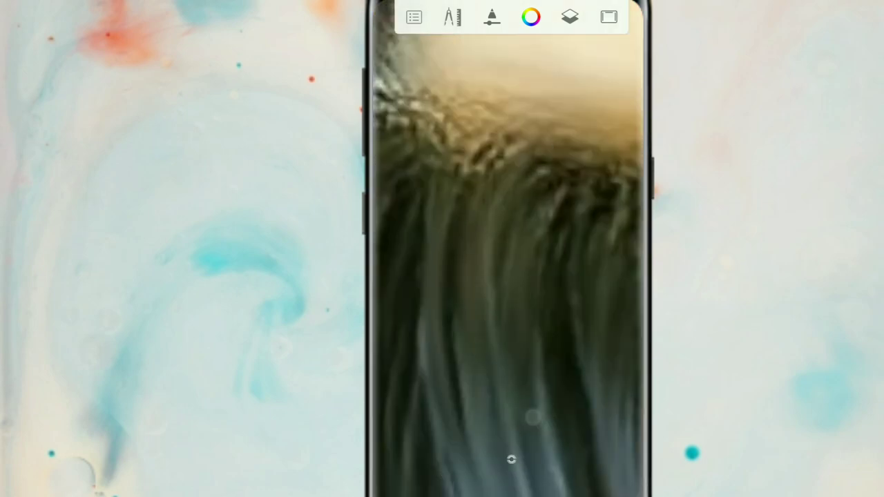
pyautogui.moveTo(533, 418); pyautogui.dragTo(511, 260)
pyautogui.moveTo(566, 327)
pyautogui.mouseDown()
pyautogui.moveTo(490, 352)
pyautogui.moveTo(489, 249)
pyautogui.mouseUp()
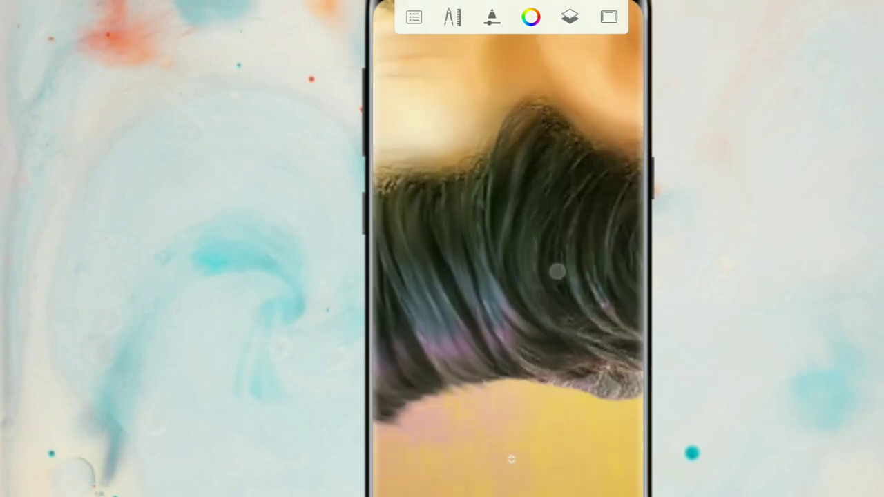
# Step: Smudge the hair edge and back of the head into smooth strands against the background
pyautogui.moveTo(575, 357); pyautogui.dragTo(586, 295)
pyautogui.moveTo(470, 103); pyautogui.dragTo(480, 168)
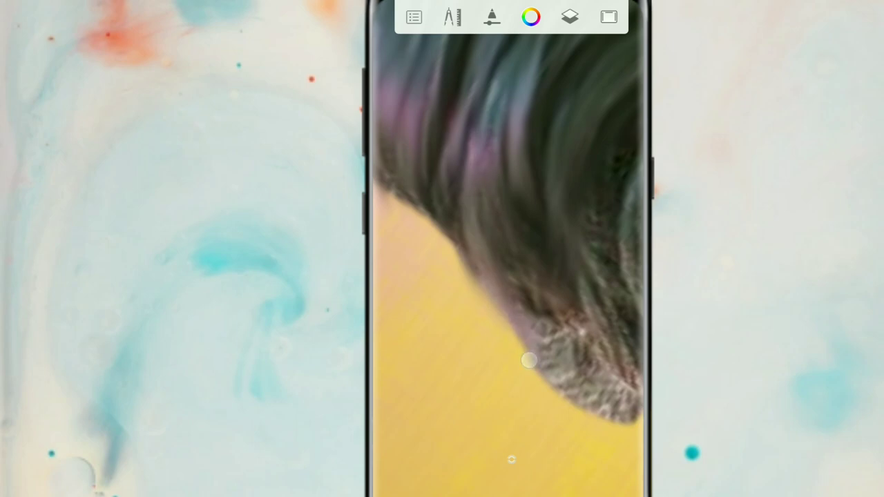
pyautogui.moveTo(529, 361); pyautogui.dragTo(510, 272)
pyautogui.moveTo(451, 171); pyautogui.dragTo(502, 173)
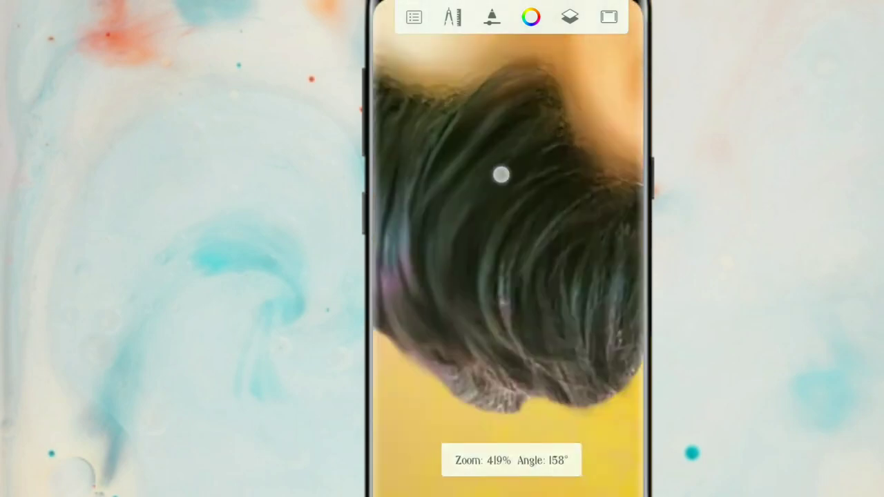
pyautogui.moveTo(507, 266)
pyautogui.mouseDown()
pyautogui.moveTo(525, 307)
pyautogui.moveTo(517, 332)
pyautogui.moveTo(551, 228)
pyautogui.moveTo(540, 297)
pyautogui.moveTo(617, 282)
pyautogui.moveTo(525, 201)
pyautogui.moveTo(529, 310)
pyautogui.moveTo(486, 326)
pyautogui.moveTo(398, 214)
pyautogui.mouseUp()
pyautogui.moveTo(469, 324)
pyautogui.mouseDown()
pyautogui.moveTo(572, 249)
pyautogui.moveTo(505, 299)
pyautogui.mouseUp()
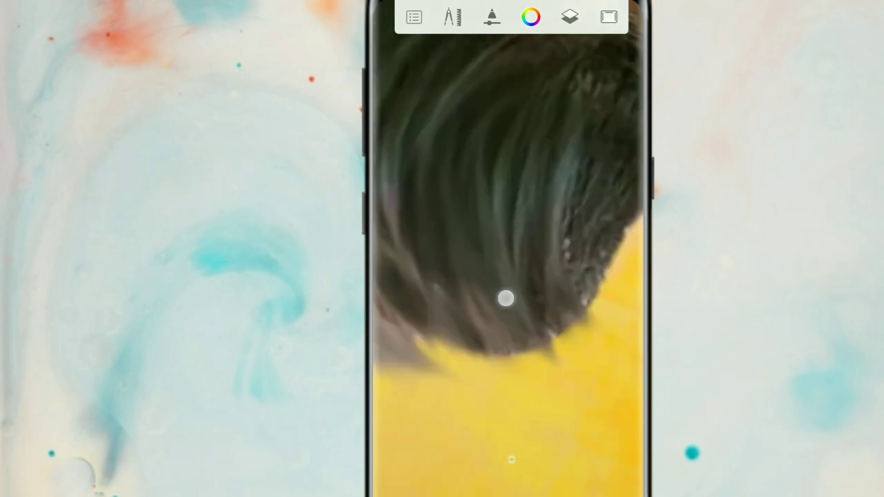
pyautogui.click(564, 380)
# Step: Paint small dark strokes into the hair, then set brush size 3.4 and flow 8%
pyautogui.moveTo(572, 347)
pyautogui.mouseDown()
pyautogui.moveTo(527, 233)
pyautogui.moveTo(525, 267)
pyautogui.moveTo(579, 389)
pyautogui.moveTo(428, 148)
pyautogui.moveTo(426, 120)
pyautogui.moveTo(460, 251)
pyautogui.mouseUp()
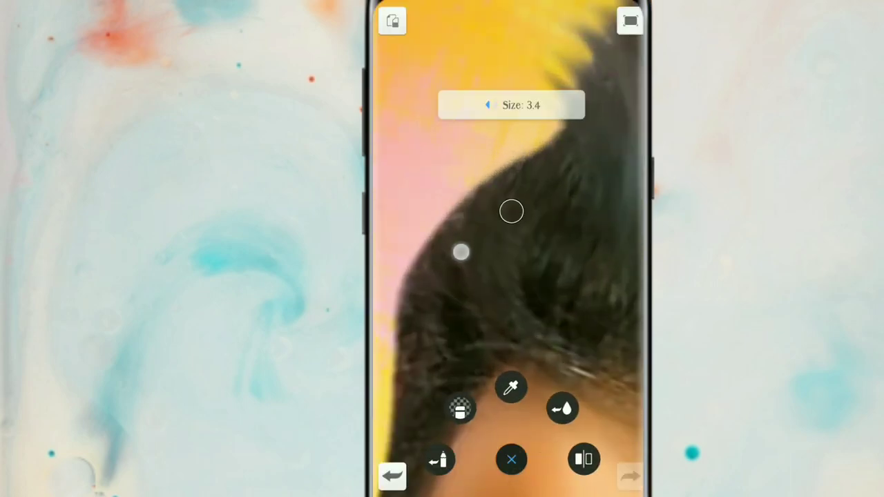
pyautogui.click(578, 200)
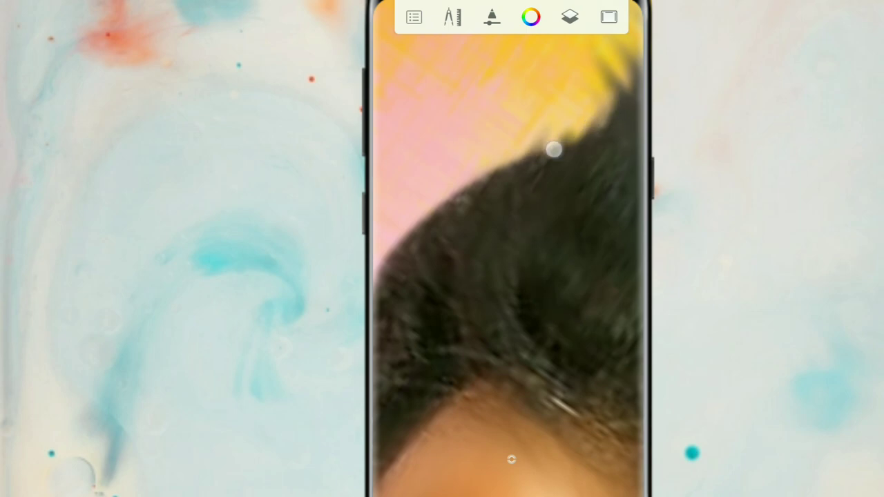
pyautogui.moveTo(601, 144)
pyautogui.mouseDown()
pyautogui.moveTo(587, 286)
pyautogui.moveTo(606, 260)
pyautogui.moveTo(540, 105)
pyautogui.mouseUp()
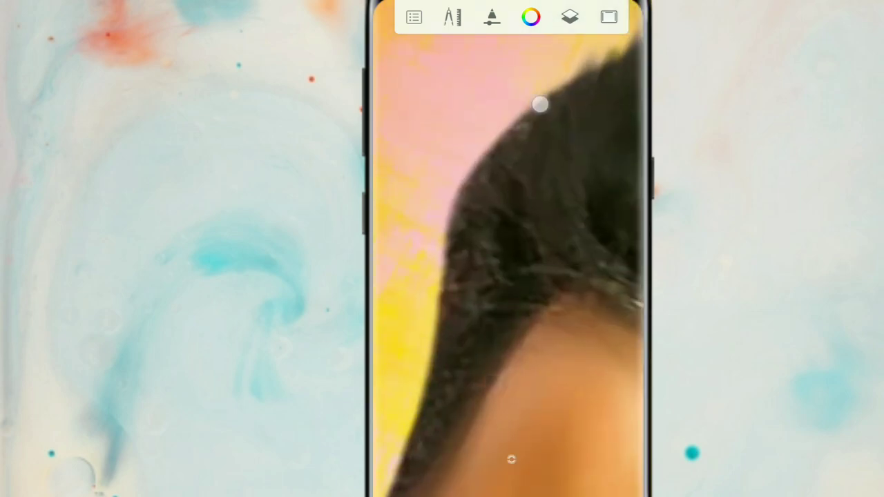
pyautogui.moveTo(552, 262)
pyautogui.mouseDown()
pyautogui.moveTo(555, 231)
pyautogui.moveTo(508, 242)
pyautogui.mouseUp()
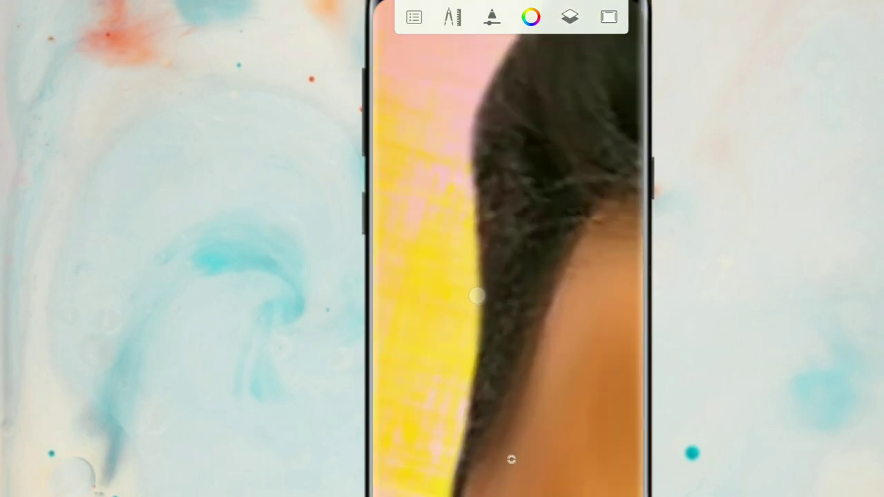
pyautogui.moveTo(467, 332); pyautogui.dragTo(476, 286)
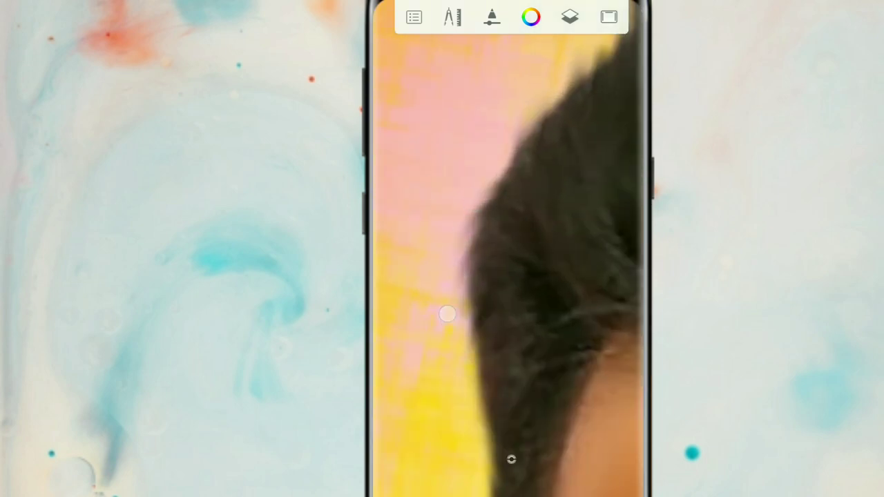
pyautogui.moveTo(448, 315); pyautogui.dragTo(517, 187)
# Step: Reframe along the hair edge, zooming out to the face and back in close
pyautogui.moveTo(588, 194); pyautogui.dragTo(524, 182)
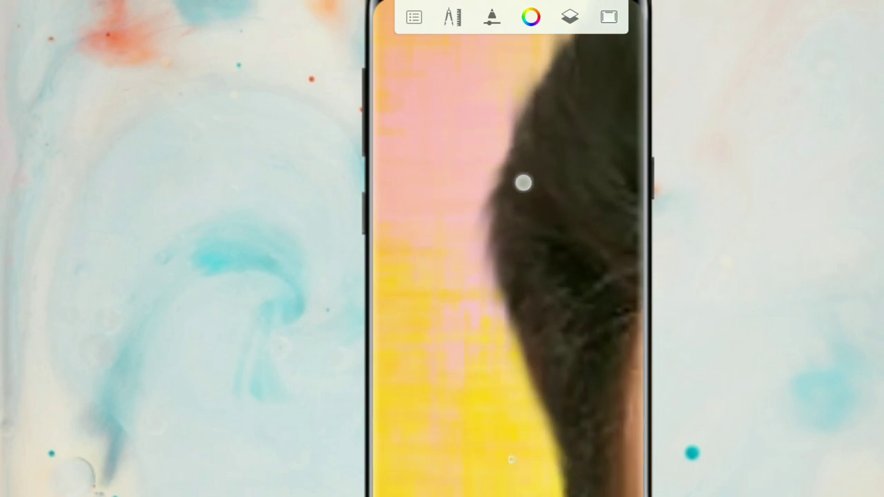
pyautogui.moveTo(460, 339)
pyautogui.mouseDown()
pyautogui.moveTo(494, 323)
pyautogui.moveTo(509, 387)
pyautogui.mouseUp()
pyautogui.click(497, 302)
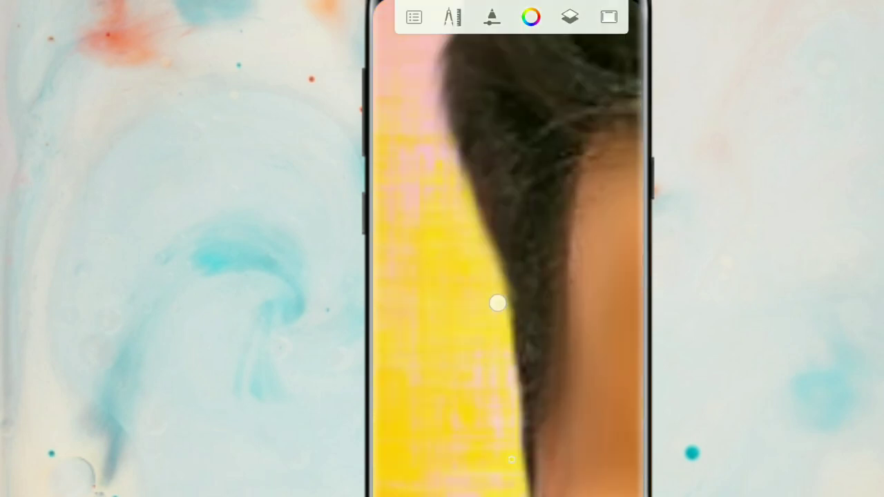
pyautogui.click(473, 304)
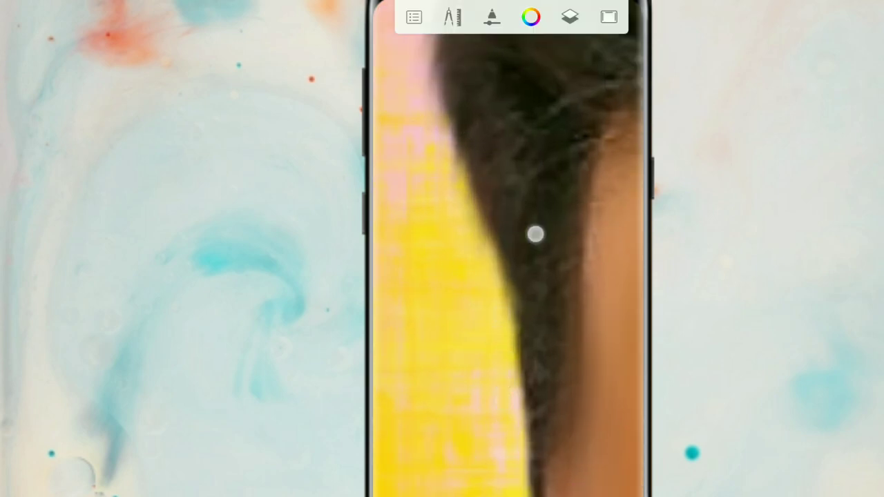
pyautogui.moveTo(536, 235); pyautogui.dragTo(509, 277)
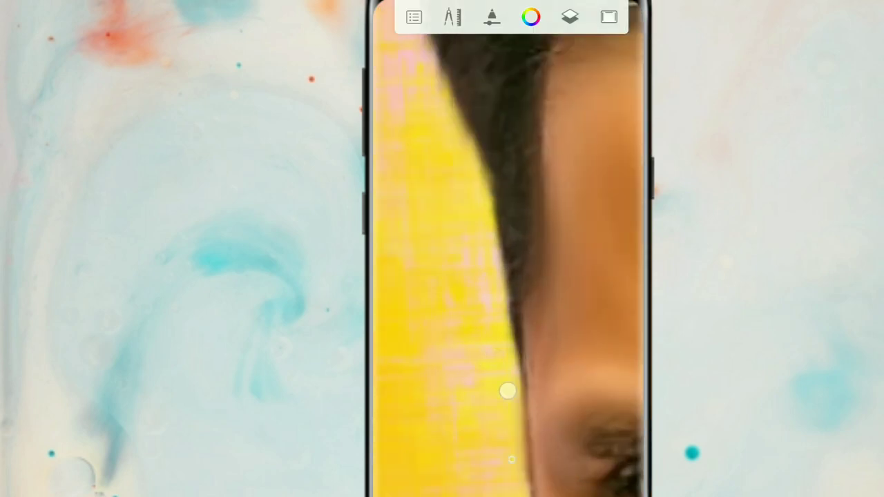
pyautogui.moveTo(507, 392); pyautogui.dragTo(560, 286)
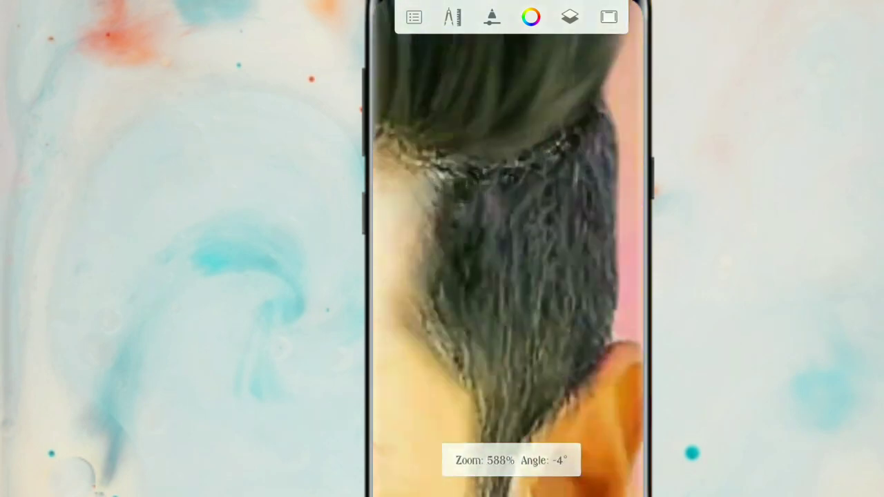
# Step: Level and zoom onto the hair and neck, painting strands down across the hair
pyautogui.click(509, 209)
pyautogui.moveTo(510, 209)
pyautogui.mouseDown()
pyautogui.moveTo(490, 189)
pyautogui.moveTo(443, 330)
pyautogui.mouseUp()
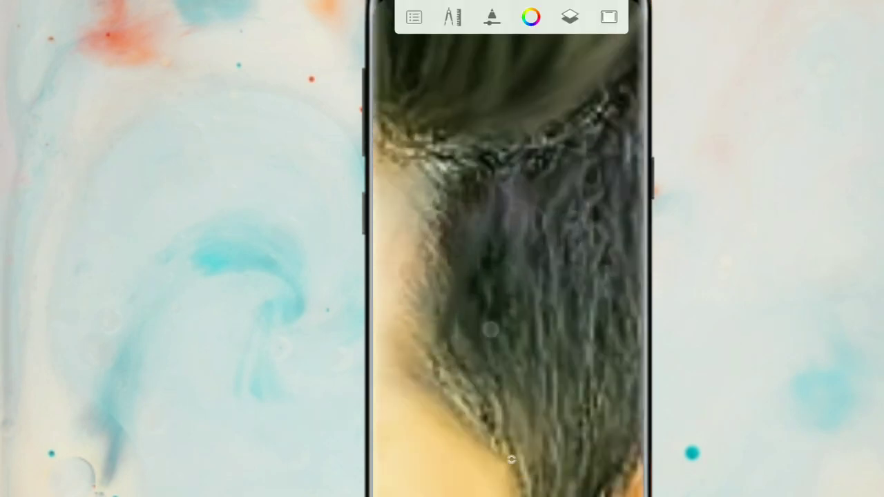
pyautogui.moveTo(563, 264)
pyautogui.mouseDown()
pyautogui.moveTo(550, 332)
pyautogui.moveTo(581, 331)
pyautogui.mouseUp()
pyautogui.moveTo(541, 286)
pyautogui.mouseDown()
pyautogui.moveTo(477, 358)
pyautogui.moveTo(430, 380)
pyautogui.moveTo(577, 245)
pyautogui.moveTo(519, 86)
pyautogui.moveTo(471, 136)
pyautogui.mouseUp()
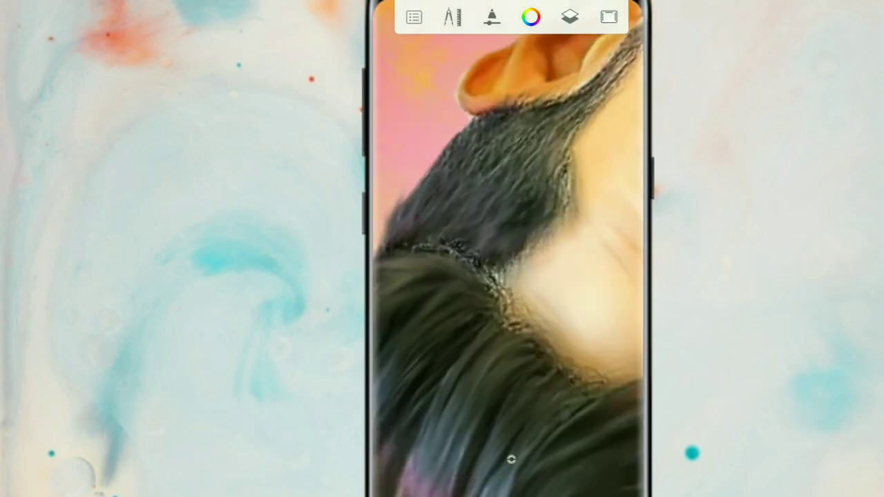
# Step: Reduce the brush size from 3.9 to 3.1 and paint light strands on the sideburn
pyautogui.moveTo(533, 259); pyautogui.dragTo(558, 325)
pyautogui.click(511, 460)
pyautogui.moveTo(565, 236)
pyautogui.mouseDown()
pyautogui.moveTo(590, 210)
pyautogui.moveTo(430, 168)
pyautogui.mouseUp()
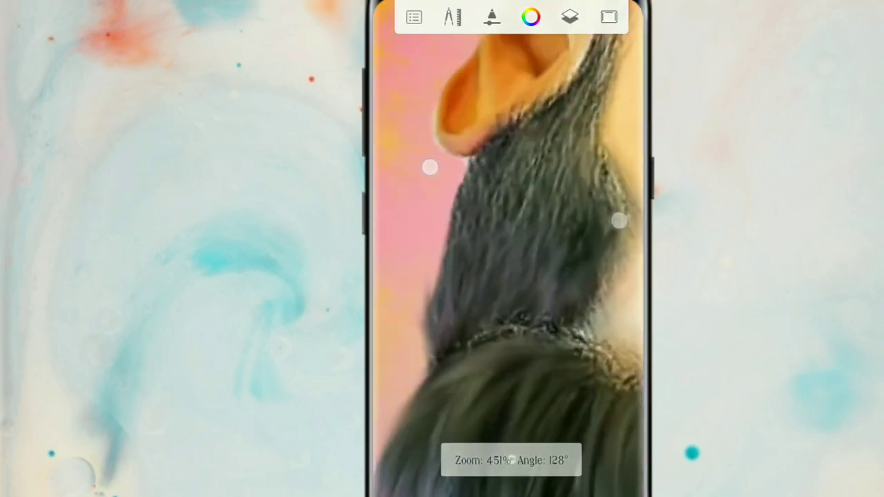
pyautogui.moveTo(496, 179); pyautogui.dragTo(530, 285)
pyautogui.moveTo(592, 87); pyautogui.dragTo(551, 159)
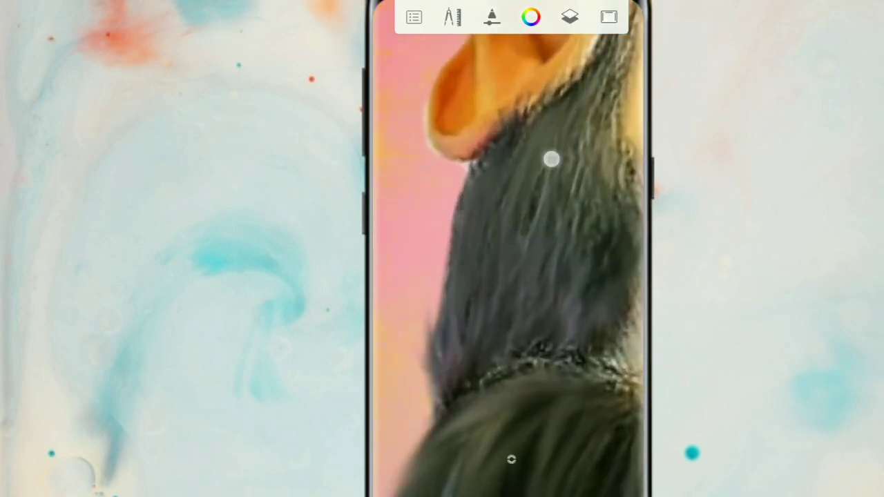
pyautogui.moveTo(576, 106)
pyautogui.mouseDown()
pyautogui.moveTo(611, 94)
pyautogui.moveTo(438, 152)
pyautogui.moveTo(484, 277)
pyautogui.moveTo(437, 305)
pyautogui.mouseUp()
pyautogui.click(511, 459)
# Step: Pan down and zoom out to frame the lips and full beard below the ear
pyautogui.scroll(5, 436, 305)
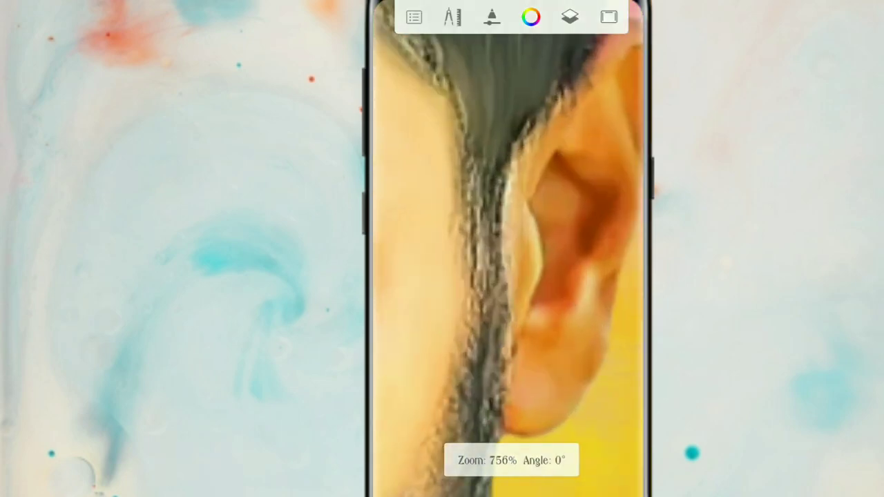
pyautogui.scroll(-3, 482, 213)
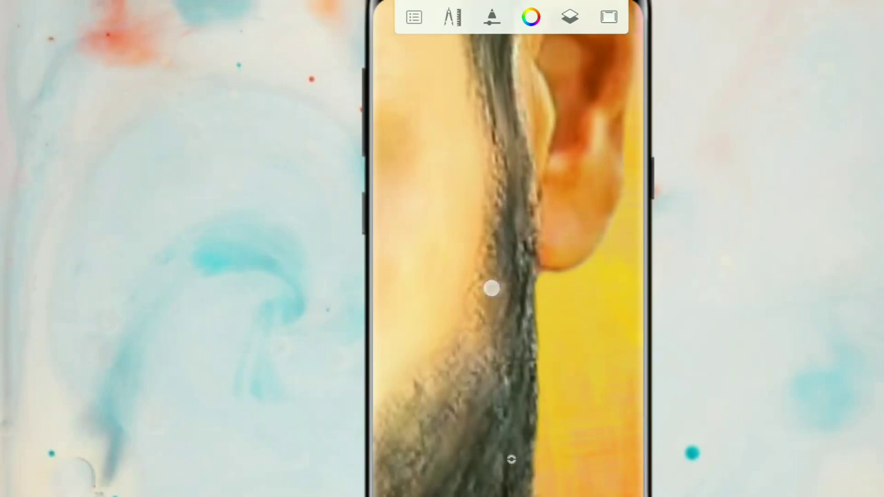
pyautogui.moveTo(522, 423); pyautogui.dragTo(536, 201)
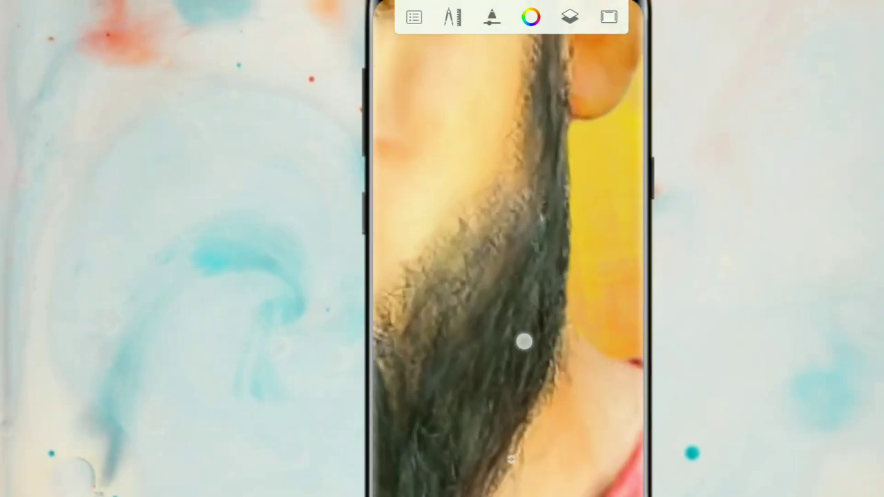
pyautogui.moveTo(512, 373); pyautogui.dragTo(541, 288)
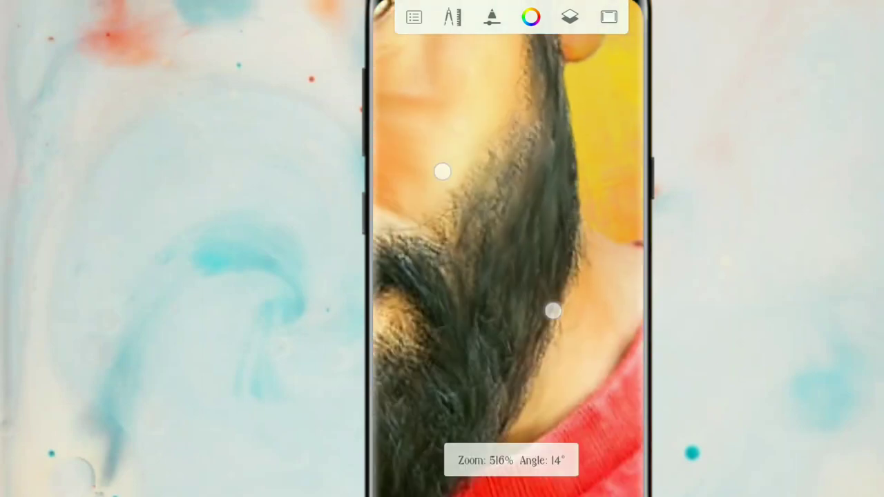
pyautogui.moveTo(570, 315); pyautogui.dragTo(552, 320)
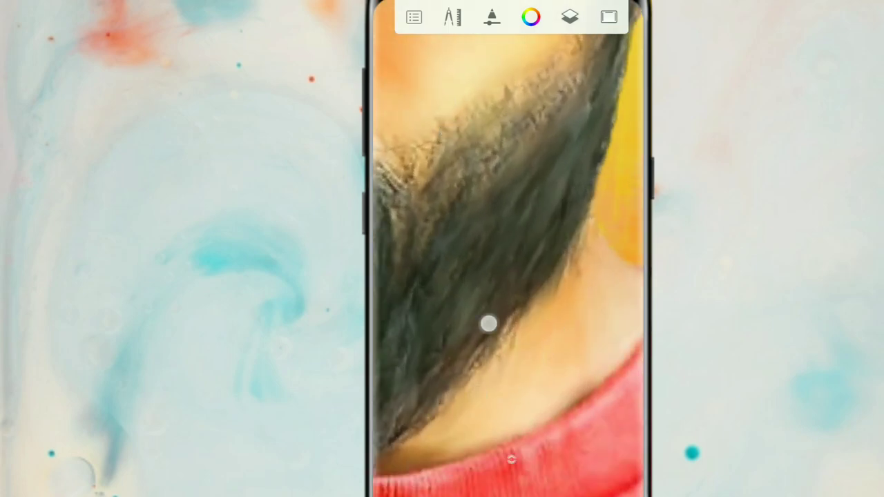
pyautogui.moveTo(488, 324); pyautogui.dragTo(497, 357)
pyautogui.moveTo(474, 395); pyautogui.dragTo(538, 372)
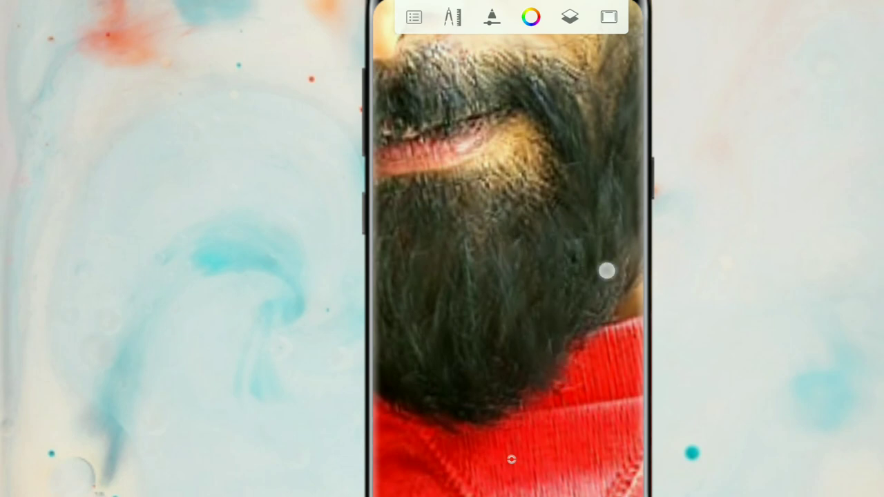
# Step: Paint an upward strand across the beard, then check the jaw edge and whole portrait
pyautogui.moveTo(593, 343)
pyautogui.mouseDown()
pyautogui.moveTo(596, 280)
pyautogui.moveTo(540, 203)
pyautogui.mouseUp()
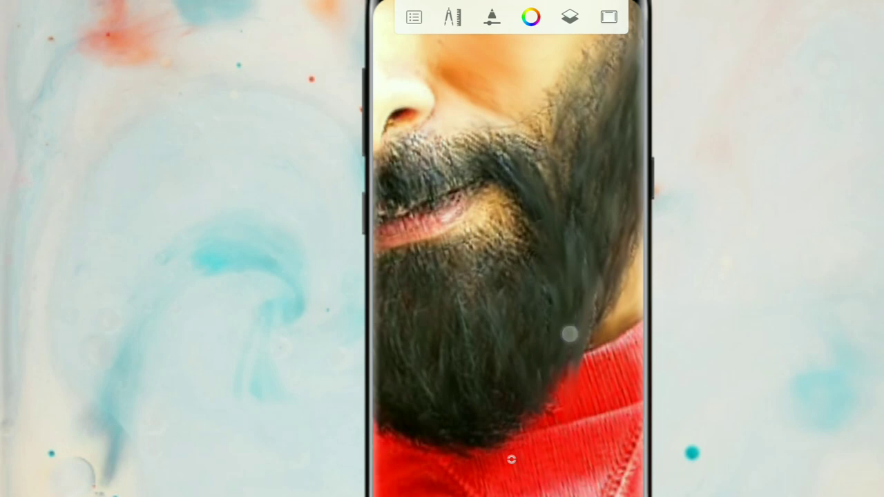
pyautogui.moveTo(569, 334)
pyautogui.mouseDown()
pyautogui.moveTo(440, 94)
pyautogui.moveTo(491, 237)
pyautogui.mouseUp()
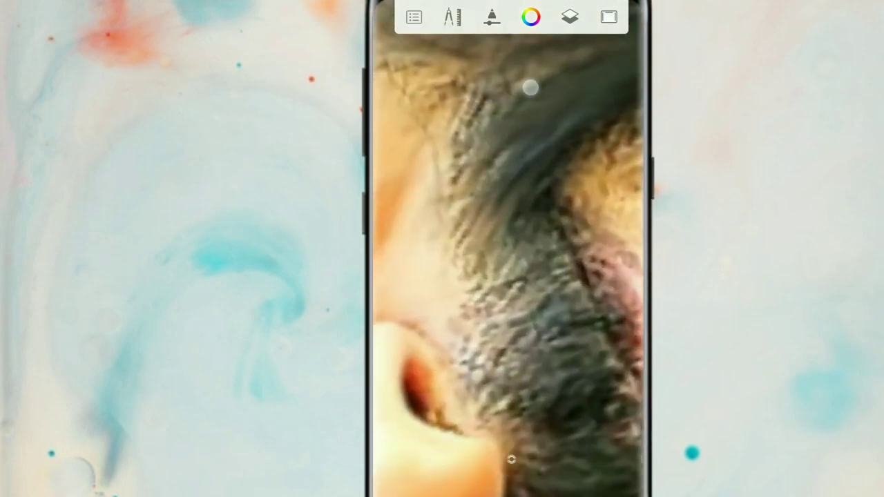
pyautogui.moveTo(529, 87)
pyautogui.mouseDown()
pyautogui.moveTo(568, 182)
pyautogui.moveTo(539, 282)
pyautogui.mouseUp()
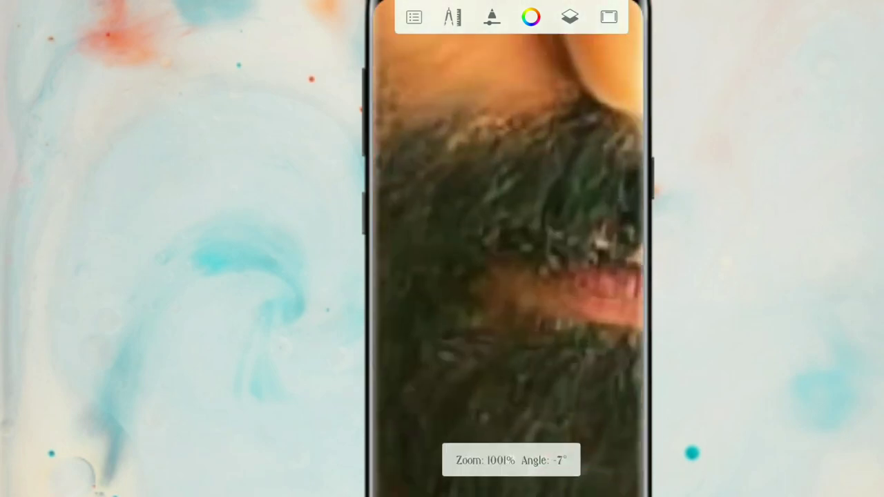
pyautogui.moveTo(535, 246)
pyautogui.mouseDown()
pyautogui.moveTo(570, 223)
pyautogui.moveTo(566, 124)
pyautogui.mouseUp()
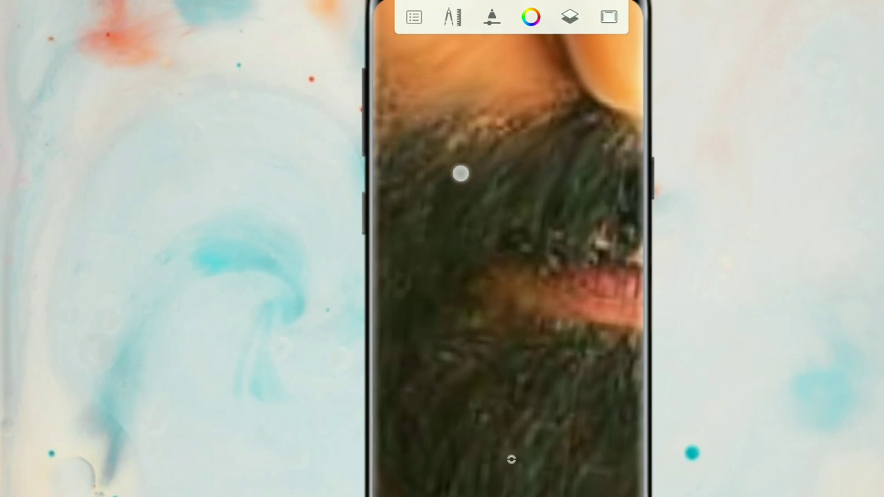
pyautogui.moveTo(407, 287); pyautogui.dragTo(462, 281)
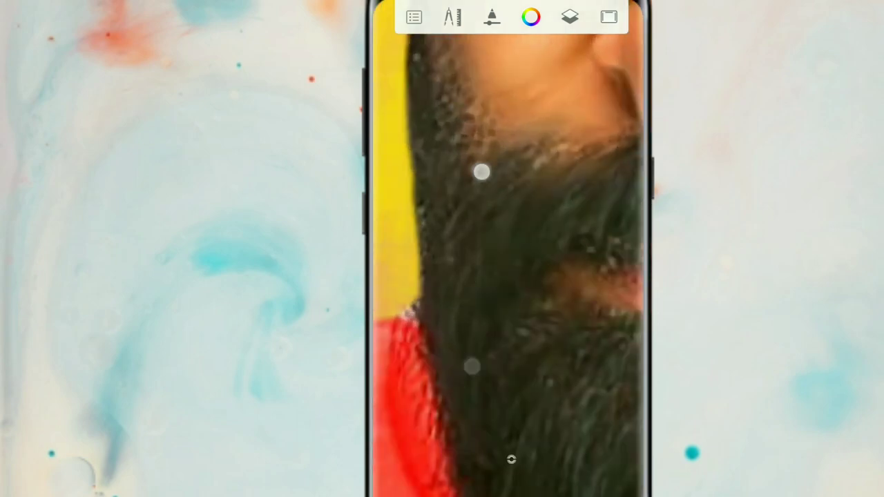
pyautogui.moveTo(475, 365)
pyautogui.mouseDown()
pyautogui.moveTo(566, 282)
pyautogui.moveTo(531, 330)
pyautogui.mouseUp()
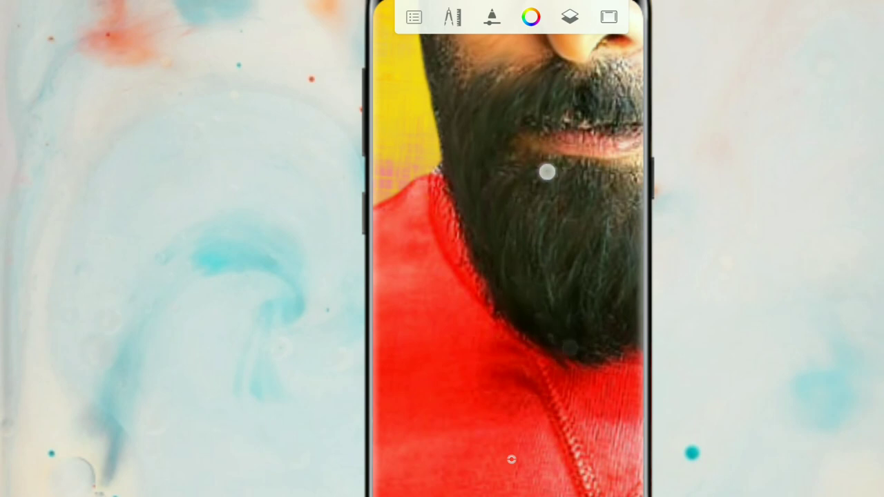
pyautogui.moveTo(497, 271); pyautogui.dragTo(577, 173)
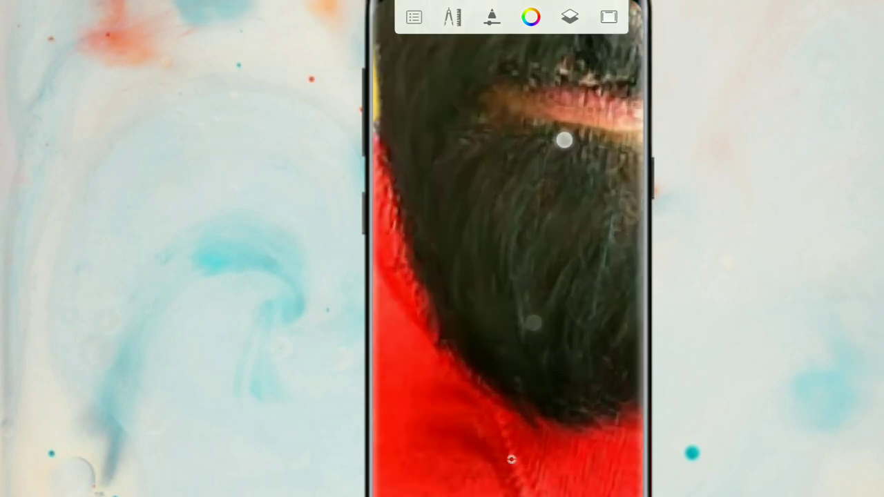
pyautogui.moveTo(584, 386); pyautogui.dragTo(598, 215)
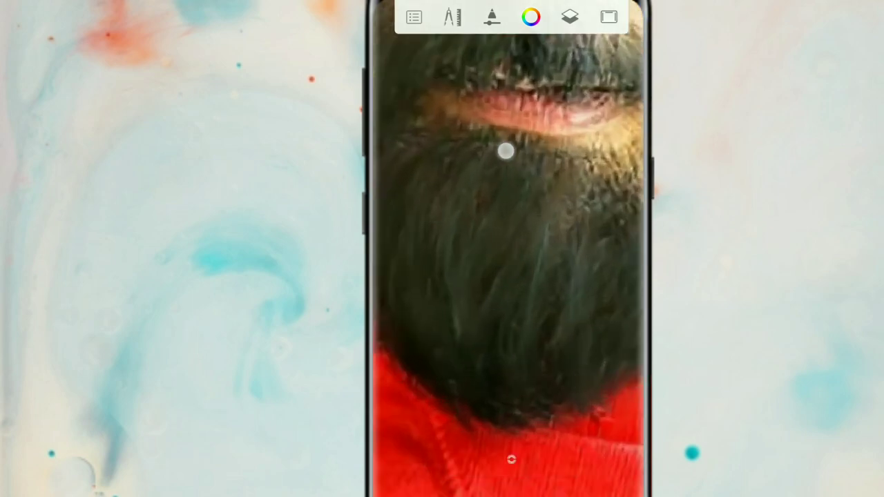
pyautogui.moveTo(617, 230); pyautogui.dragTo(470, 396)
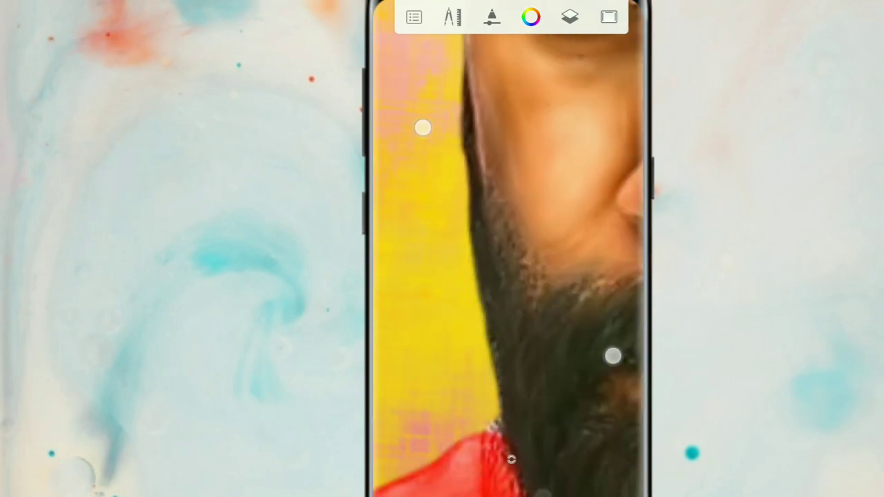
pyautogui.moveTo(612, 355); pyautogui.dragTo(527, 260)
# Step: Set the brush colour to pure black and lower the flow to 10%
pyautogui.click(512, 279)
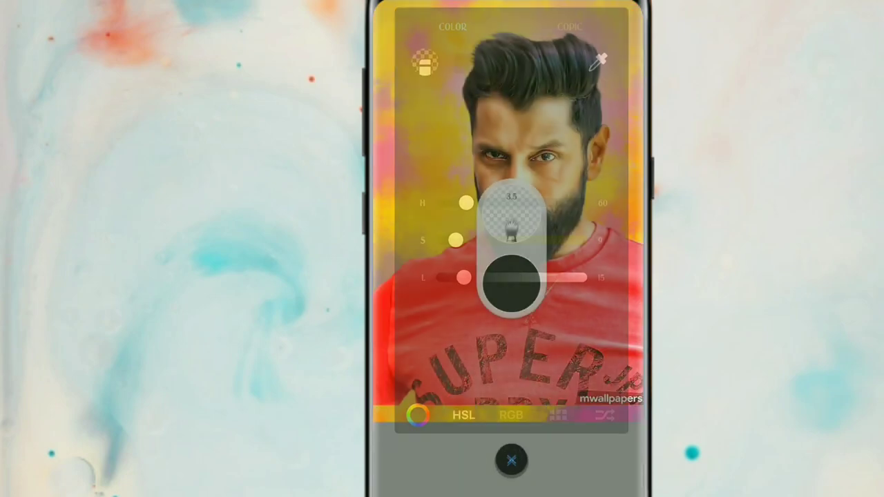
pyautogui.moveTo(459, 279); pyautogui.dragTo(444, 277)
pyautogui.click(512, 462)
pyautogui.moveTo(604, 162); pyautogui.dragTo(516, 268)
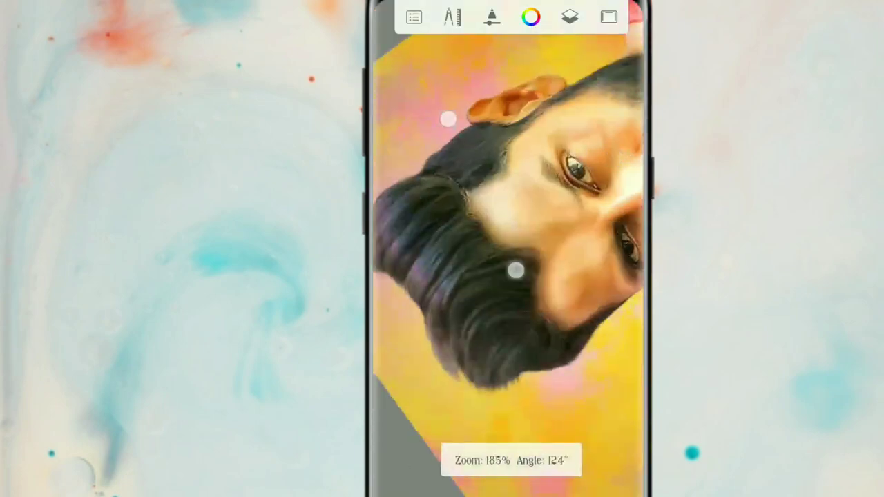
pyautogui.moveTo(523, 218)
pyautogui.mouseDown()
pyautogui.moveTo(525, 198)
pyautogui.moveTo(511, 209)
pyautogui.moveTo(498, 200)
pyautogui.mouseUp()
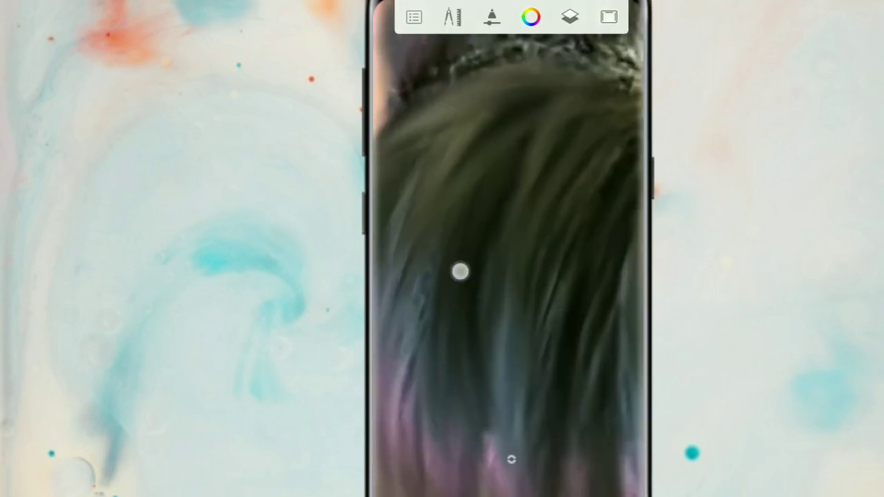
# Step: Work around the hairline and lower hair from several angles, then zoom out to the face
pyautogui.moveTo(460, 272)
pyautogui.mouseDown()
pyautogui.moveTo(443, 142)
pyautogui.moveTo(469, 392)
pyautogui.moveTo(522, 206)
pyautogui.mouseUp()
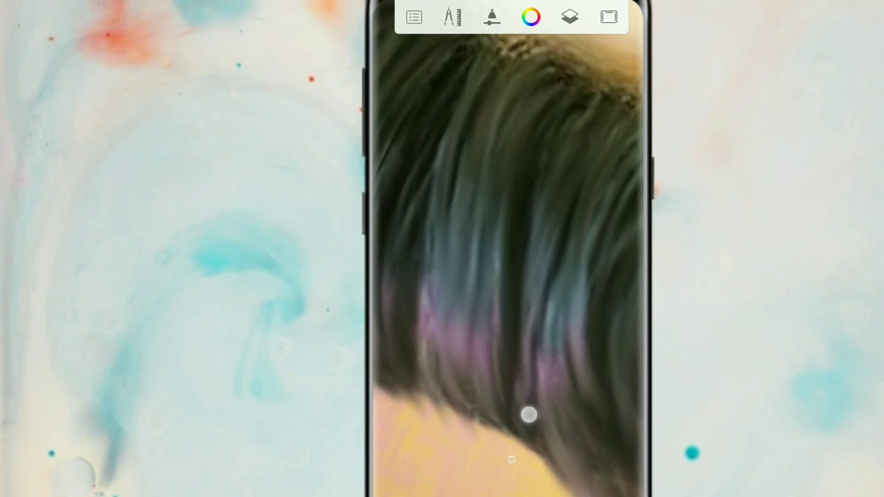
pyautogui.moveTo(529, 414)
pyautogui.mouseDown()
pyautogui.moveTo(592, 223)
pyautogui.moveTo(514, 319)
pyautogui.mouseUp()
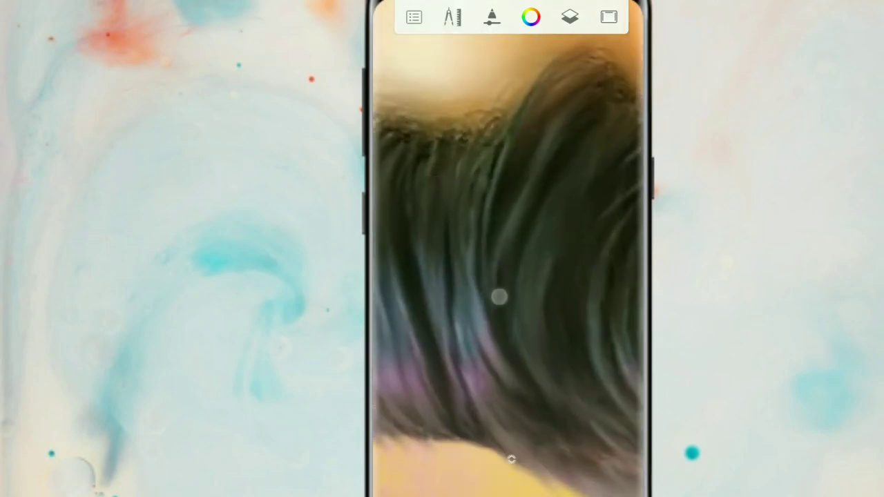
pyautogui.moveTo(506, 281); pyautogui.dragTo(519, 333)
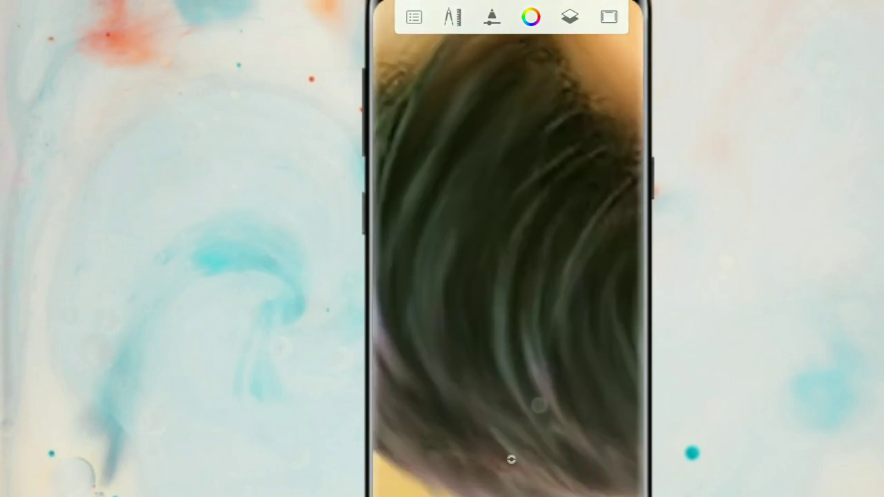
pyautogui.moveTo(495, 403)
pyautogui.mouseDown()
pyautogui.moveTo(434, 132)
pyautogui.moveTo(492, 273)
pyautogui.mouseUp()
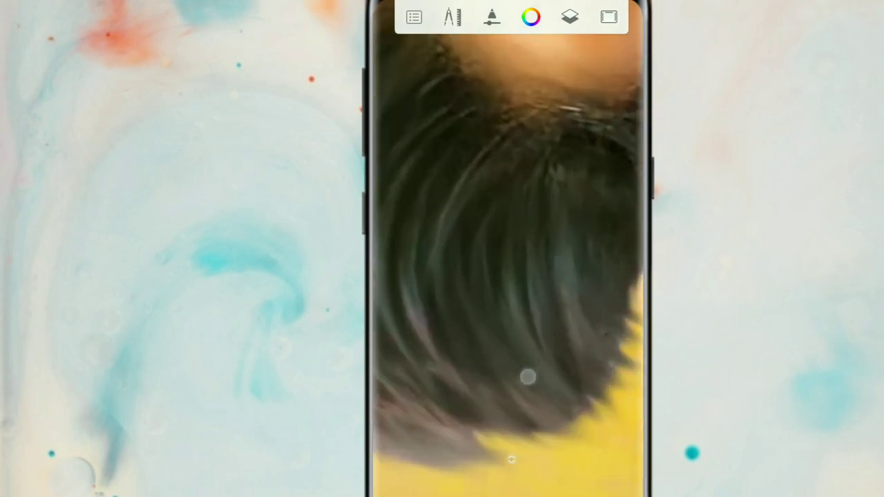
pyautogui.moveTo(487, 187)
pyautogui.mouseDown()
pyautogui.moveTo(458, 65)
pyautogui.moveTo(507, 328)
pyautogui.mouseUp()
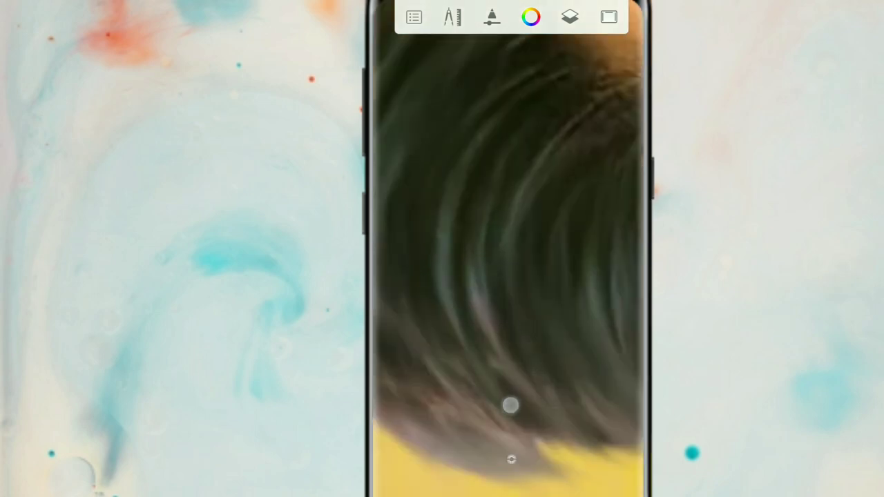
pyautogui.moveTo(511, 406)
pyautogui.mouseDown()
pyautogui.moveTo(519, 320)
pyautogui.moveTo(557, 295)
pyautogui.mouseUp()
pyautogui.moveTo(427, 150); pyautogui.dragTo(450, 103)
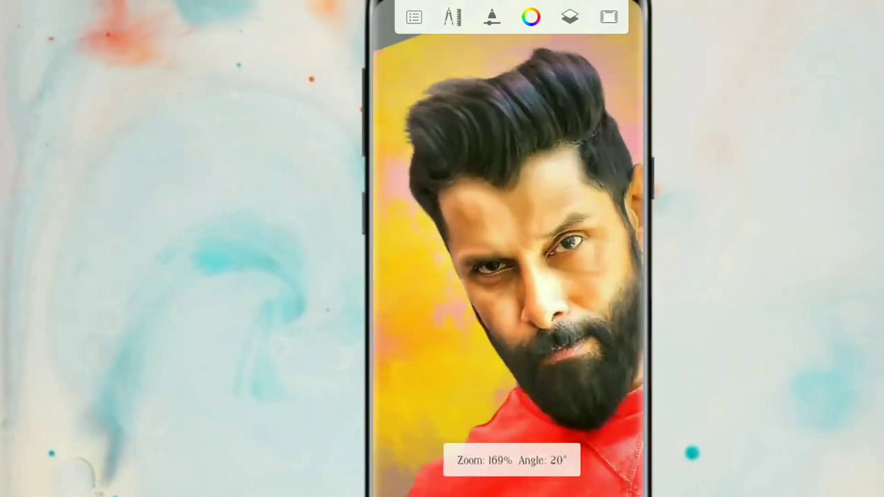
# Step: Zoom into a close-up of the hair, then back out to the full upright portrait
pyautogui.moveTo(572, 277); pyautogui.dragTo(608, 256)
pyautogui.moveTo(517, 346); pyautogui.dragTo(578, 330)
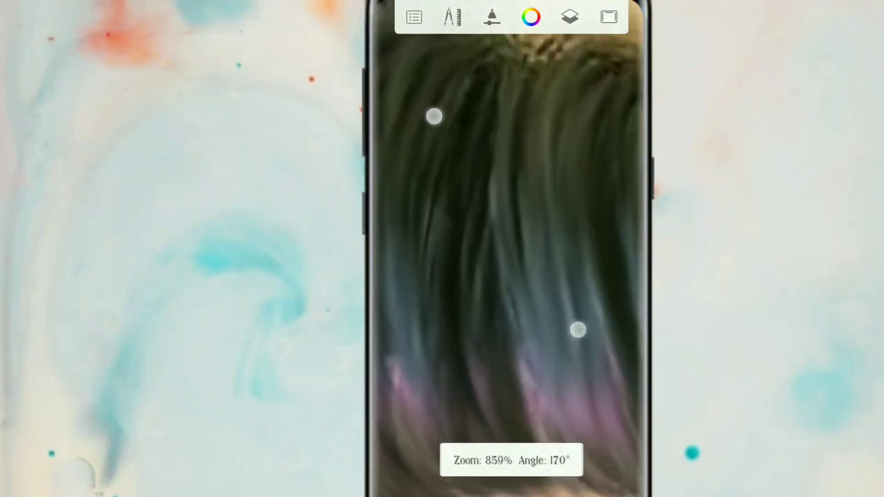
pyautogui.moveTo(434, 117); pyautogui.dragTo(467, 182)
pyautogui.moveTo(417, 129); pyautogui.dragTo(438, 115)
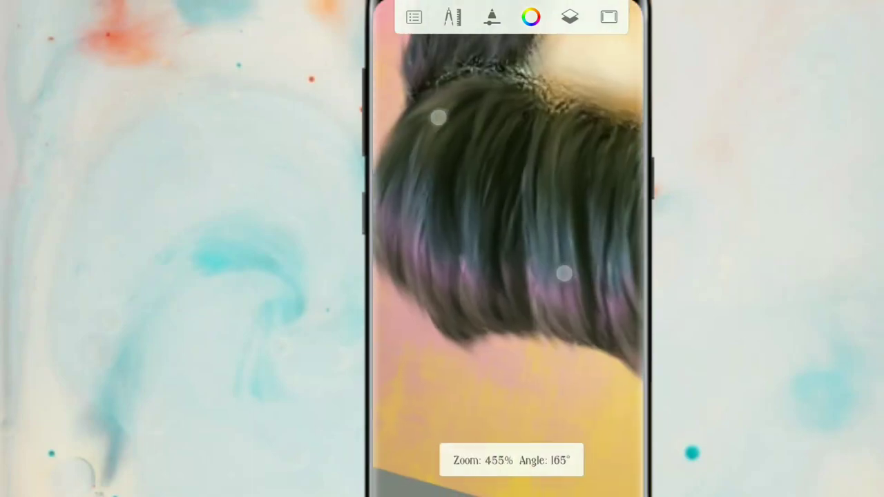
pyautogui.moveTo(564, 270); pyautogui.dragTo(478, 232)
pyautogui.moveTo(415, 139); pyautogui.dragTo(438, 118)
pyautogui.moveTo(580, 334); pyautogui.dragTo(620, 352)
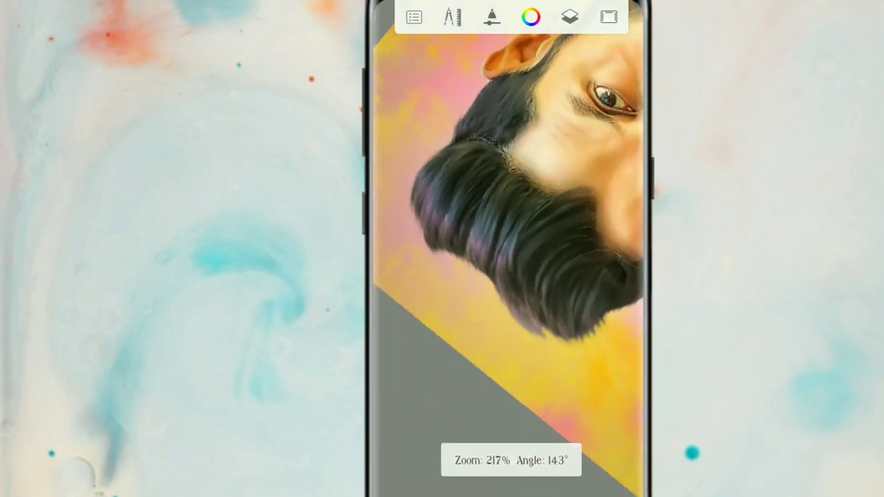
pyautogui.moveTo(439, 118); pyautogui.dragTo(434, 93)
pyautogui.moveTo(620, 352); pyautogui.dragTo(630, 346)
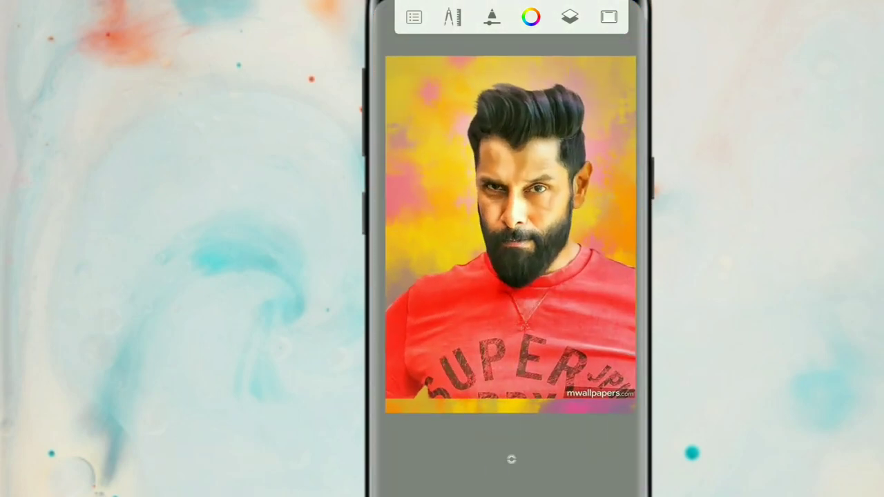
# Step: Sample the shirt's red and switch to the Smudge Round Bristle Brush
pyautogui.moveTo(510, 239)
pyautogui.mouseDown()
pyautogui.moveTo(482, 312)
pyautogui.moveTo(545, 311)
pyautogui.mouseUp()
pyautogui.click(438, 459)
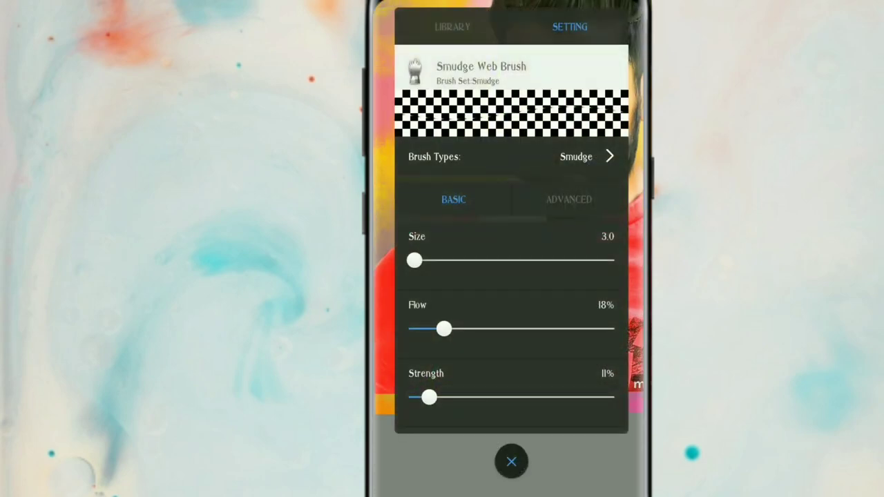
pyautogui.click(449, 26)
pyautogui.click(467, 212)
pyautogui.click(511, 461)
# Step: Zoom onto the shirt and check the smudge brush at 1% flow and strength
pyautogui.moveTo(408, 193); pyautogui.dragTo(456, 130)
pyautogui.moveTo(598, 261); pyautogui.dragTo(550, 325)
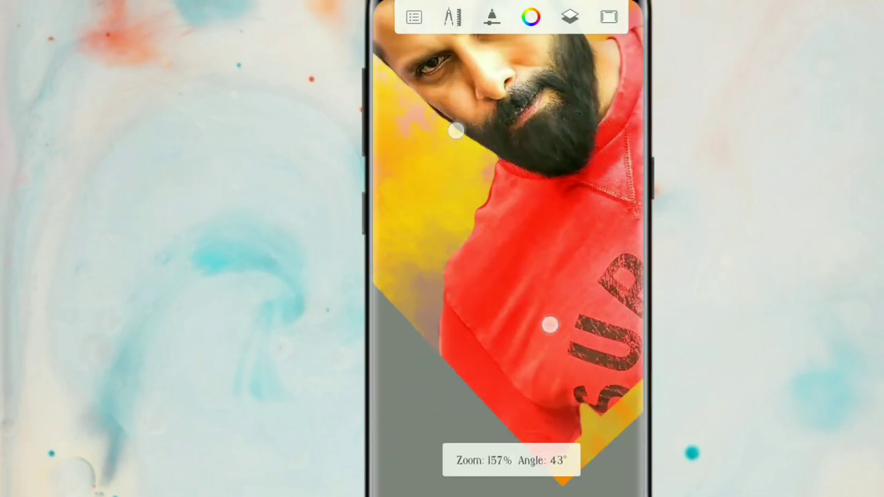
pyautogui.click(460, 411)
pyautogui.click(570, 26)
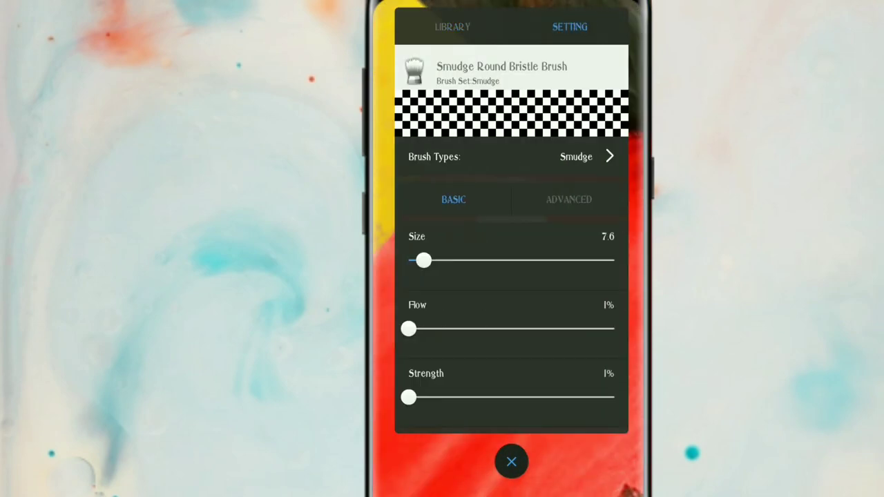
pyautogui.click(511, 462)
# Step: Smooth the red shirt's texture along its edge against the yellow background
pyautogui.moveTo(586, 257)
pyautogui.mouseDown()
pyautogui.moveTo(573, 251)
pyautogui.moveTo(529, 172)
pyautogui.mouseUp()
pyautogui.moveTo(576, 105)
pyautogui.mouseDown()
pyautogui.moveTo(458, 230)
pyautogui.moveTo(536, 158)
pyautogui.mouseUp()
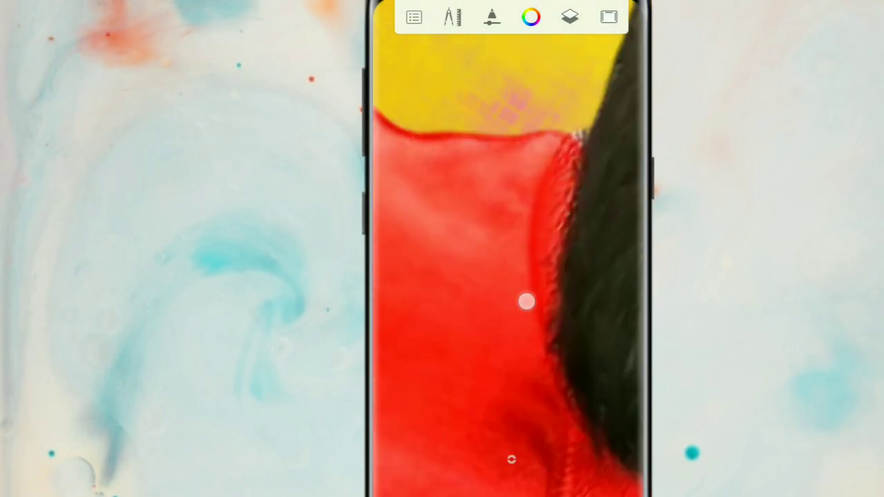
pyautogui.moveTo(508, 245)
pyautogui.mouseDown()
pyautogui.moveTo(416, 160)
pyautogui.moveTo(450, 222)
pyautogui.mouseUp()
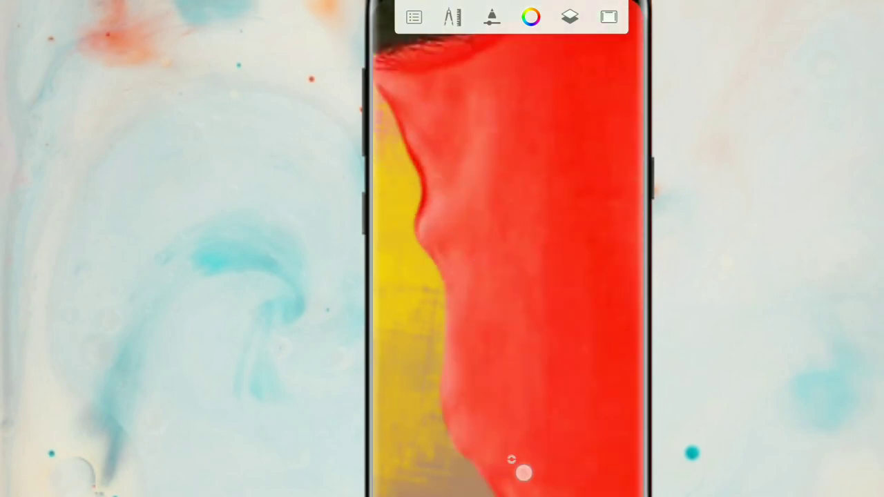
pyautogui.moveTo(524, 473)
pyautogui.mouseDown()
pyautogui.moveTo(468, 235)
pyautogui.moveTo(557, 132)
pyautogui.mouseUp()
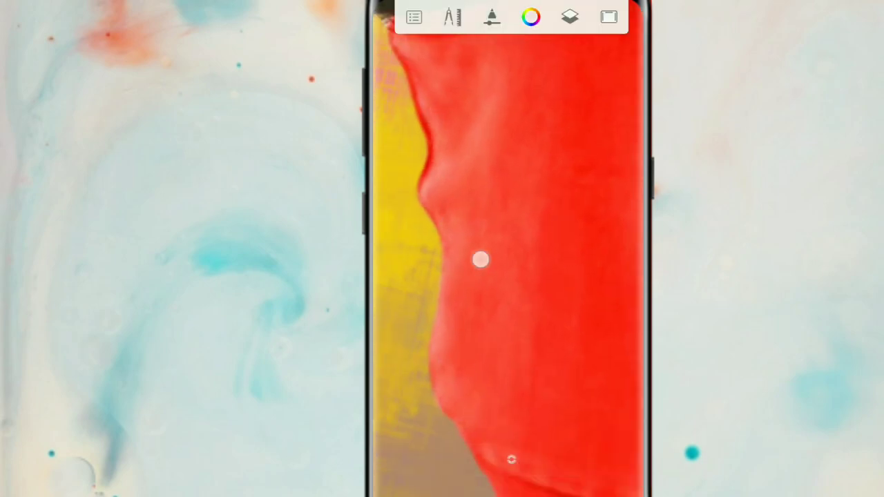
pyautogui.moveTo(522, 403)
pyautogui.mouseDown()
pyautogui.moveTo(484, 180)
pyautogui.moveTo(539, 224)
pyautogui.moveTo(505, 286)
pyautogui.moveTo(521, 306)
pyautogui.moveTo(569, 253)
pyautogui.moveTo(598, 191)
pyautogui.mouseUp()
# Step: Continue along the shirt edge and printed lettering, zooming in around the letter P
pyautogui.moveTo(408, 187); pyautogui.dragTo(446, 241)
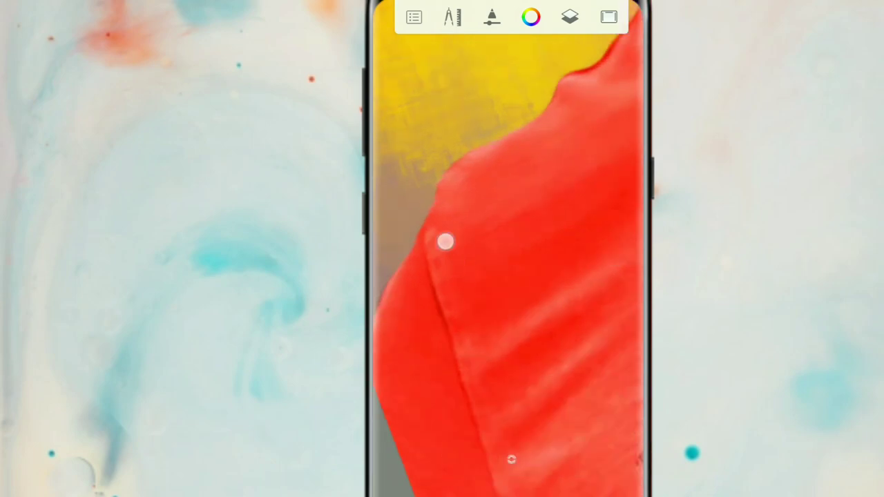
pyautogui.moveTo(608, 193); pyautogui.dragTo(571, 181)
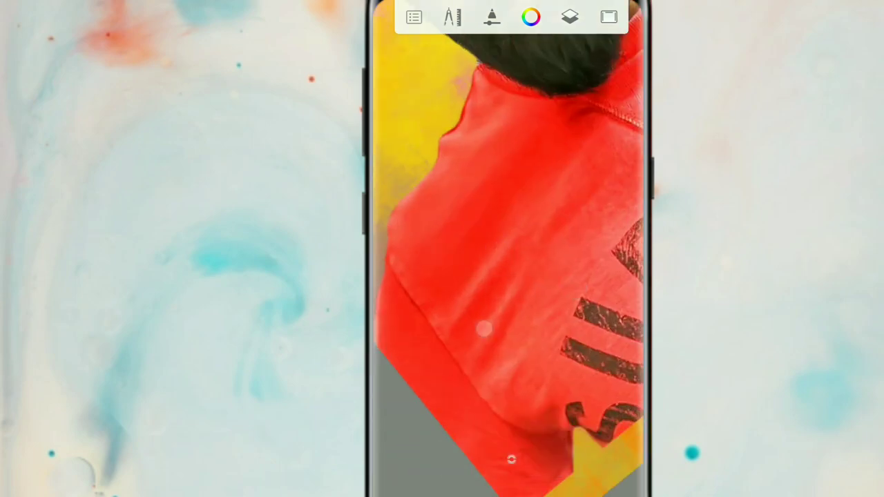
pyautogui.moveTo(484, 329); pyautogui.dragTo(505, 296)
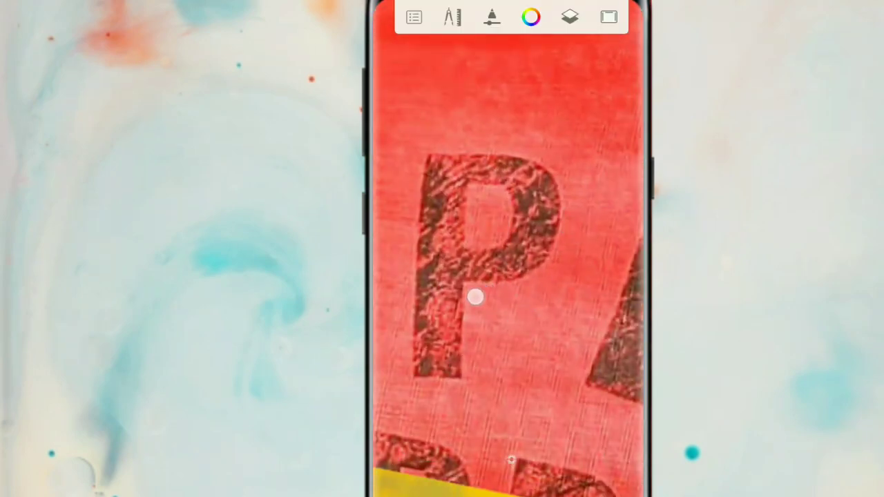
pyautogui.moveTo(618, 169); pyautogui.dragTo(594, 208)
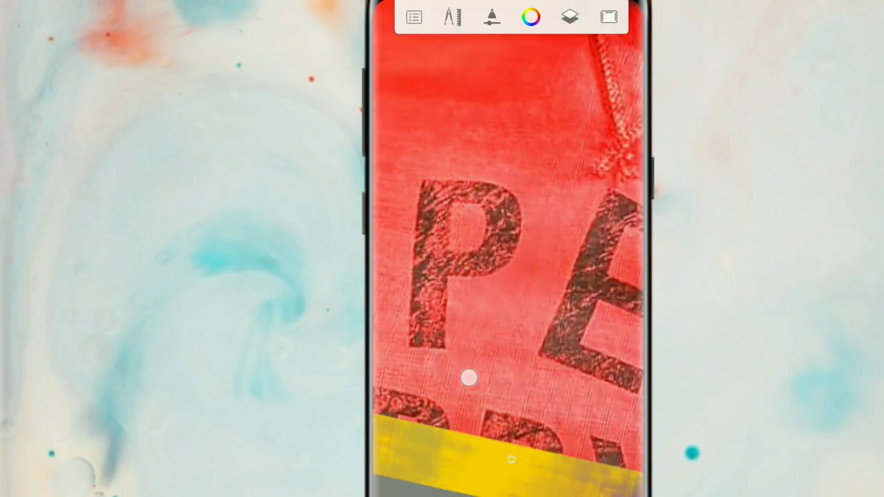
pyautogui.moveTo(469, 378); pyautogui.dragTo(546, 158)
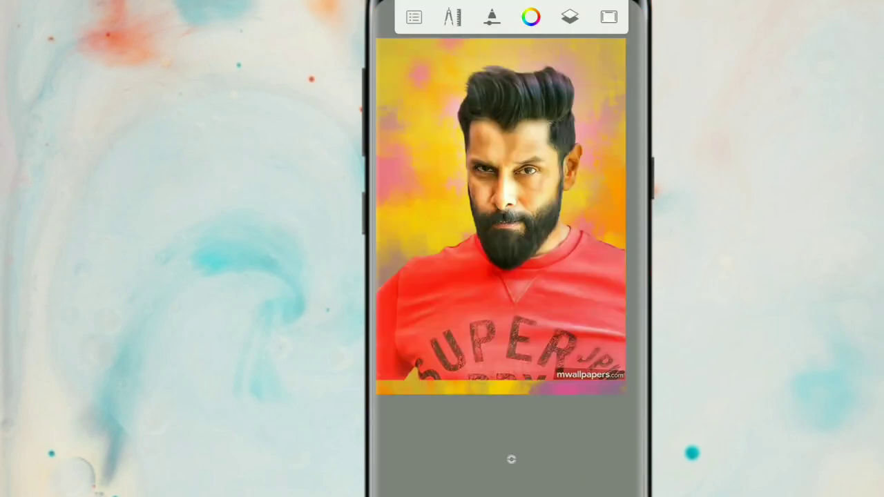
pyautogui.click(512, 460)
# Step: Pick the Wash brush, change its type from Marker to Eraser, and set flow to 36%
pyautogui.click(512, 218)
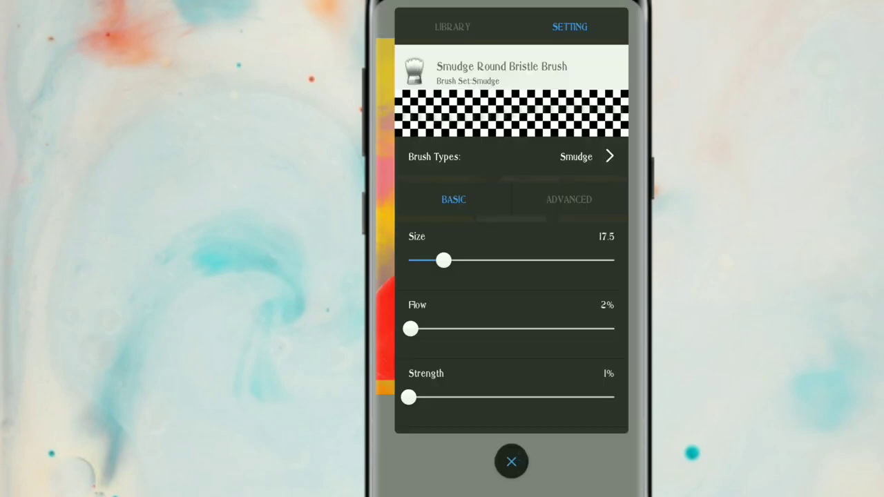
pyautogui.click(465, 25)
pyautogui.scroll(-5, 508, 260)
pyautogui.scroll(2, 508, 260)
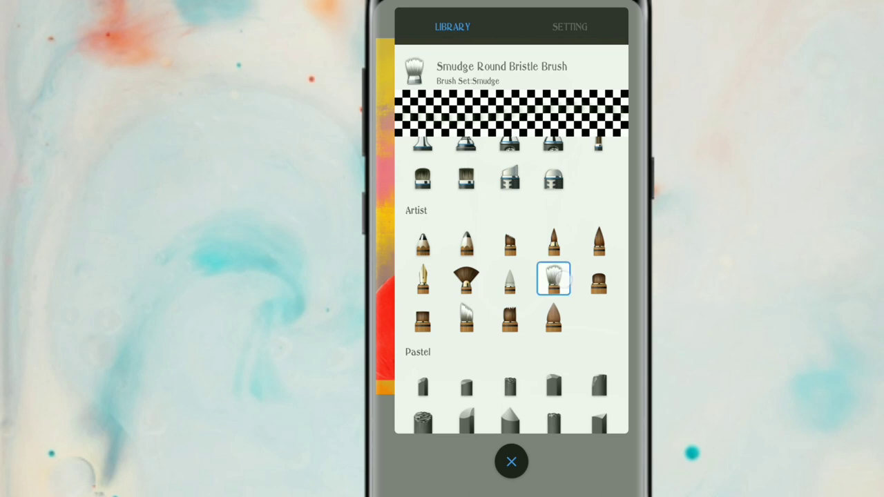
pyautogui.click(570, 26)
pyautogui.click(609, 157)
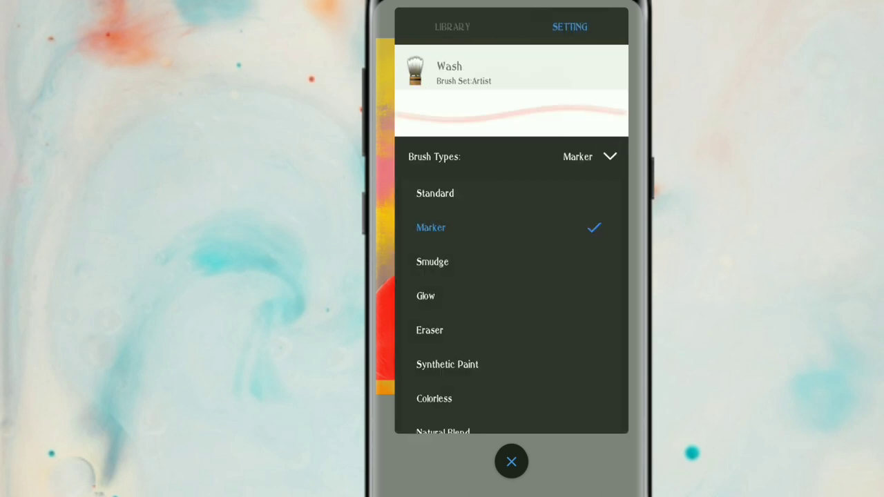
pyautogui.click(442, 330)
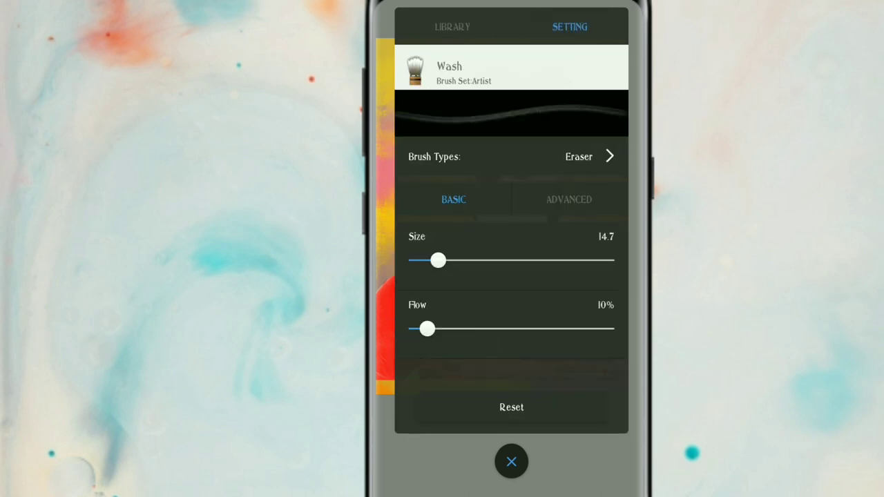
pyautogui.moveTo(428, 331)
pyautogui.mouseDown()
pyautogui.moveTo(476, 337)
pyautogui.moveTo(483, 353)
pyautogui.moveTo(450, 373)
pyautogui.mouseUp()
pyautogui.click(511, 461)
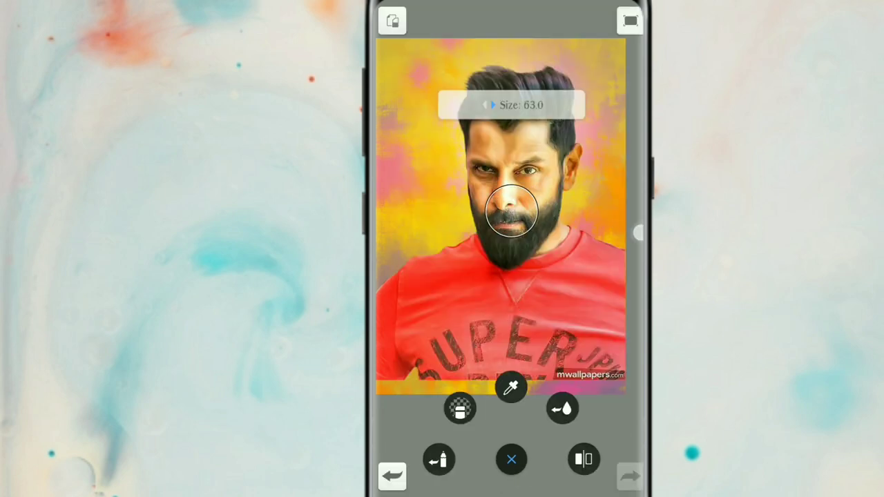
# Step: Zoom toward the shirt and wash over the S of SUPER
pyautogui.moveTo(638, 233); pyautogui.dragTo(600, 231)
pyautogui.click(511, 214)
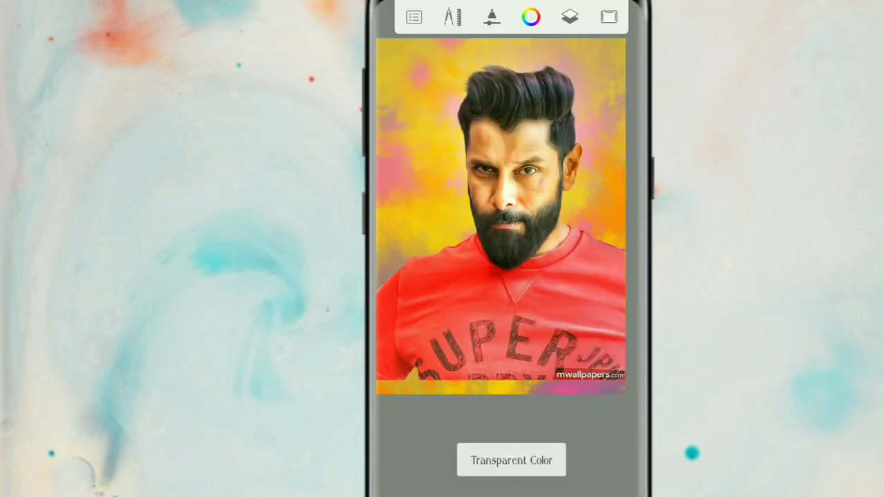
pyautogui.moveTo(483, 276); pyautogui.dragTo(507, 262)
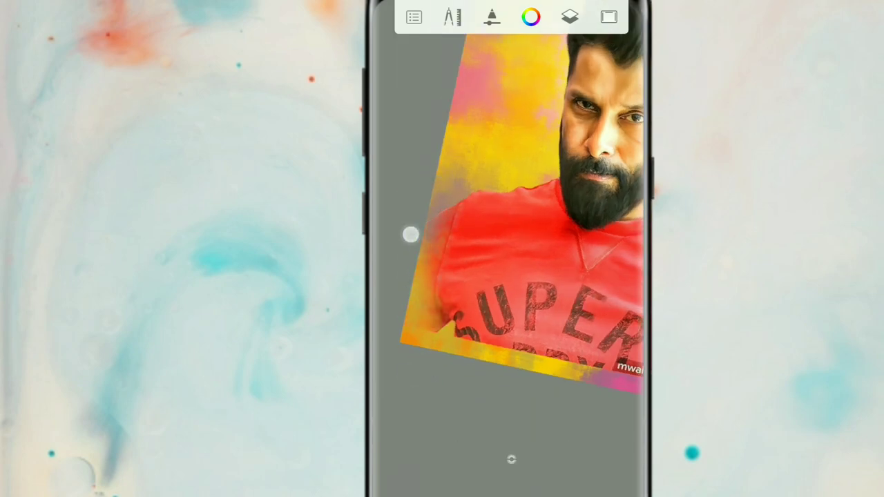
pyautogui.moveTo(410, 235)
pyautogui.mouseDown()
pyautogui.moveTo(521, 410)
pyautogui.moveTo(482, 396)
pyautogui.moveTo(452, 320)
pyautogui.moveTo(531, 367)
pyautogui.moveTo(517, 306)
pyautogui.mouseUp()
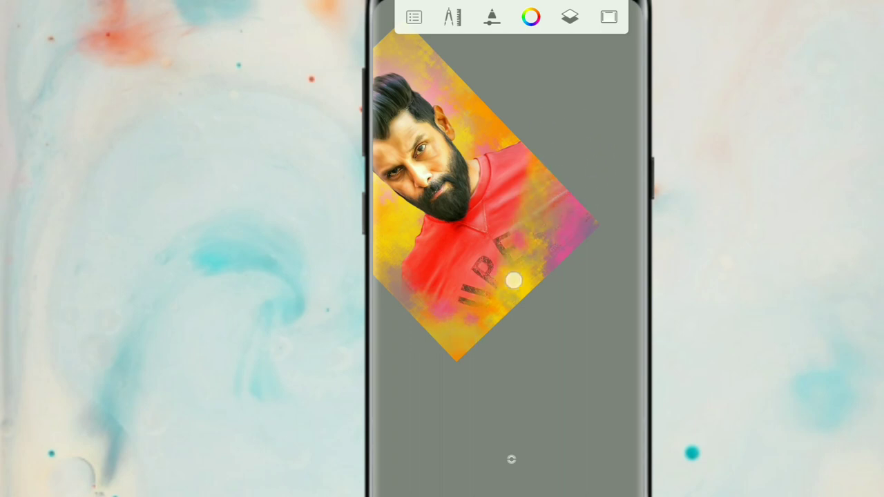
# Step: Wash over the ER lettering, then return the canvas upright to show the whole image
pyautogui.moveTo(511, 281)
pyautogui.mouseDown()
pyautogui.moveTo(594, 319)
pyautogui.moveTo(572, 221)
pyautogui.moveTo(617, 222)
pyautogui.moveTo(553, 252)
pyautogui.mouseUp()
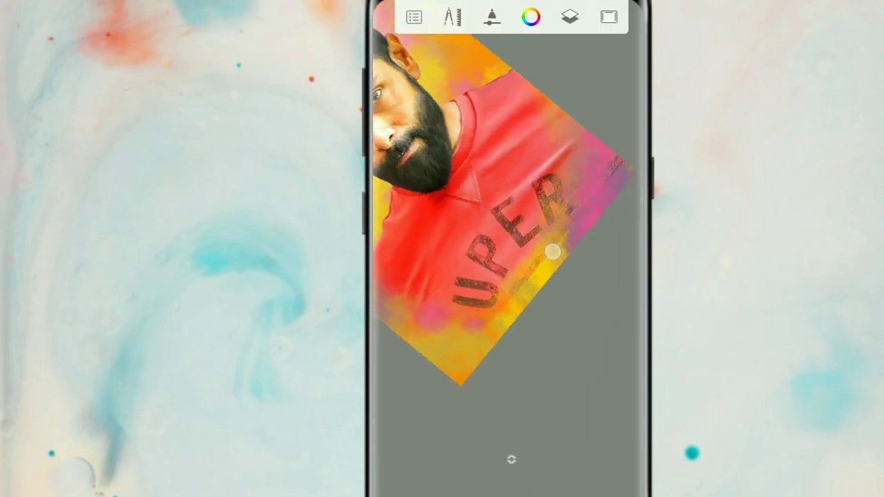
pyautogui.moveTo(568, 205); pyautogui.dragTo(439, 341)
pyautogui.moveTo(499, 301); pyautogui.dragTo(494, 343)
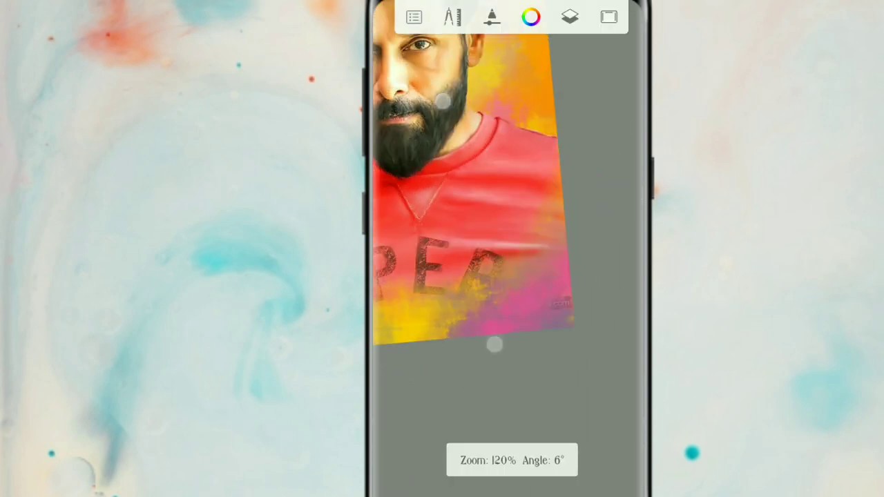
pyautogui.moveTo(553, 313); pyautogui.dragTo(563, 223)
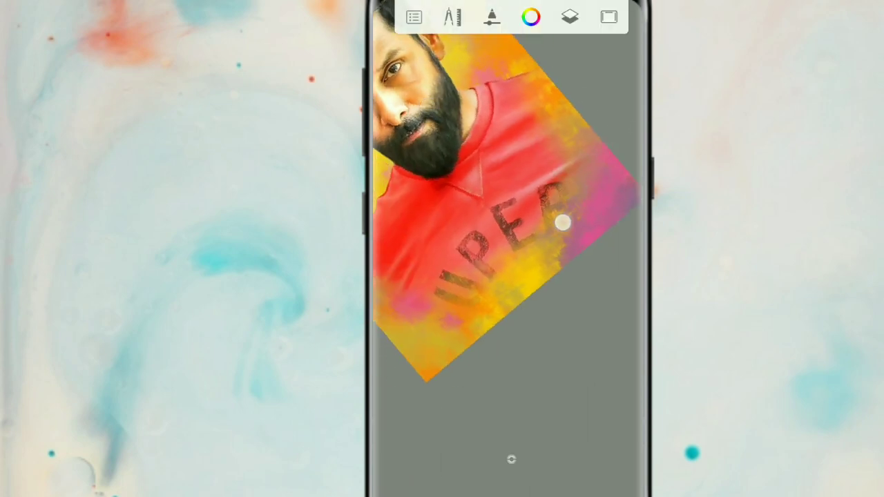
pyautogui.moveTo(522, 311); pyautogui.dragTo(539, 260)
pyautogui.moveTo(462, 269); pyautogui.dragTo(512, 291)
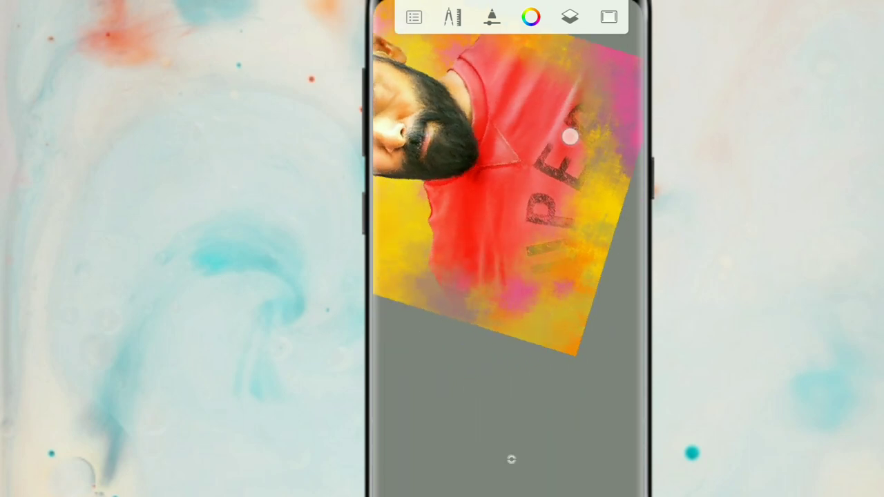
pyautogui.moveTo(592, 104)
pyautogui.mouseDown()
pyautogui.moveTo(472, 290)
pyautogui.moveTo(592, 158)
pyautogui.moveTo(567, 302)
pyautogui.moveTo(583, 363)
pyautogui.mouseUp()
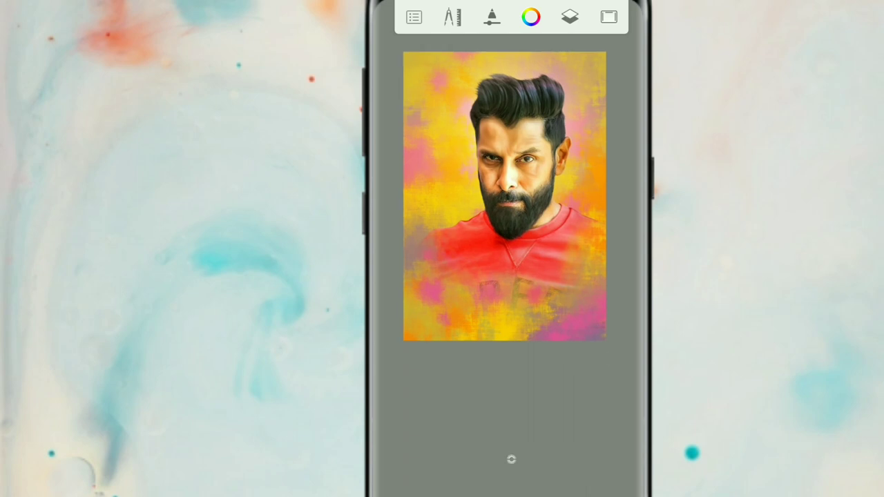
# Step: Scale the portrait layer up to about 112% and apply the transform
pyautogui.click(452, 16)
pyautogui.click(505, 69)
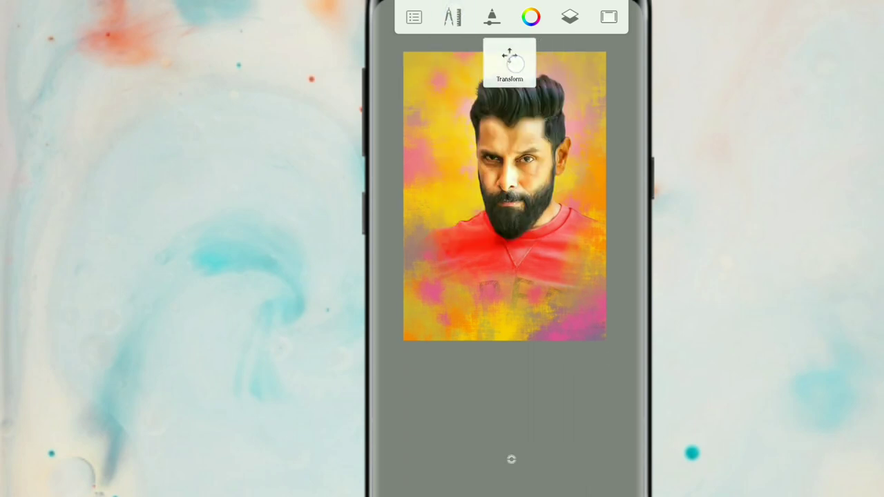
pyautogui.moveTo(567, 226); pyautogui.dragTo(571, 230)
pyautogui.moveTo(420, 116); pyautogui.dragTo(419, 111)
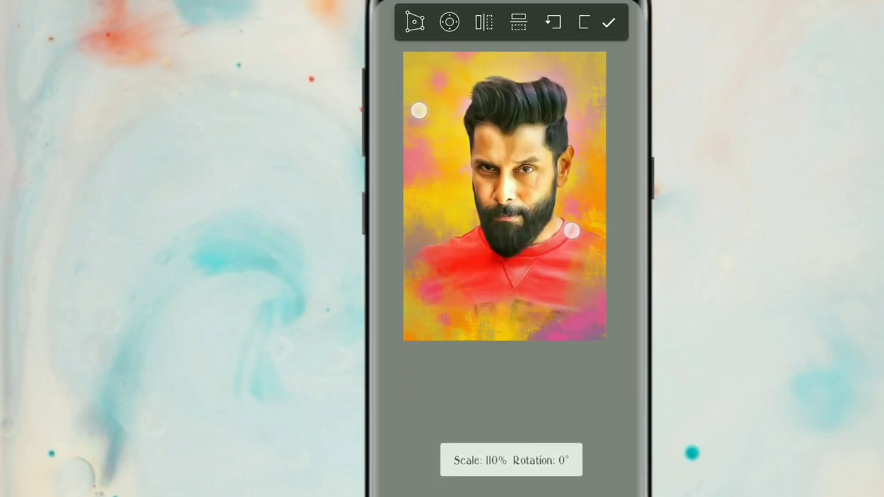
pyautogui.moveTo(575, 195); pyautogui.dragTo(569, 193)
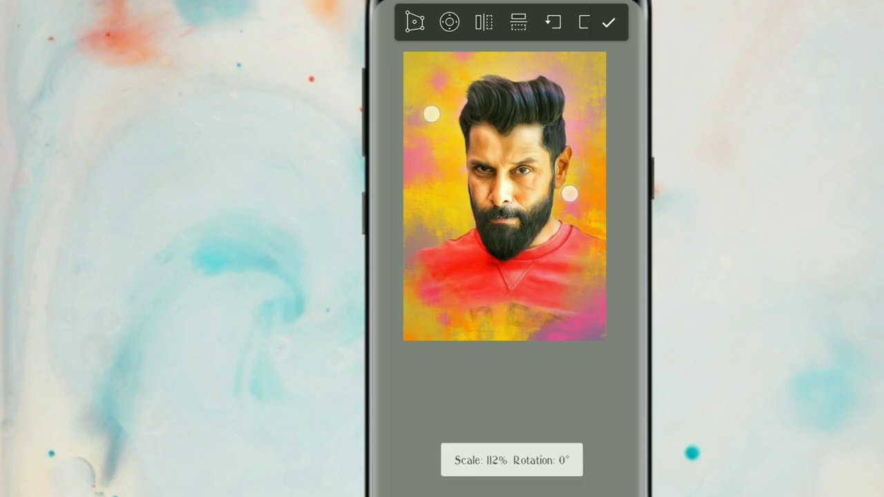
pyautogui.click(608, 23)
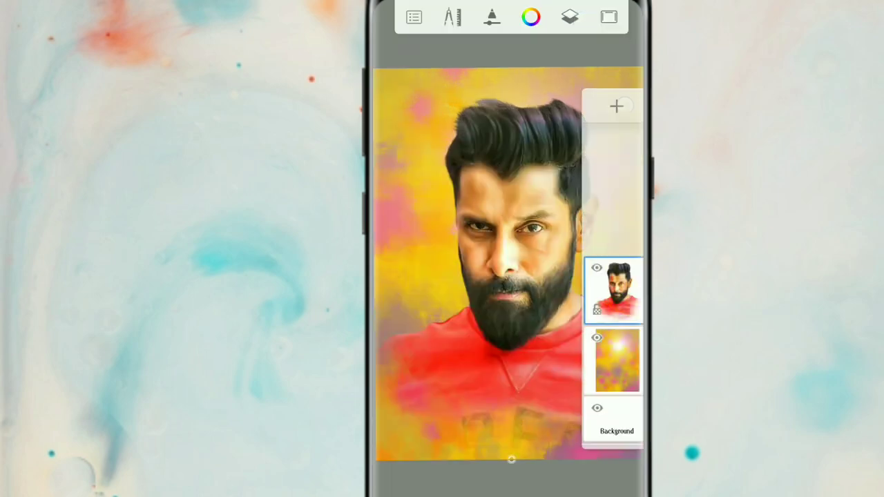
# Step: Bring up the Wash brush's settings from the brush puck
pyautogui.click(570, 17)
pyautogui.click(512, 459)
pyautogui.click(511, 387)
# Step: Keep the Marker brush type and lower flow to about 16% and wetness to 28%
pyautogui.click(608, 152)
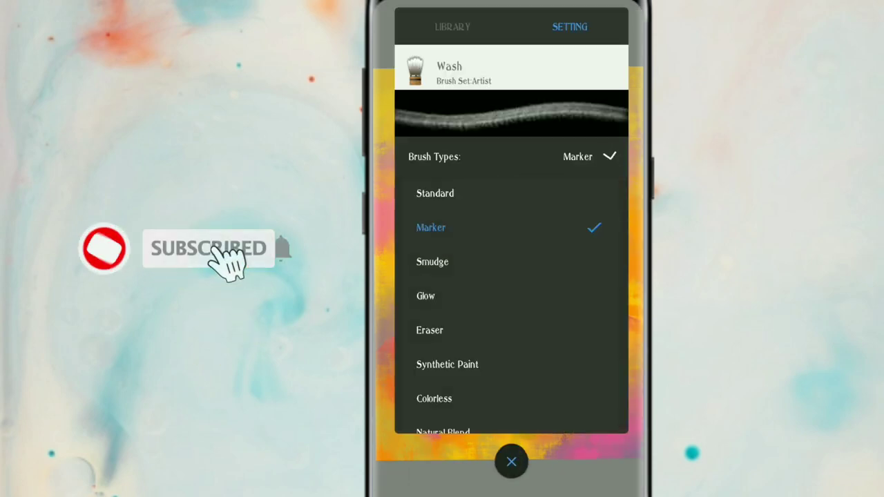
pyautogui.click(609, 156)
pyautogui.click(511, 462)
pyautogui.click(509, 385)
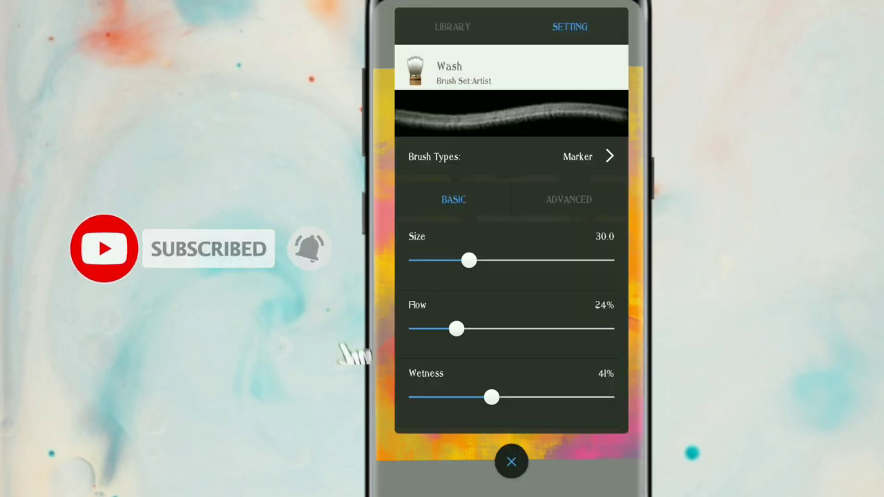
pyautogui.moveTo(456, 340); pyautogui.dragTo(440, 349)
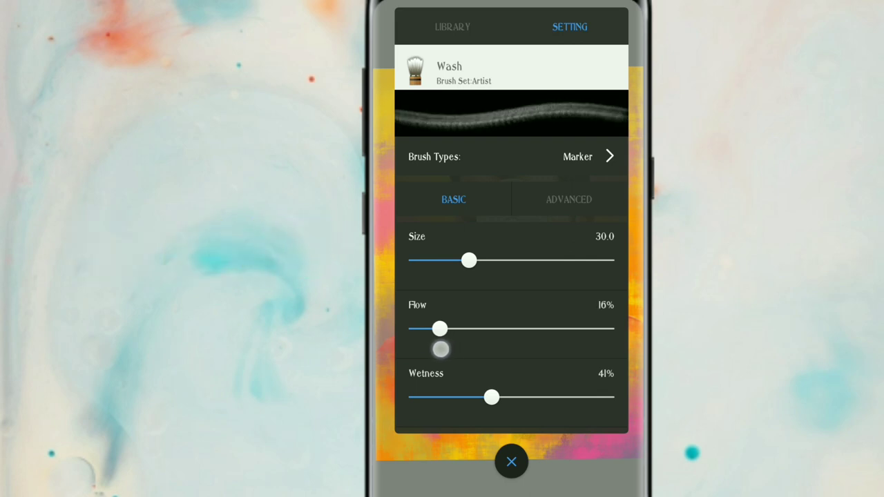
pyautogui.moveTo(490, 404); pyautogui.dragTo(461, 410)
pyautogui.click(511, 462)
# Step: Set the paint colour to magenta: hue 320, saturation 55, lightness 49
pyautogui.click(509, 384)
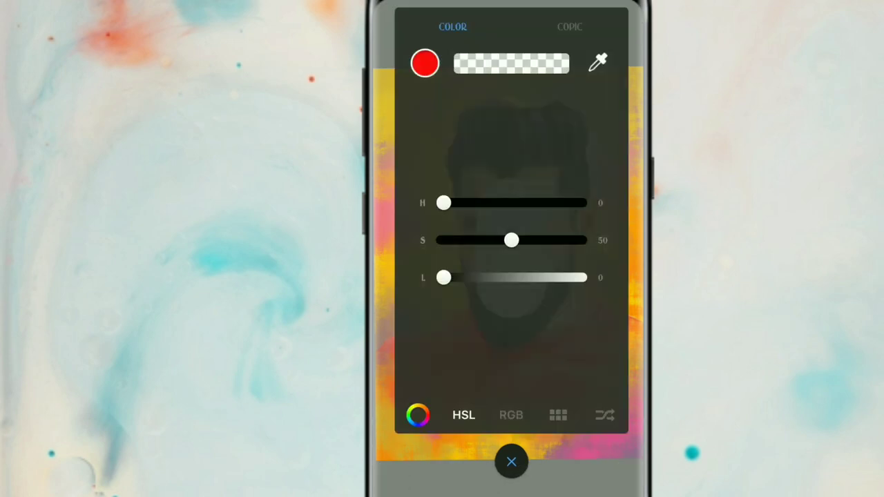
pyautogui.moveTo(442, 278)
pyautogui.mouseDown()
pyautogui.moveTo(523, 322)
pyautogui.moveTo(512, 334)
pyautogui.mouseUp()
pyautogui.moveTo(444, 203); pyautogui.dragTo(602, 244)
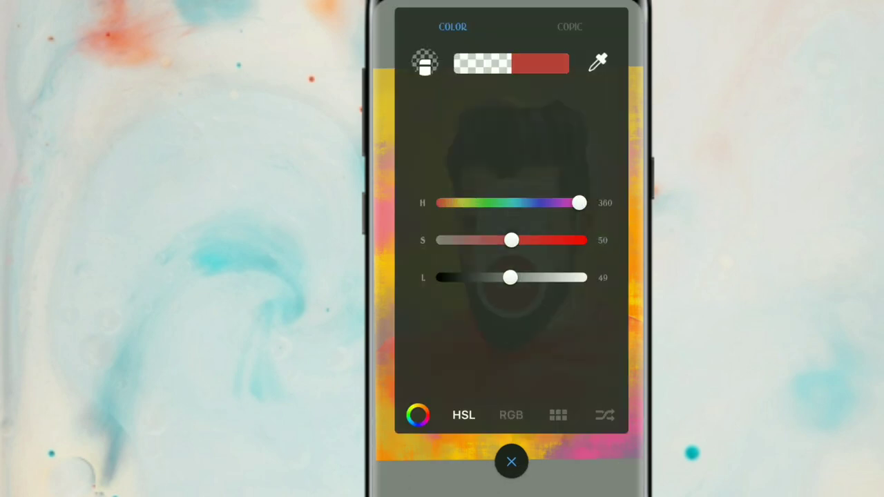
pyautogui.moveTo(579, 203); pyautogui.dragTo(561, 221)
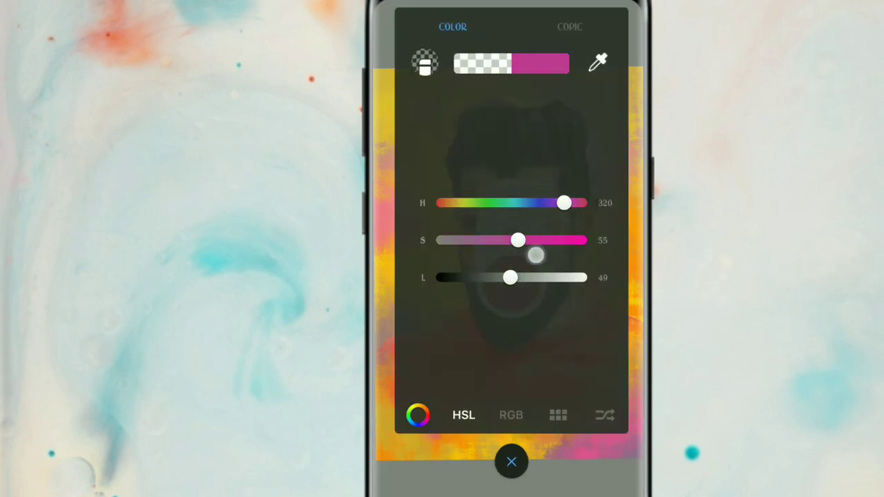
pyautogui.moveTo(536, 256); pyautogui.dragTo(563, 271)
pyautogui.click(512, 461)
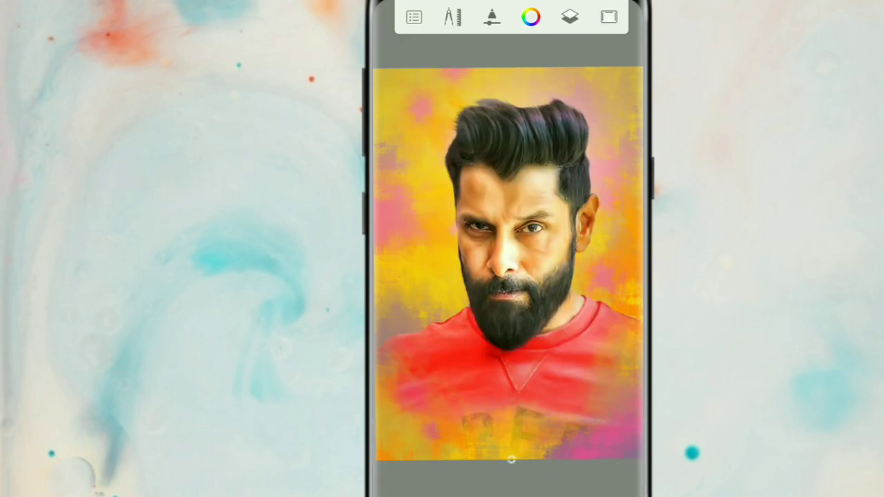
# Step: Tilt and zoom the canvas onto the beard and brush magenta highlights into it
pyautogui.moveTo(407, 178)
pyautogui.mouseDown()
pyautogui.moveTo(445, 168)
pyautogui.moveTo(600, 264)
pyautogui.mouseUp()
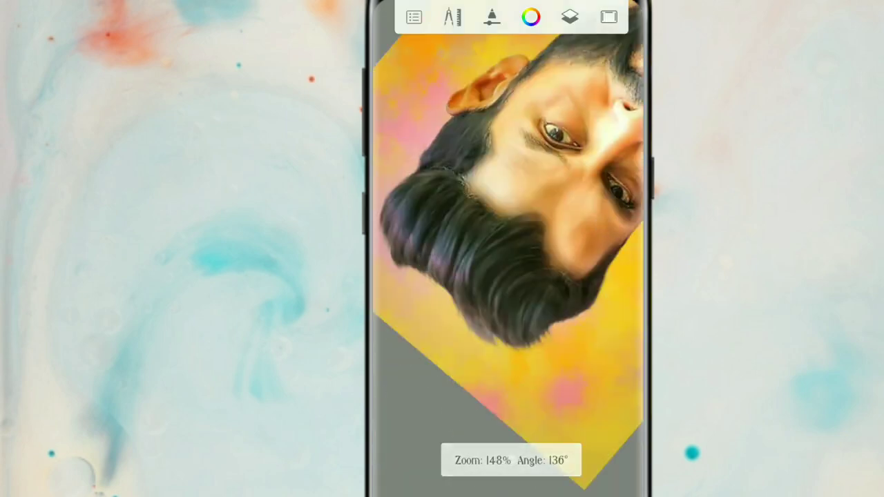
pyautogui.click(512, 459)
pyautogui.moveTo(514, 207); pyautogui.dragTo(547, 221)
pyautogui.moveTo(415, 186)
pyautogui.mouseDown()
pyautogui.moveTo(392, 190)
pyautogui.moveTo(487, 182)
pyautogui.mouseUp()
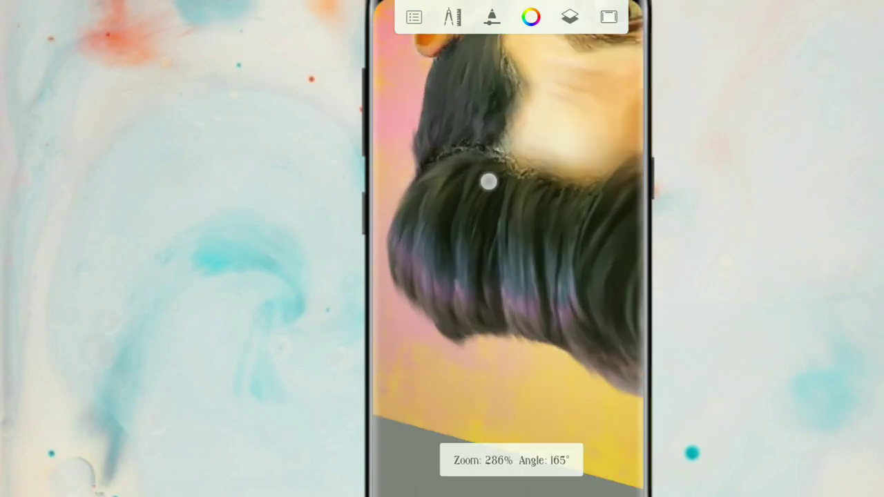
# Step: Zoom closely onto the eye and cheek to inspect the highlights
pyautogui.moveTo(536, 323); pyautogui.dragTo(543, 262)
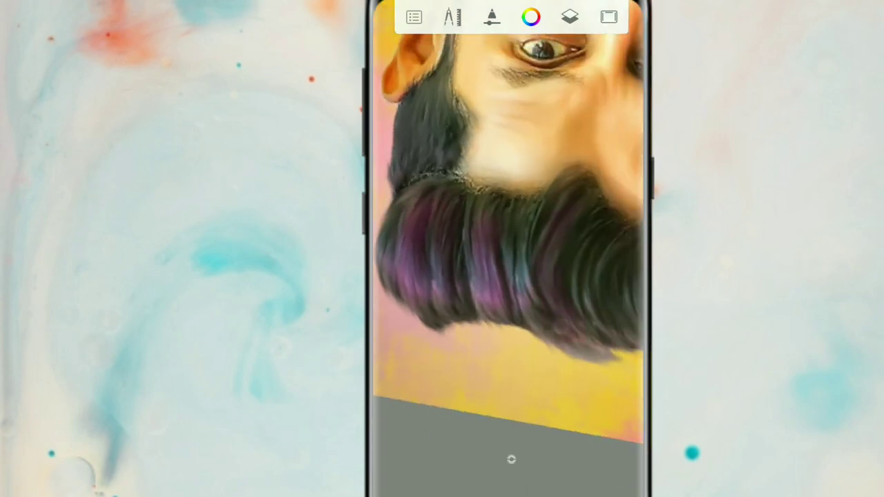
pyautogui.moveTo(597, 318)
pyautogui.mouseDown()
pyautogui.moveTo(579, 252)
pyautogui.moveTo(556, 256)
pyautogui.moveTo(540, 320)
pyautogui.moveTo(584, 313)
pyautogui.mouseUp()
pyautogui.scroll(-2, 506, 253)
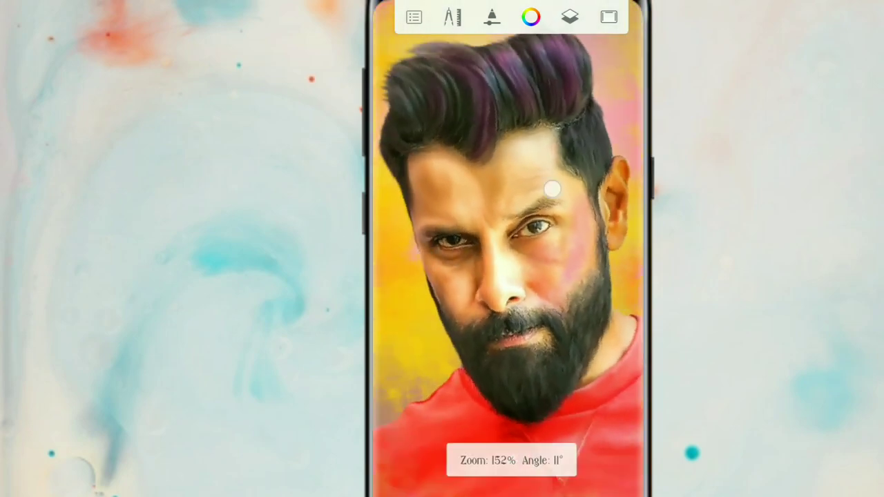
pyautogui.scroll(5, 490, 248)
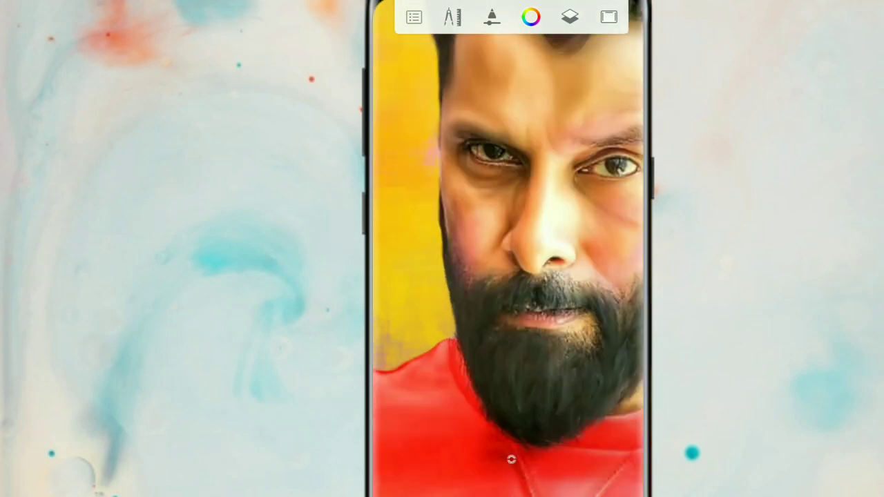
pyautogui.scroll(-4, 511, 248)
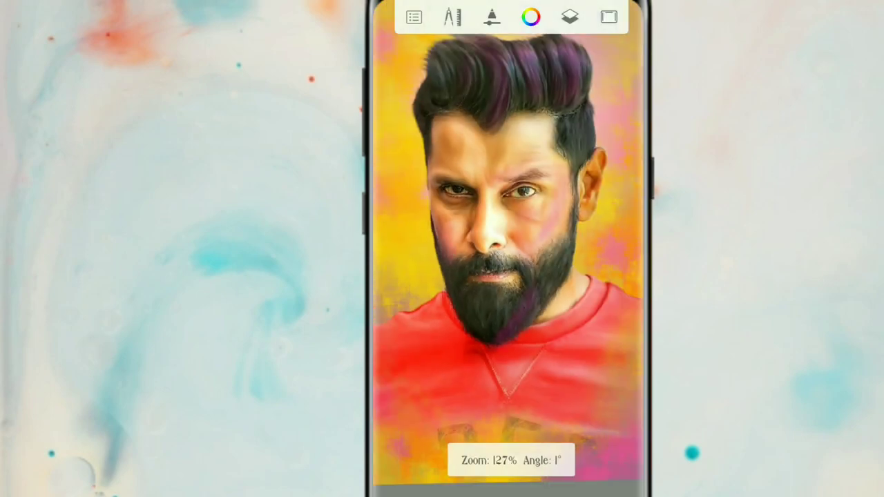
pyautogui.scroll(4, 484, 247)
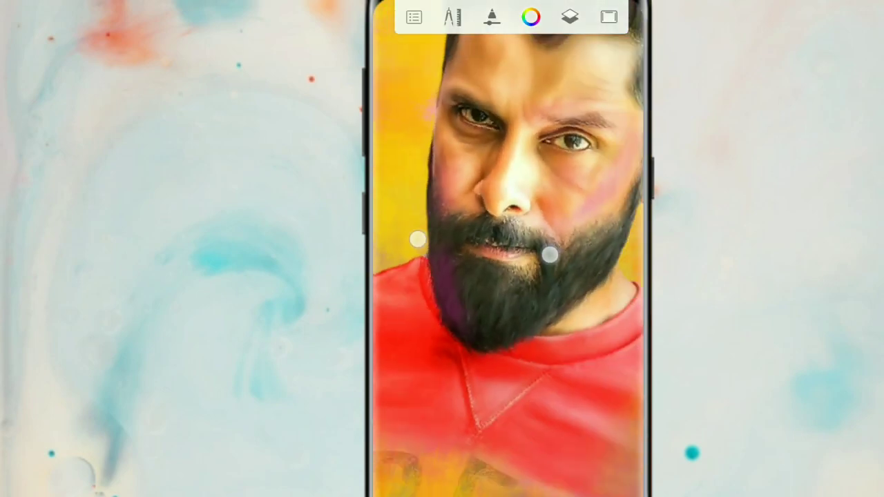
pyautogui.scroll(-4, 483, 247)
pyautogui.scroll(2, 484, 248)
# Step: Fine-tune the paint colour's lightness to 53
pyautogui.click(531, 17)
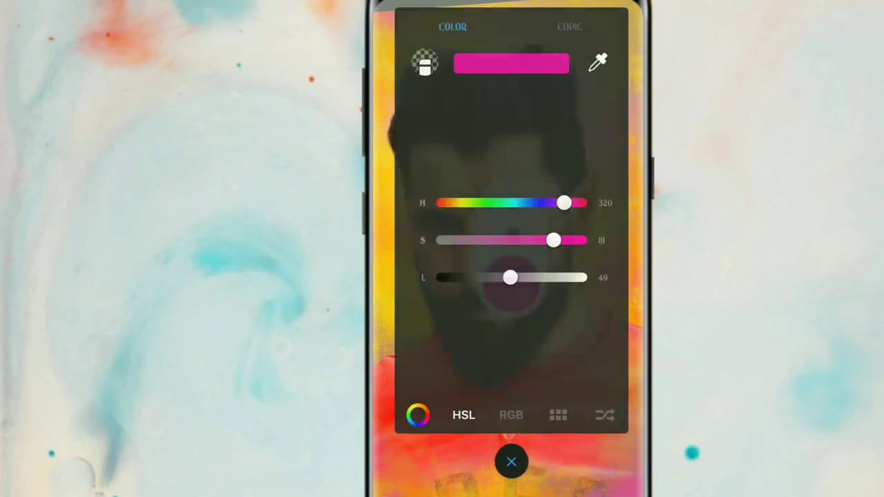
pyautogui.moveTo(455, 352)
pyautogui.mouseDown()
pyautogui.moveTo(393, 352)
pyautogui.moveTo(503, 345)
pyautogui.moveTo(517, 356)
pyautogui.mouseUp()
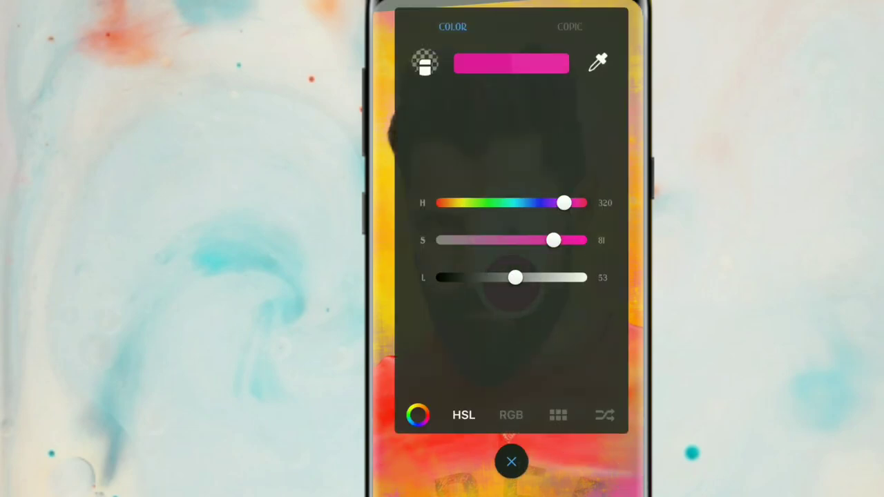
pyautogui.click(387, 265)
# Step: Zoom onto the forehead, paint a stronger red blush across it, and zoom back out
pyautogui.scroll(2, 470, 237)
pyautogui.scroll(4, 470, 237)
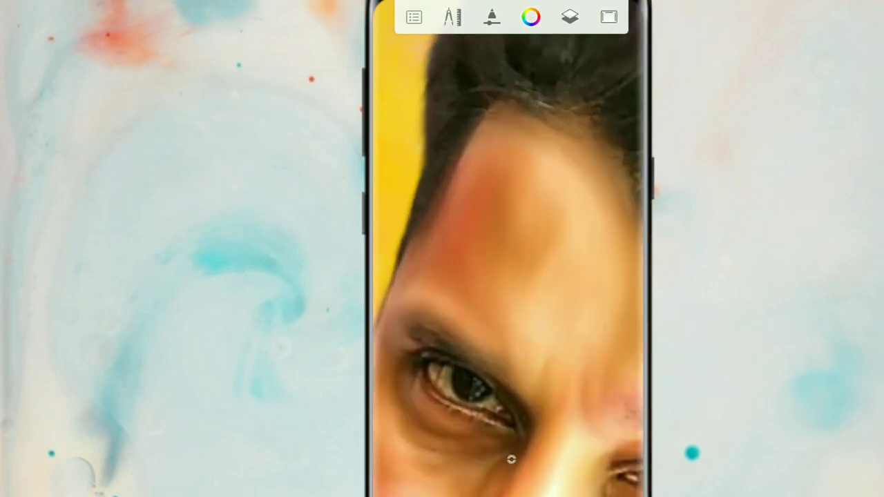
pyautogui.scroll(2, 521, 242)
pyautogui.moveTo(536, 172); pyautogui.dragTo(530, 333)
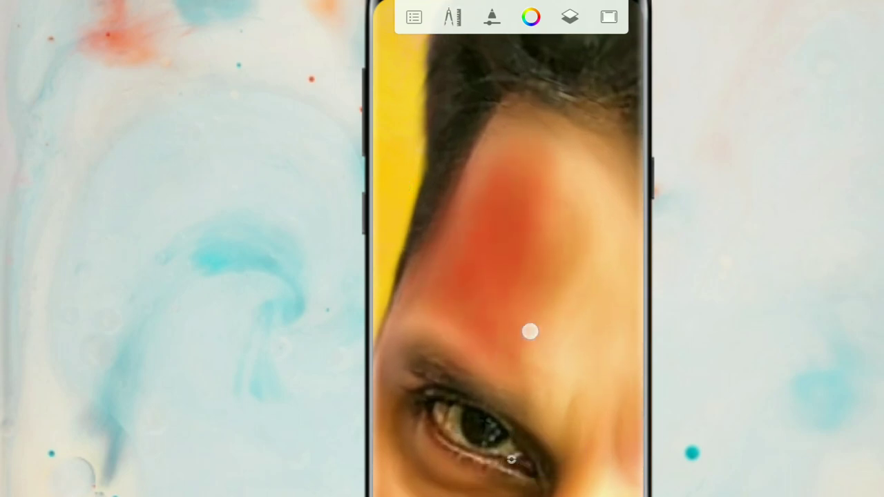
pyautogui.scroll(-1, 465, 209)
pyautogui.scroll(-3, 465, 210)
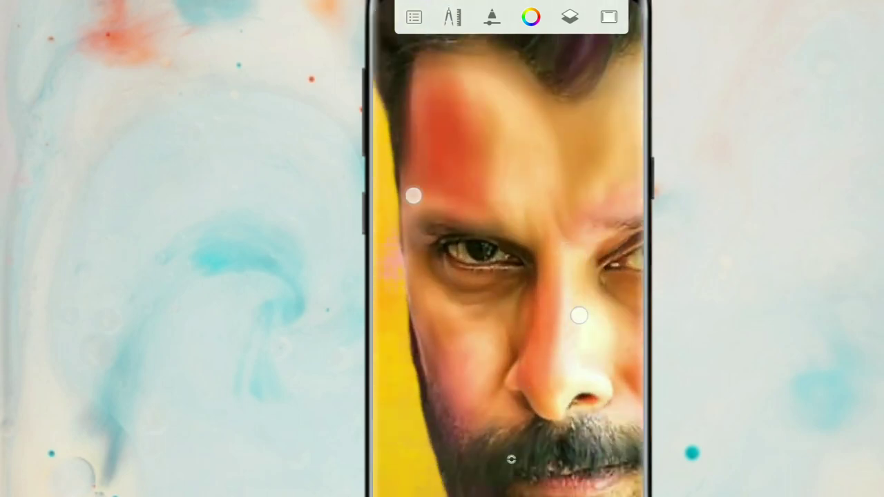
pyautogui.scroll(-2, 413, 196)
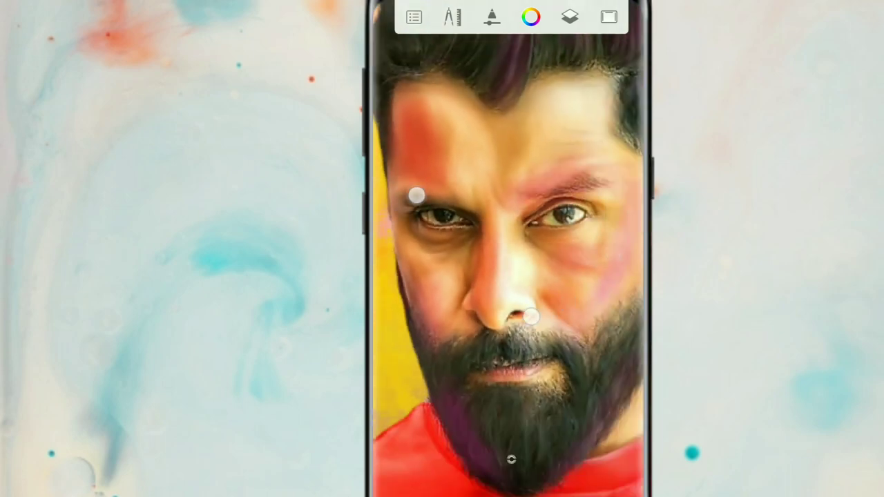
pyautogui.scroll(2, 415, 194)
pyautogui.scroll(-2, 467, 277)
pyautogui.scroll(-2, 497, 231)
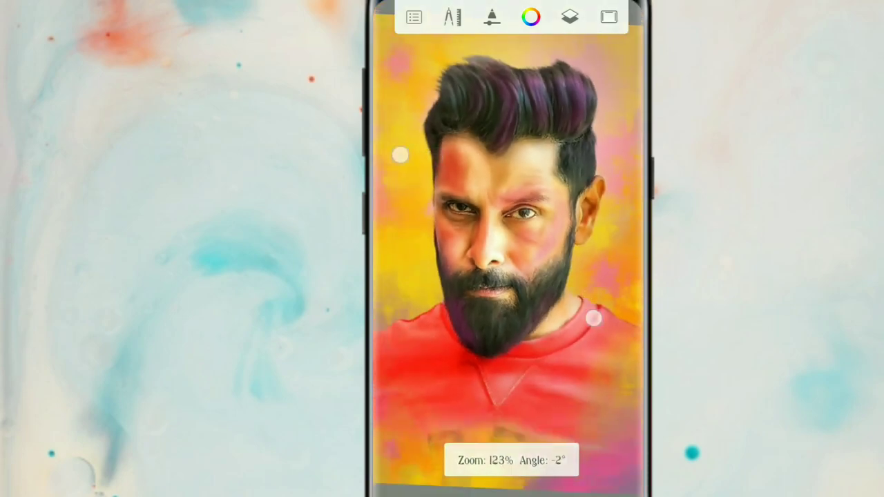
pyautogui.scroll(-1, 498, 231)
pyautogui.click(570, 16)
# Step: Set the top layer's blending to Overlay and its opacity to about 45%
pyautogui.click(613, 220)
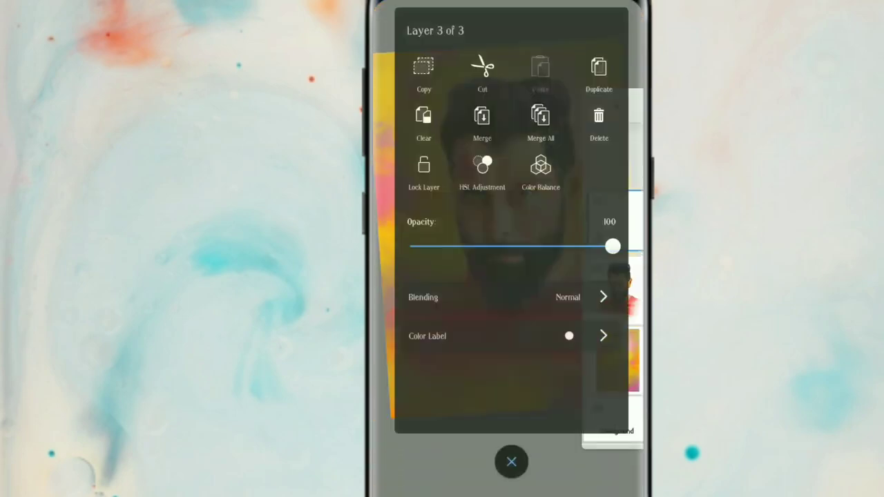
pyautogui.click(553, 296)
pyautogui.moveTo(543, 353); pyautogui.dragTo(543, 270)
pyautogui.click(508, 359)
pyautogui.click(403, 171)
pyautogui.scroll(1, 484, 249)
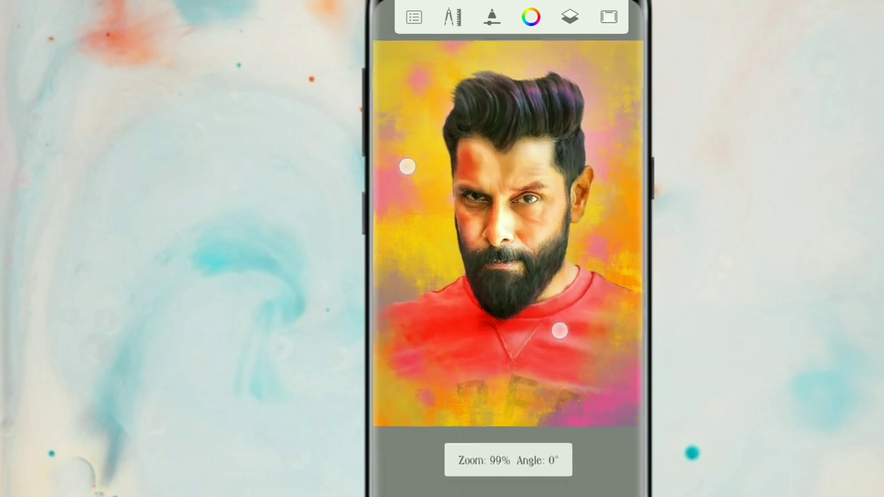
pyautogui.scroll(-1, 483, 248)
pyautogui.click(570, 16)
pyautogui.click(590, 249)
pyautogui.moveTo(590, 249)
pyautogui.mouseDown()
pyautogui.moveTo(489, 341)
pyautogui.moveTo(504, 357)
pyautogui.moveTo(551, 365)
pyautogui.mouseUp()
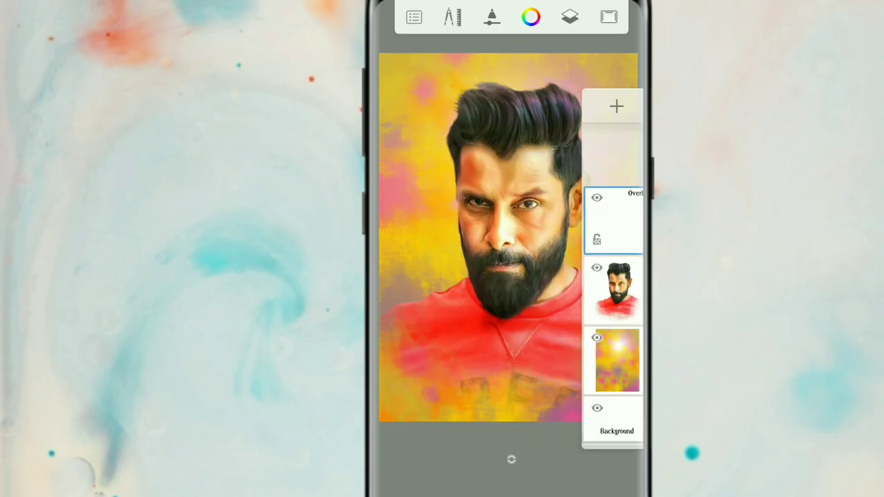
# Step: Erase part of the top layer with the Eraser, then save the painting to the Gallery
pyautogui.click(459, 407)
pyautogui.scroll(3, 512, 249)
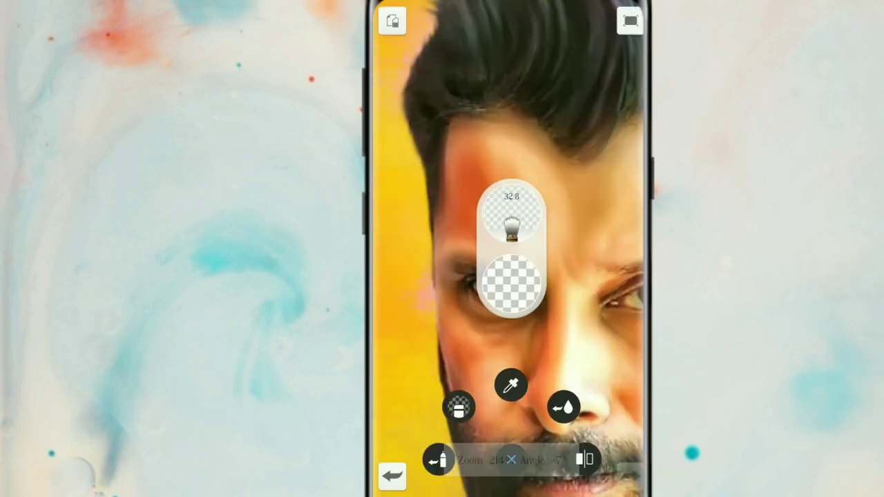
pyautogui.moveTo(628, 233); pyautogui.dragTo(479, 229)
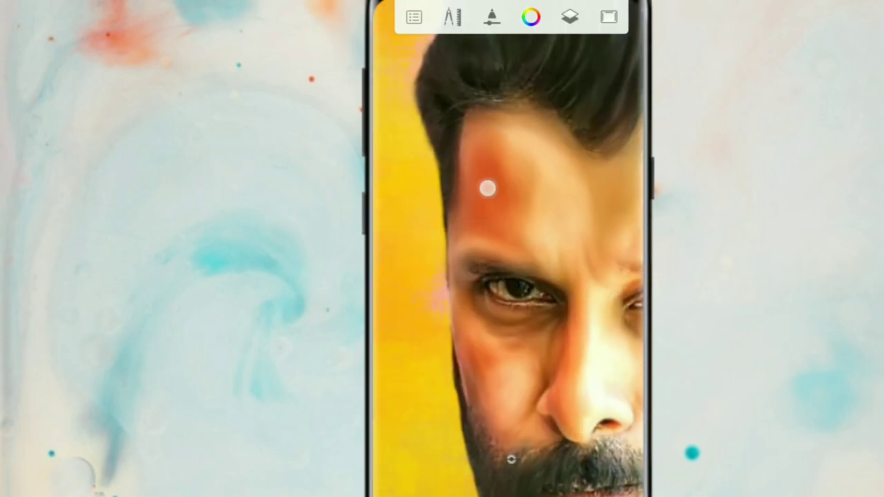
pyautogui.scroll(-3, 511, 256)
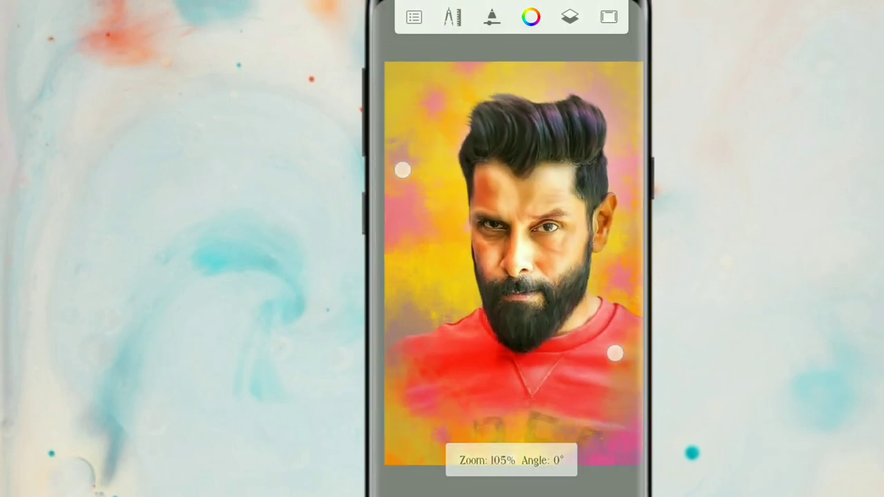
pyautogui.scroll(-1, 511, 256)
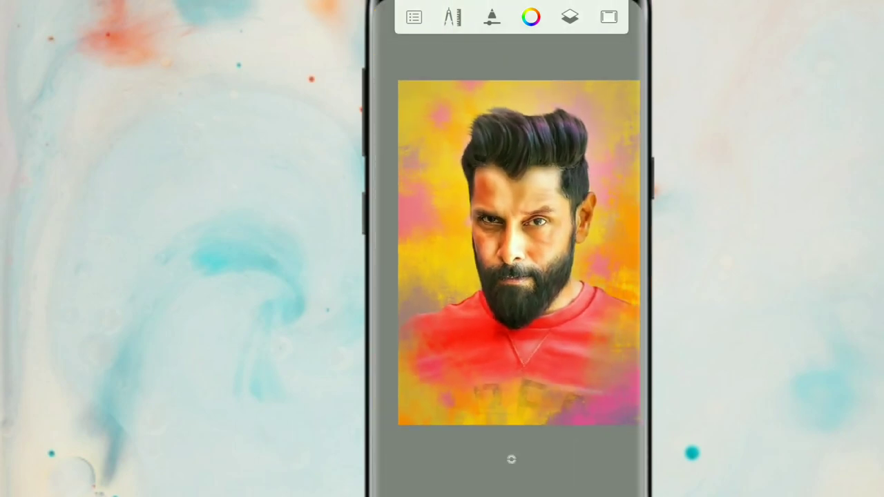
pyautogui.click(414, 17)
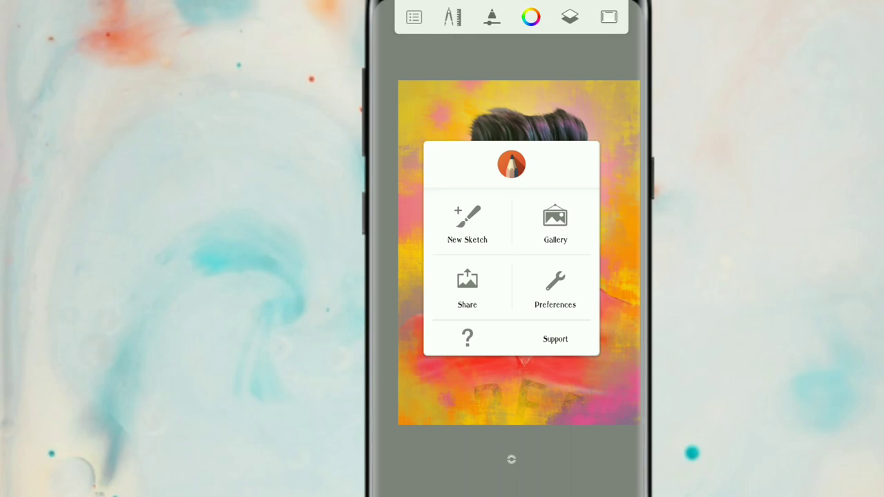
pyautogui.click(556, 225)
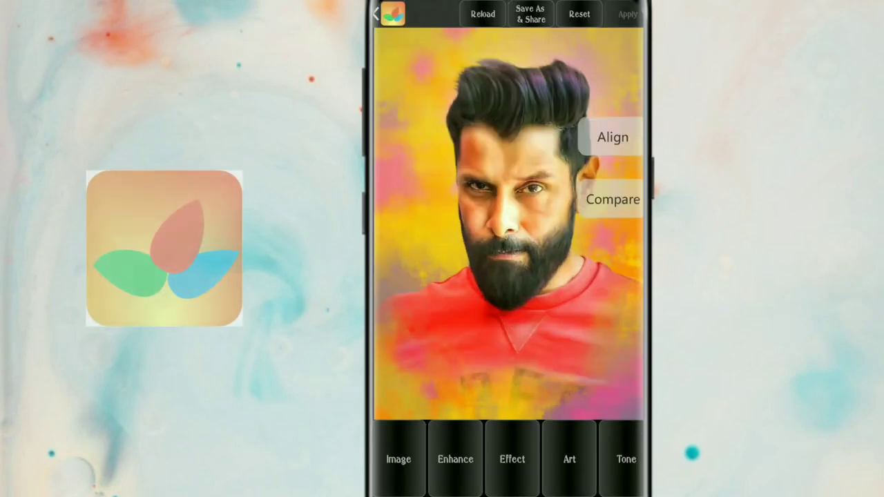
# Step: Apply the Fancy effect at reduced intensity and zoom in to check the eye and beard
pyautogui.click(513, 459)
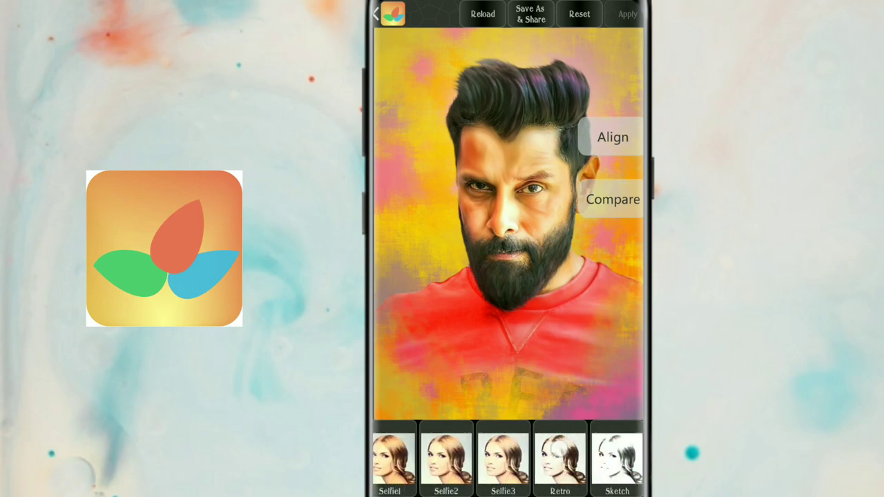
pyautogui.click(543, 460)
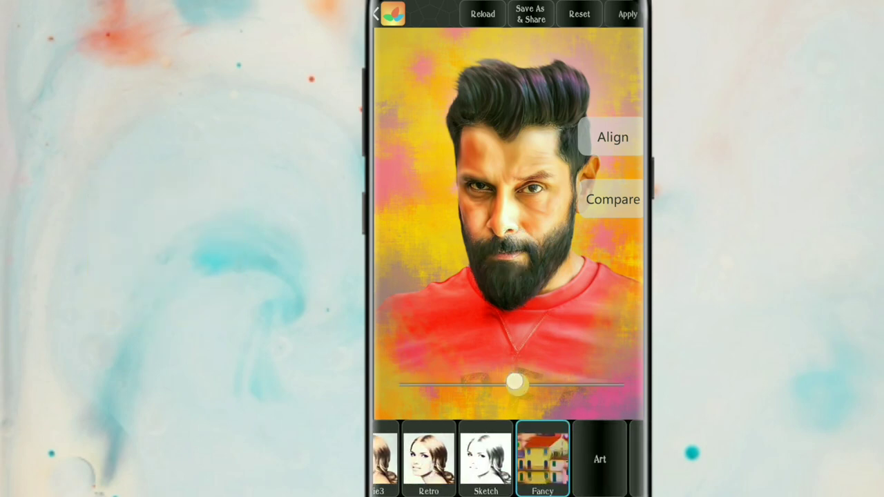
pyautogui.moveTo(515, 383); pyautogui.dragTo(467, 385)
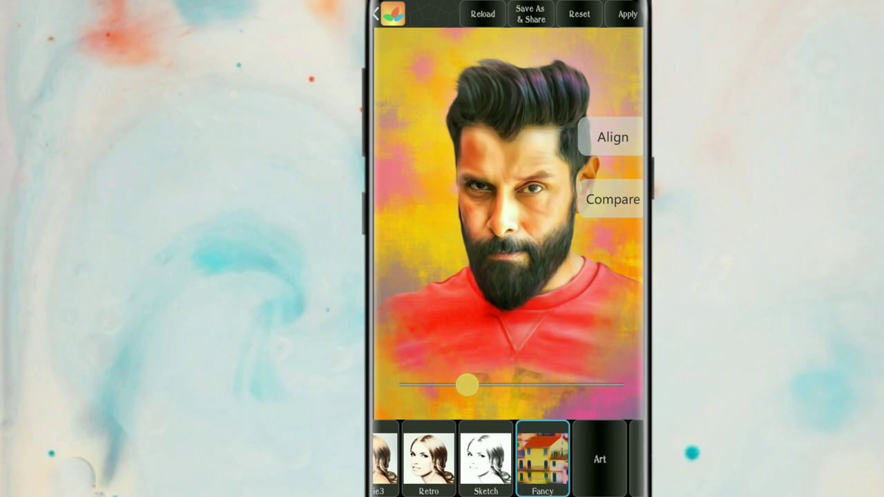
pyautogui.scroll(5, 533, 164)
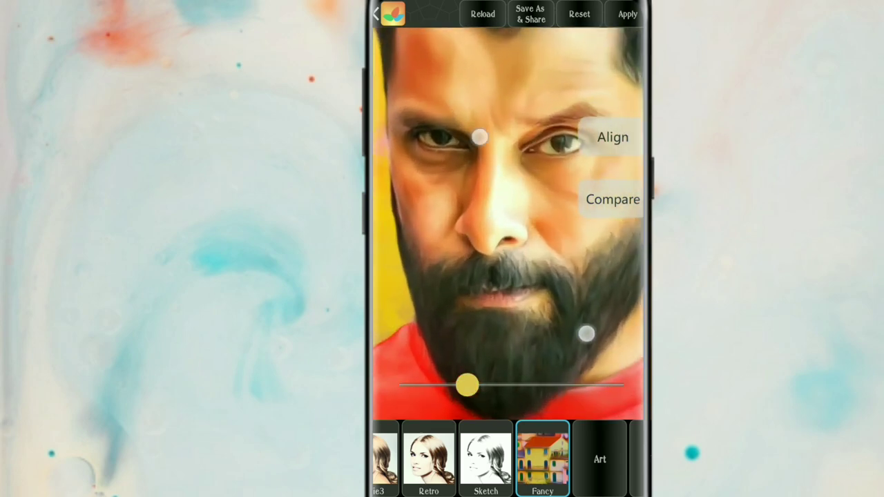
pyautogui.moveTo(525, 373); pyautogui.dragTo(504, 283)
pyautogui.moveTo(484, 207); pyautogui.dragTo(511, 290)
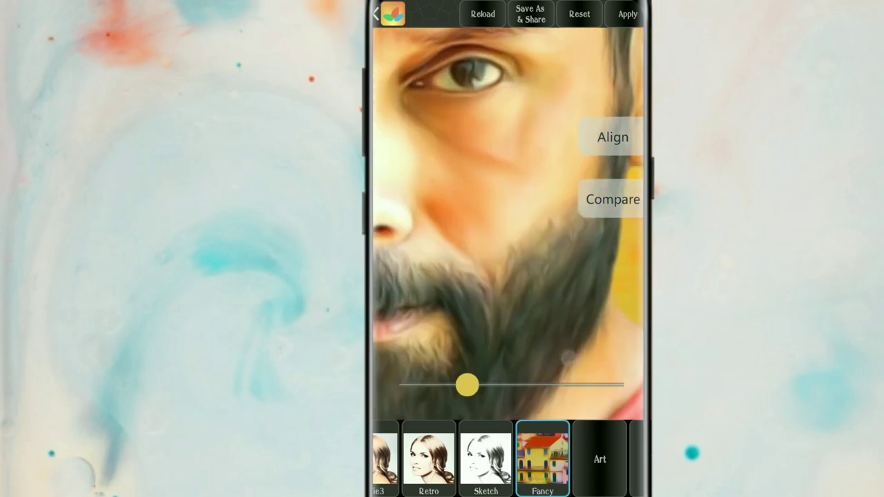
pyautogui.moveTo(467, 385)
pyautogui.mouseDown()
pyautogui.moveTo(482, 385)
pyautogui.moveTo(431, 384)
pyautogui.moveTo(444, 385)
pyautogui.mouseUp()
pyautogui.moveTo(585, 330)
pyautogui.mouseDown()
pyautogui.moveTo(528, 197)
pyautogui.moveTo(557, 338)
pyautogui.moveTo(513, 191)
pyautogui.moveTo(557, 278)
pyautogui.moveTo(580, 254)
pyautogui.mouseUp()
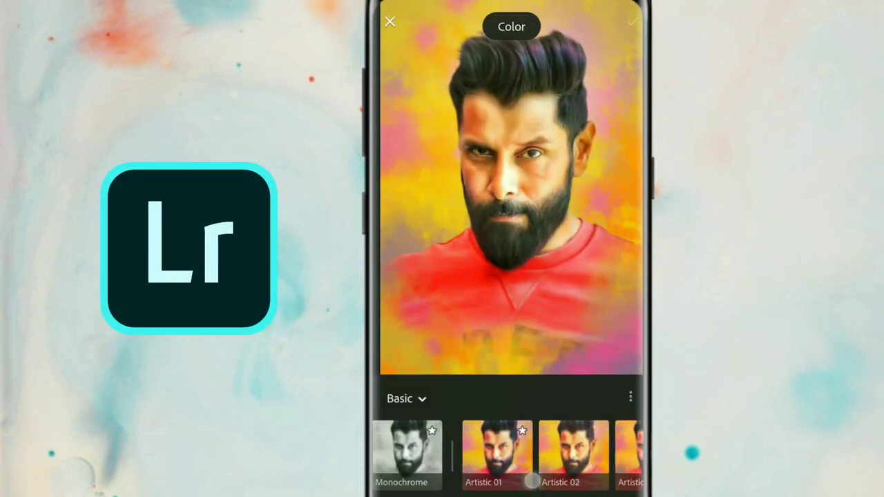
# Step: Browse the Artistic profiles, apply Artistic 06 at amount 99, and compare with the original
pyautogui.moveTo(530, 481); pyautogui.dragTo(373, 482)
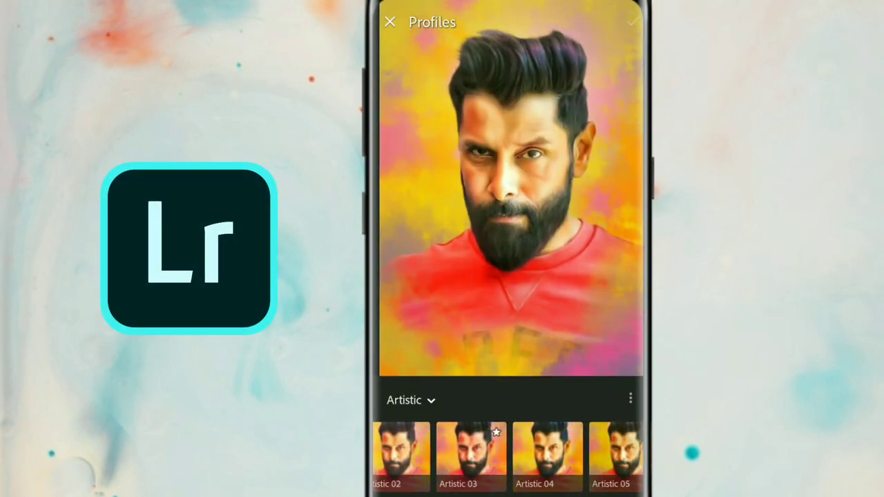
pyautogui.moveTo(581, 456); pyautogui.dragTo(380, 456)
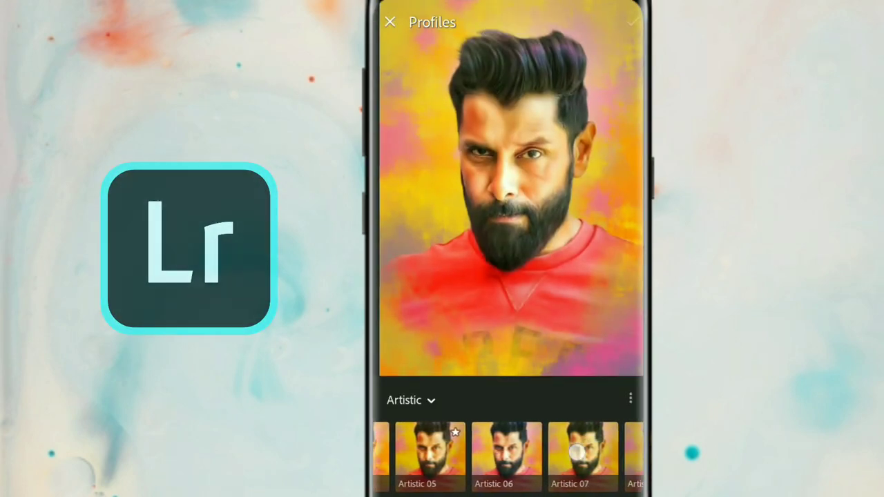
pyautogui.moveTo(553, 456); pyautogui.dragTo(455, 456)
pyautogui.click(556, 456)
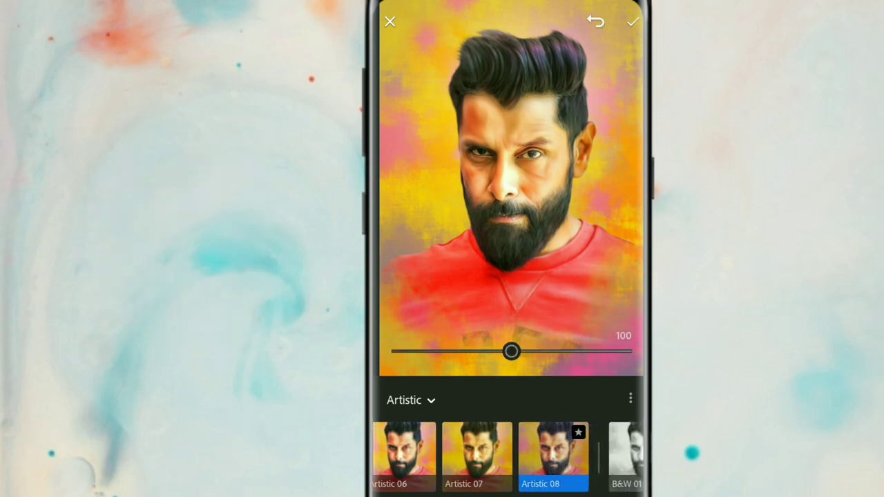
pyautogui.click(404, 452)
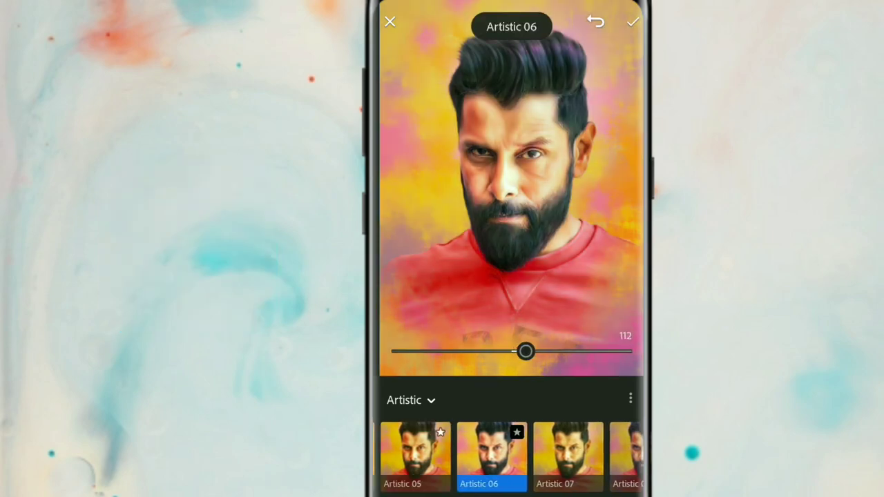
pyautogui.moveTo(526, 352)
pyautogui.mouseDown()
pyautogui.moveTo(507, 361)
pyautogui.moveTo(512, 353)
pyautogui.mouseUp()
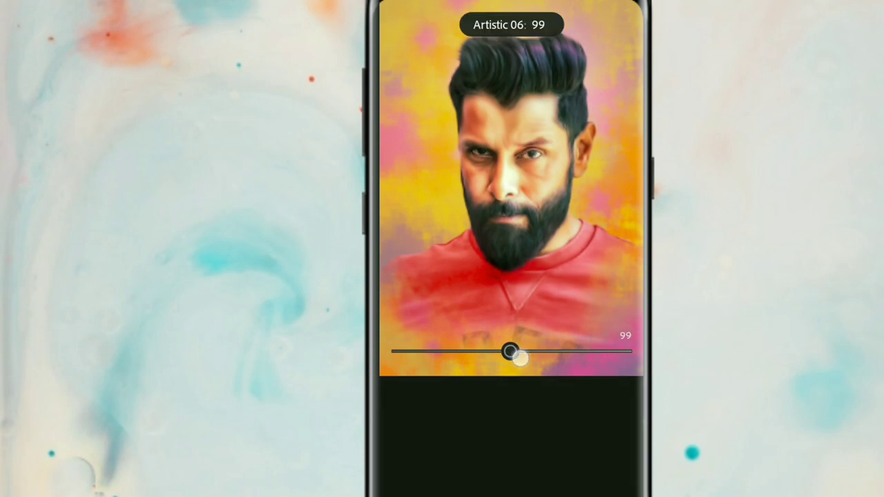
pyautogui.click(633, 23)
pyautogui.click(606, 297)
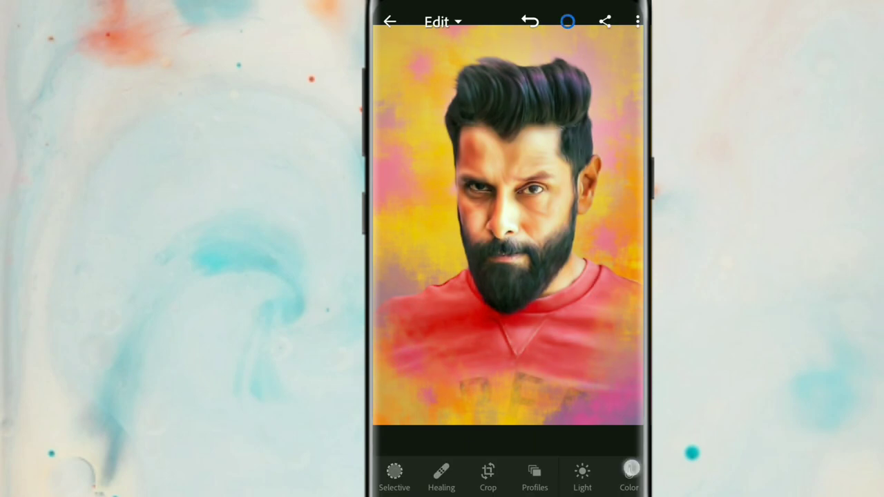
# Step: Set temperature -7, tint 8, saturation 15 and vibrance 11
pyautogui.click(629, 475)
pyautogui.moveTo(516, 383); pyautogui.dragTo(509, 385)
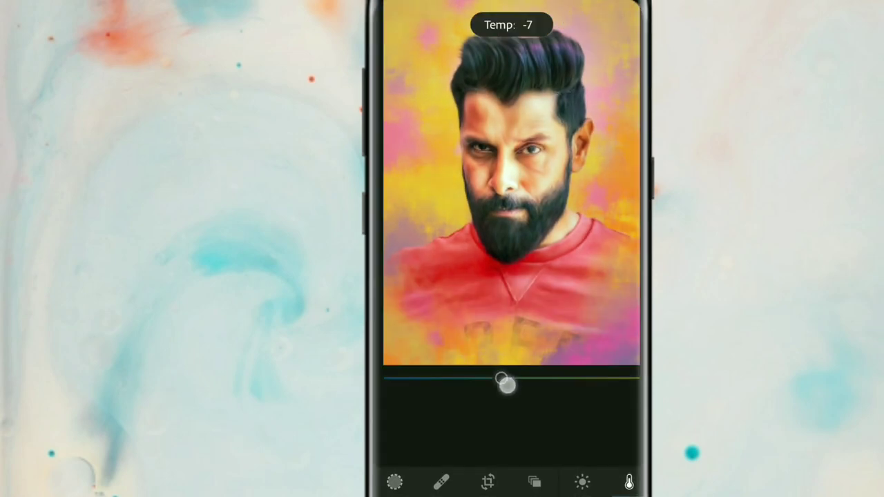
pyautogui.moveTo(511, 430); pyautogui.dragTo(534, 429)
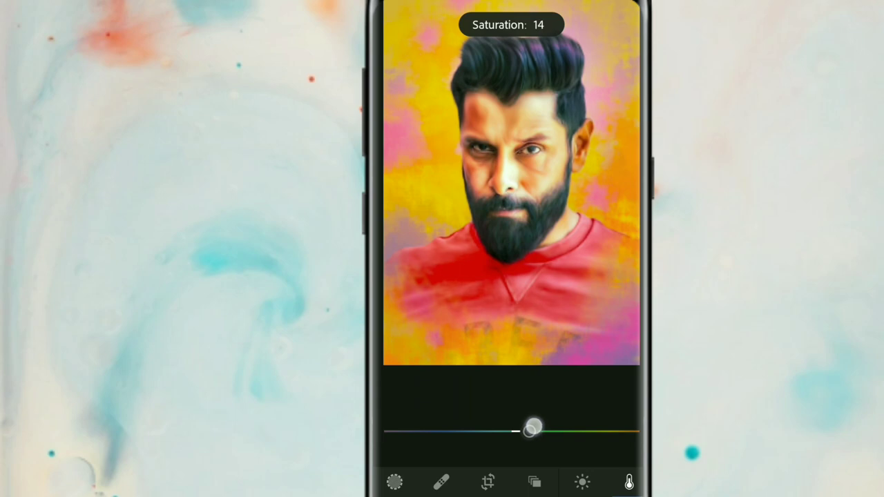
pyautogui.moveTo(535, 429); pyautogui.dragTo(531, 431)
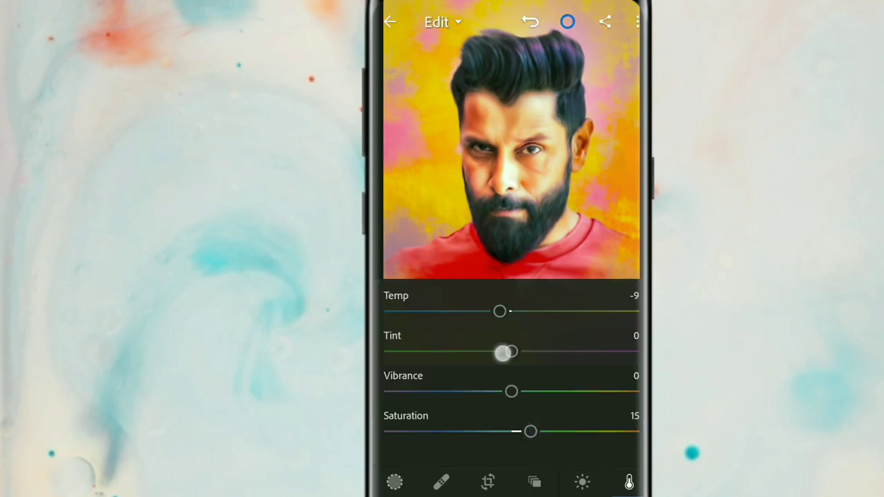
pyautogui.moveTo(502, 354); pyautogui.dragTo(518, 353)
pyautogui.moveTo(511, 393); pyautogui.dragTo(525, 391)
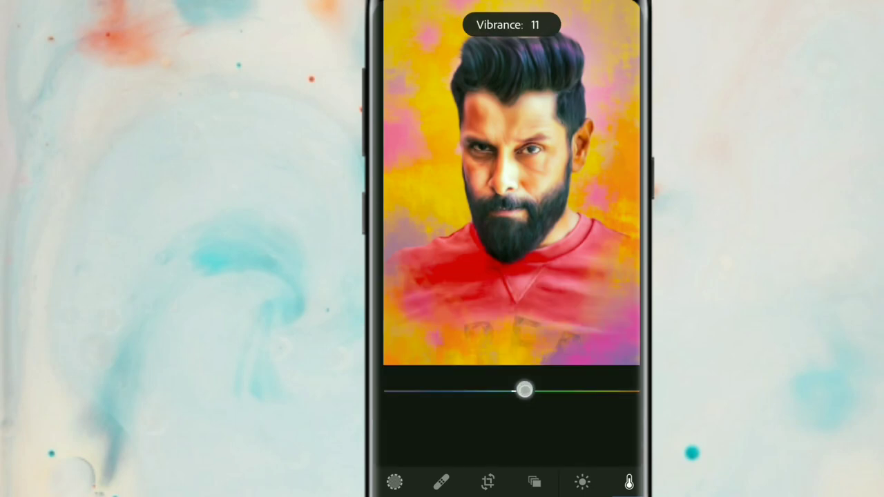
pyautogui.scroll(2, 573, 357)
# Step: In Color Mix, raise red saturation and luminance, orange saturation to about 8, and yellow to +7/+6
pyautogui.click(614, 302)
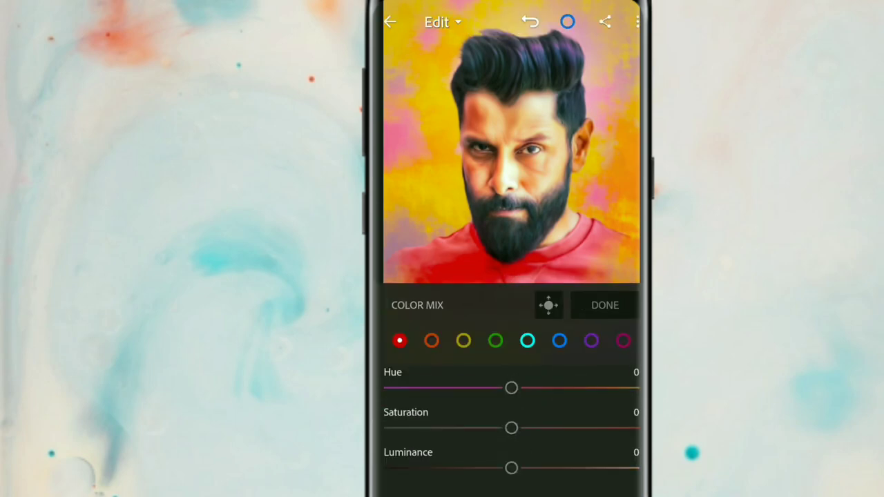
pyautogui.moveTo(511, 427); pyautogui.dragTo(519, 428)
pyautogui.moveTo(511, 468)
pyautogui.mouseDown()
pyautogui.moveTo(546, 464)
pyautogui.moveTo(517, 466)
pyautogui.mouseUp()
pyautogui.click(431, 340)
pyautogui.moveTo(523, 427); pyautogui.dragTo(523, 428)
pyautogui.click(464, 340)
pyautogui.moveTo(512, 468)
pyautogui.mouseDown()
pyautogui.moveTo(527, 468)
pyautogui.moveTo(520, 468)
pyautogui.mouseUp()
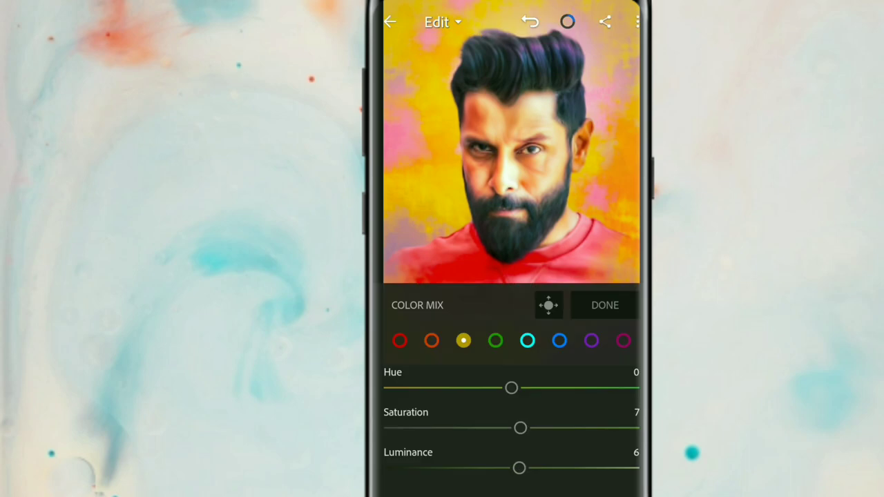
# Step: Desaturate blues to -12 with adjusted luminance, and set magenta saturation +3, luminance +8
pyautogui.click(496, 340)
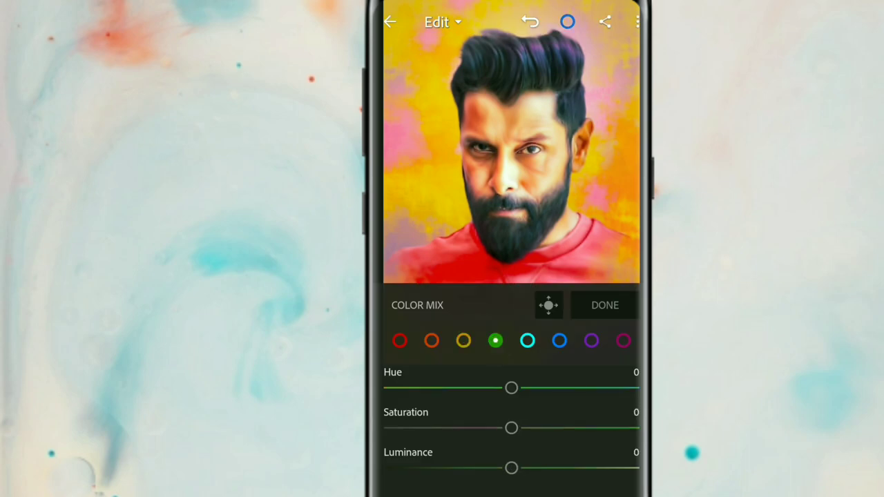
pyautogui.click(527, 340)
pyautogui.click(560, 340)
pyautogui.moveTo(511, 429); pyautogui.dragTo(499, 429)
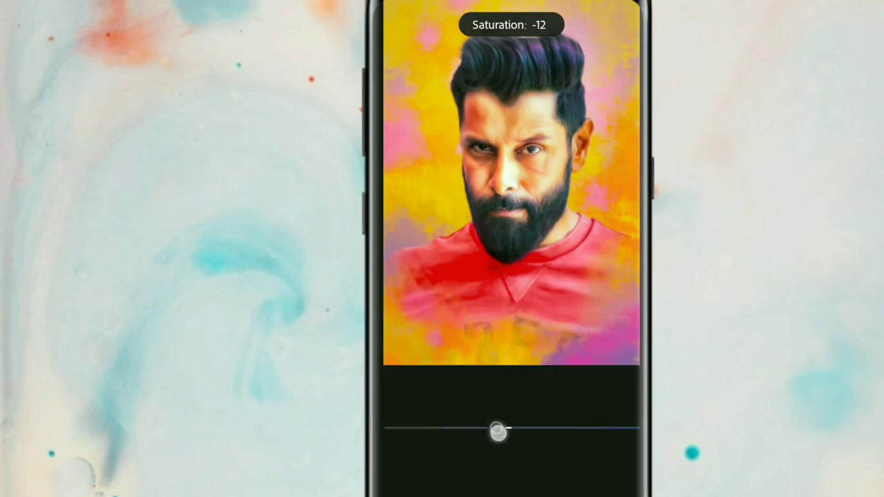
pyautogui.moveTo(511, 468); pyautogui.dragTo(525, 467)
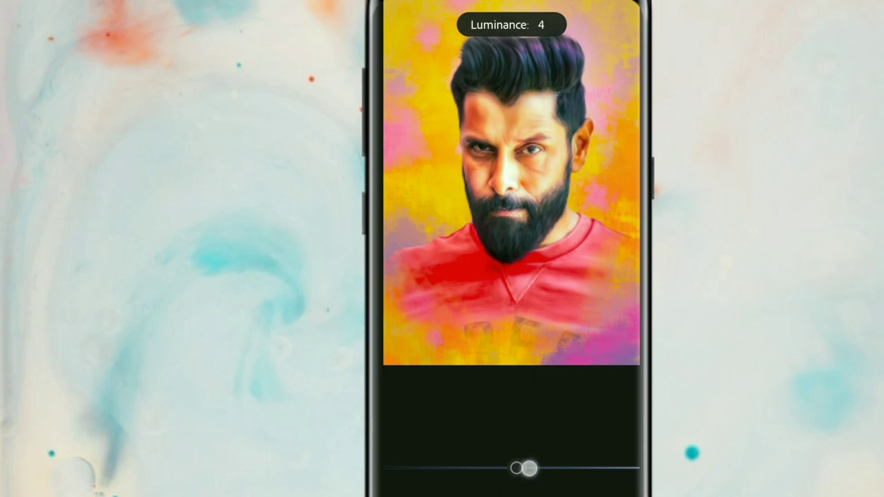
pyautogui.click(591, 340)
pyautogui.moveTo(511, 429); pyautogui.dragTo(521, 428)
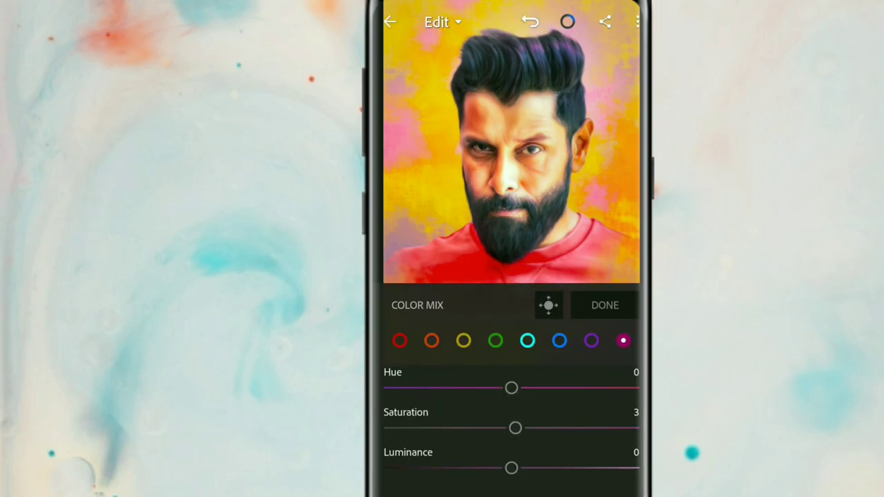
pyautogui.moveTo(511, 468); pyautogui.dragTo(534, 471)
pyautogui.click(613, 300)
# Step: Add a point to the red curve and pull the blue curve's midpoint slightly down
pyautogui.click(580, 483)
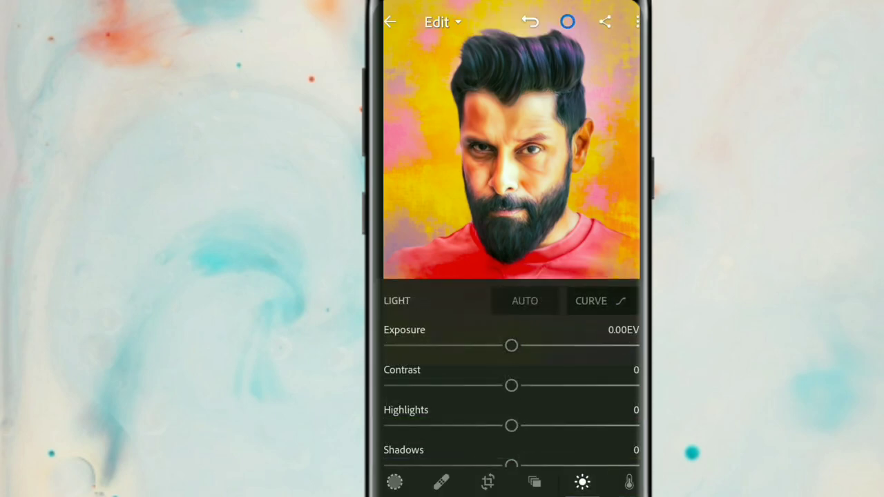
pyautogui.click(602, 300)
pyautogui.click(449, 463)
pyautogui.click(498, 255)
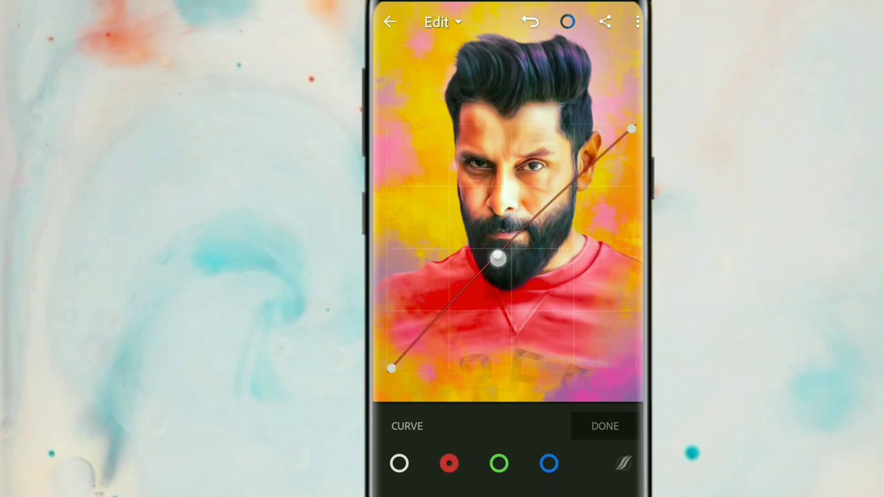
pyautogui.click(549, 465)
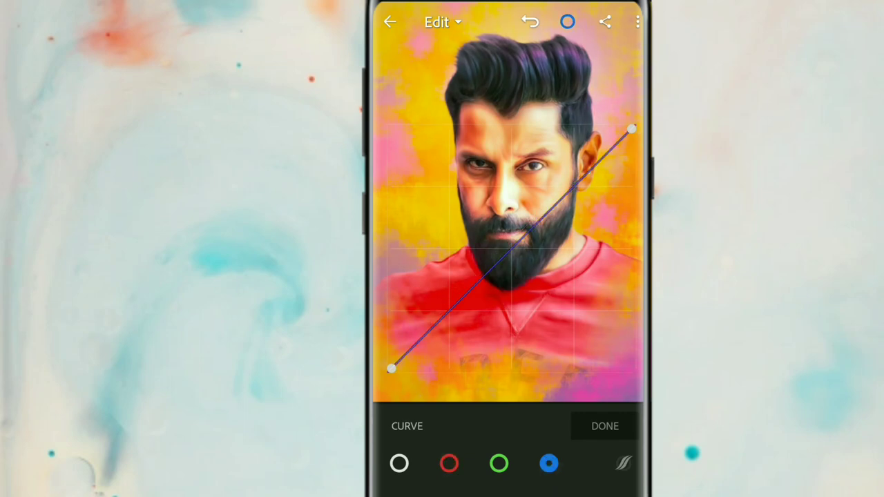
pyautogui.moveTo(507, 255); pyautogui.dragTo(504, 266)
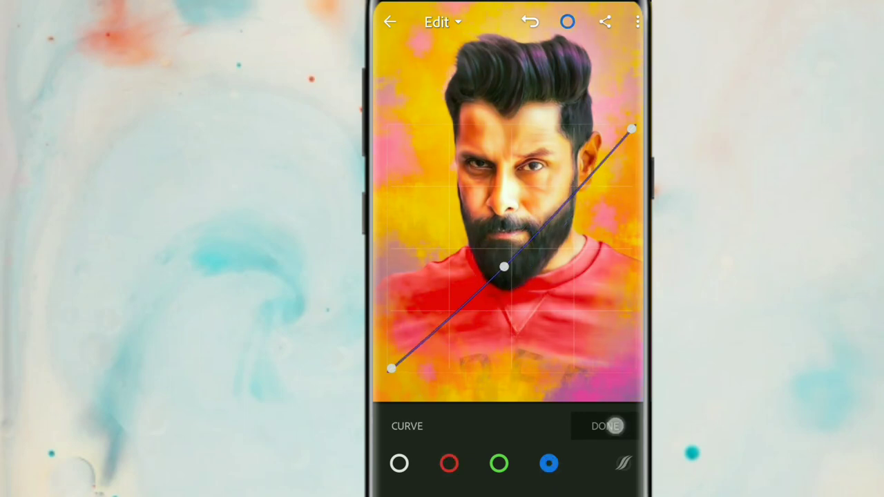
pyautogui.click(615, 426)
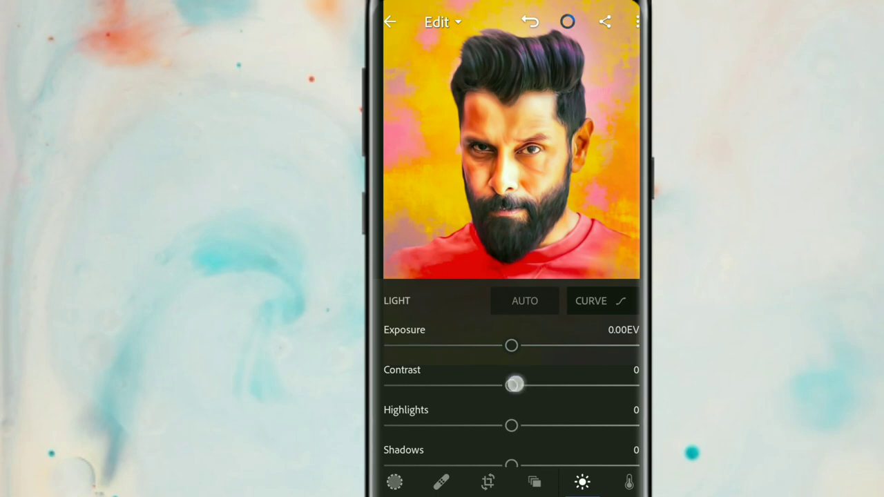
# Step: Set contrast 10, highlights 5, shadows 5, whites -11 and blacks 6
pyautogui.moveTo(514, 384); pyautogui.dragTo(526, 385)
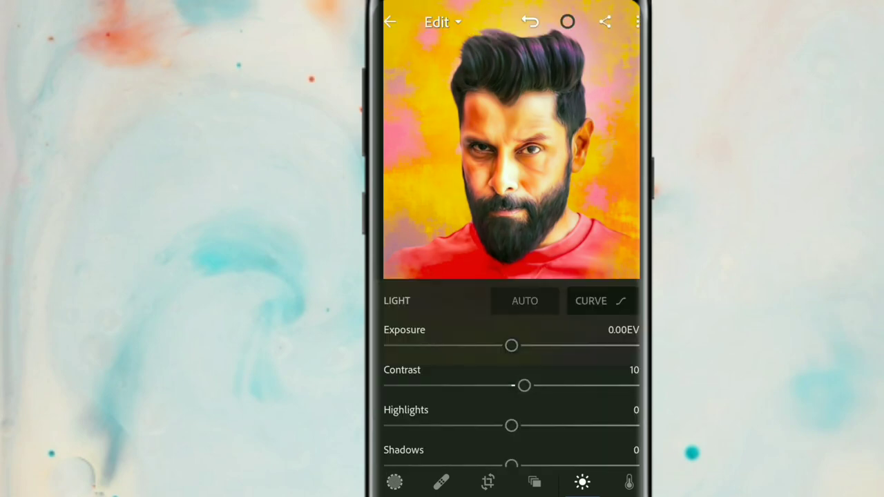
pyautogui.moveTo(512, 424); pyautogui.dragTo(523, 418)
pyautogui.moveTo(594, 384); pyautogui.dragTo(597, 341)
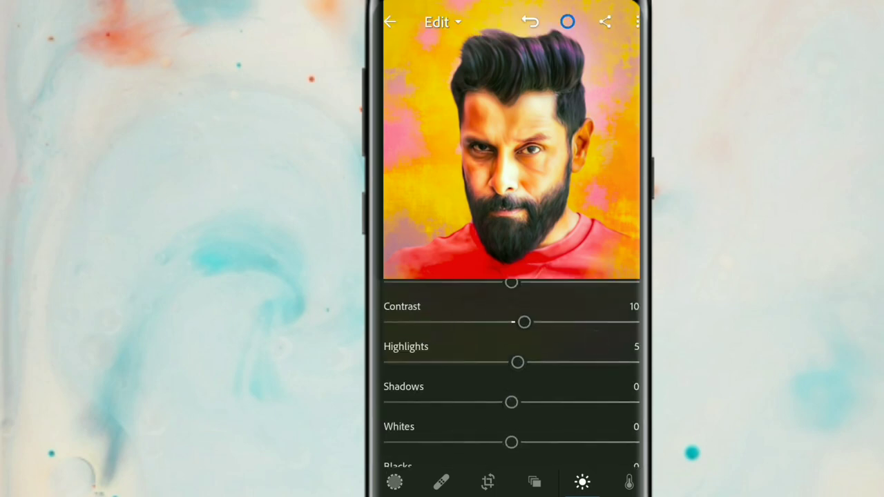
pyautogui.moveTo(511, 404)
pyautogui.mouseDown()
pyautogui.moveTo(525, 402)
pyautogui.moveTo(517, 401)
pyautogui.moveTo(602, 301)
pyautogui.moveTo(508, 392)
pyautogui.mouseUp()
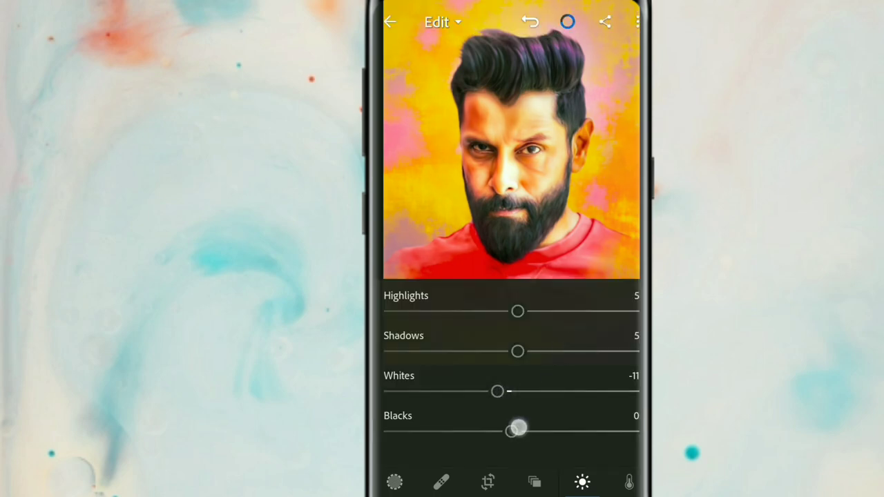
pyautogui.moveTo(518, 428); pyautogui.dragTo(526, 426)
pyautogui.moveTo(553, 482); pyautogui.dragTo(466, 481)
pyautogui.click(589, 481)
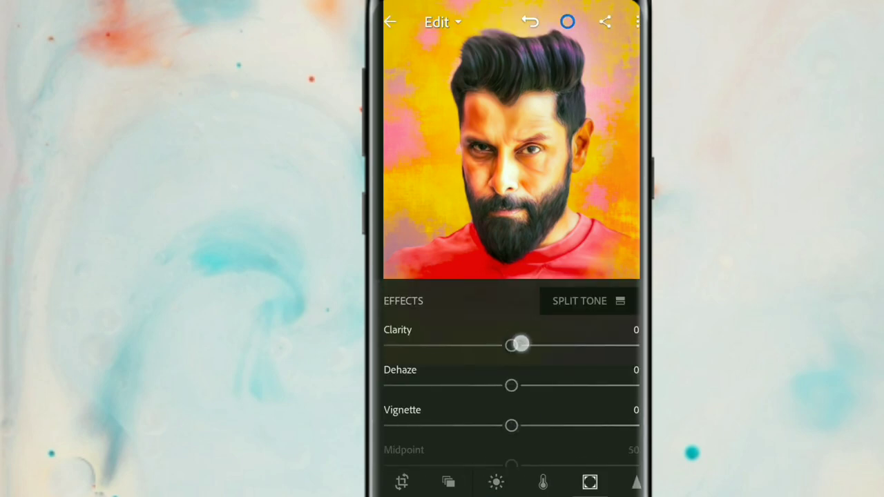
# Step: Set clarity 13, dehaze 5, and vignette -8 with midpoint 48 and feather 52
pyautogui.moveTo(519, 343)
pyautogui.mouseDown()
pyautogui.moveTo(536, 346)
pyautogui.moveTo(528, 345)
pyautogui.mouseUp()
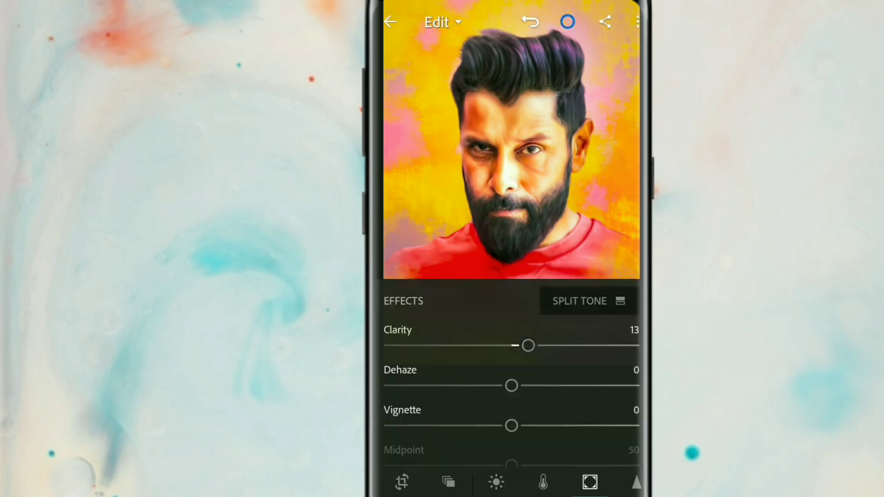
pyautogui.moveTo(523, 385); pyautogui.dragTo(523, 385)
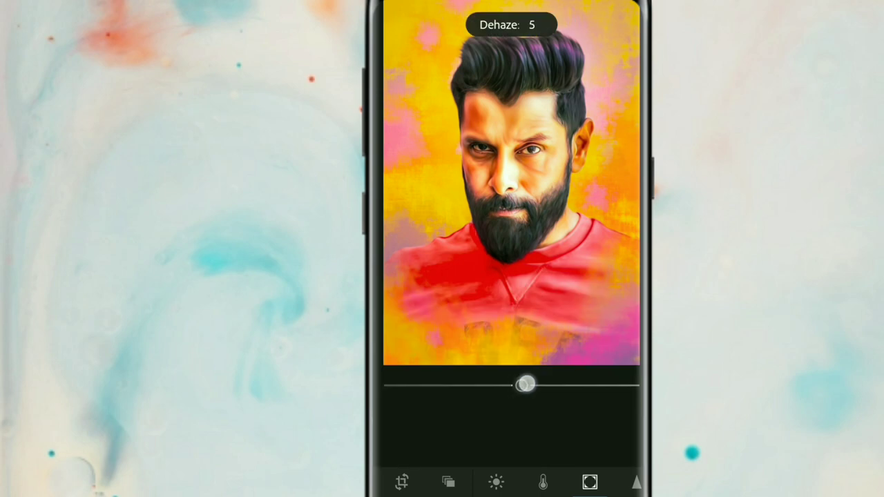
pyautogui.moveTo(578, 382); pyautogui.dragTo(578, 339)
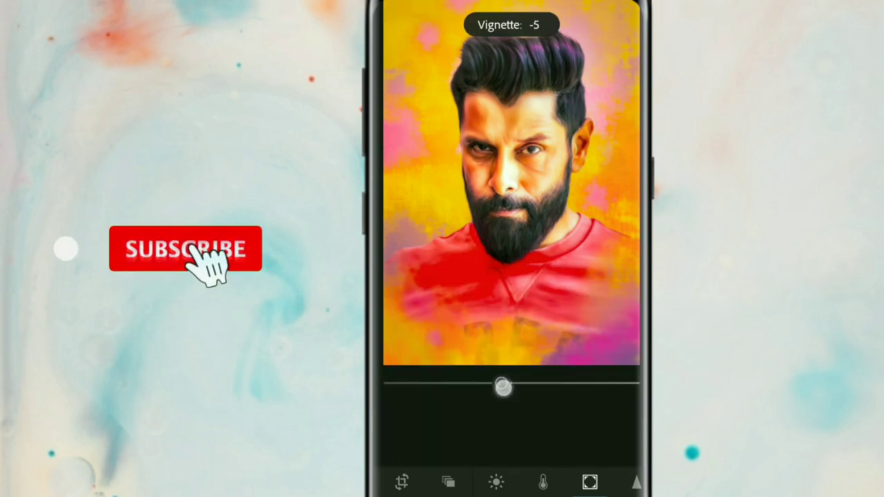
pyautogui.moveTo(506, 387); pyautogui.dragTo(502, 387)
pyautogui.moveTo(574, 367); pyautogui.dragTo(574, 341)
pyautogui.moveTo(511, 397); pyautogui.dragTo(506, 397)
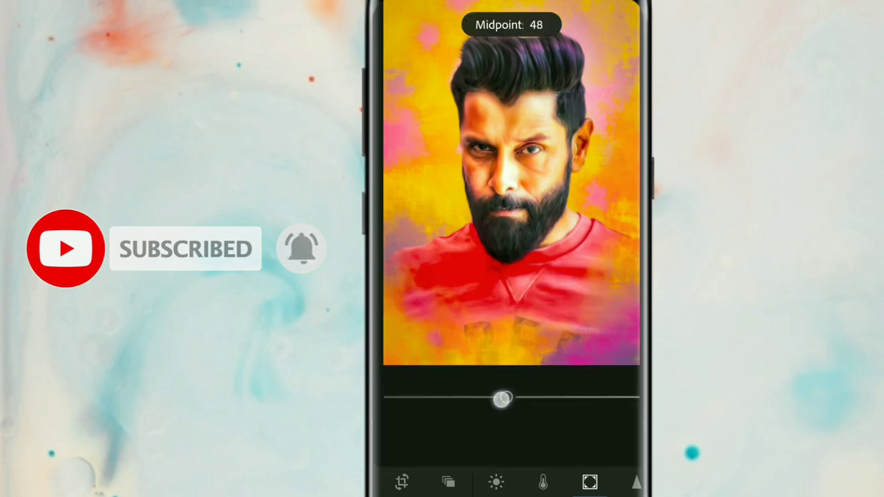
pyautogui.moveTo(511, 438); pyautogui.dragTo(517, 437)
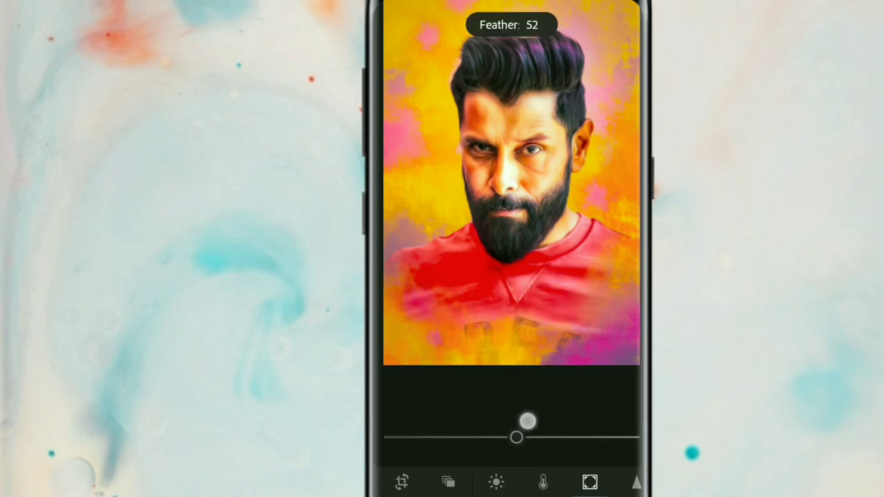
pyautogui.scroll(-2, 589, 357)
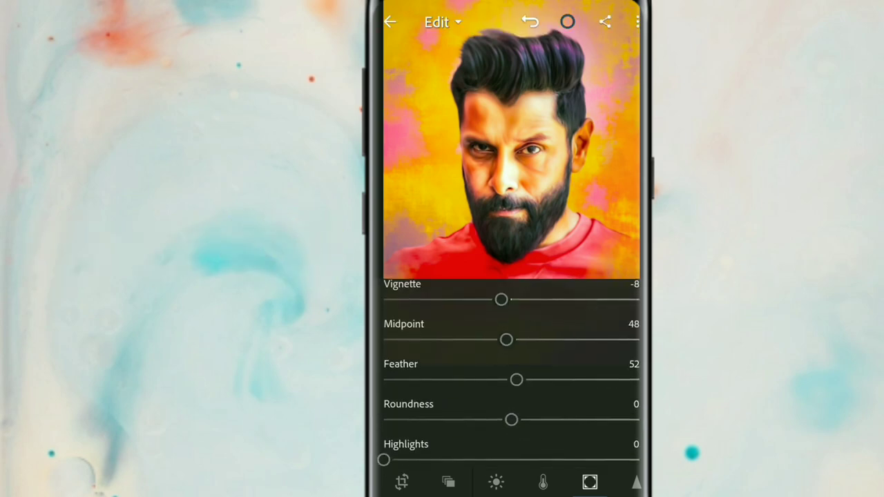
pyautogui.scroll(-1, 568, 415)
pyautogui.click(637, 482)
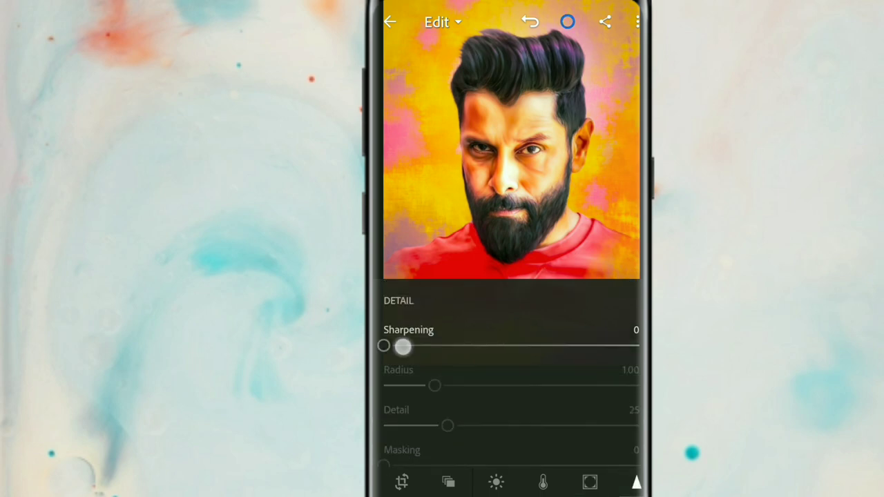
# Step: Raise Sharpening to 7, zoom in to inspect the face detail, and open the overflow menu
pyautogui.moveTo(403, 347); pyautogui.dragTo(395, 346)
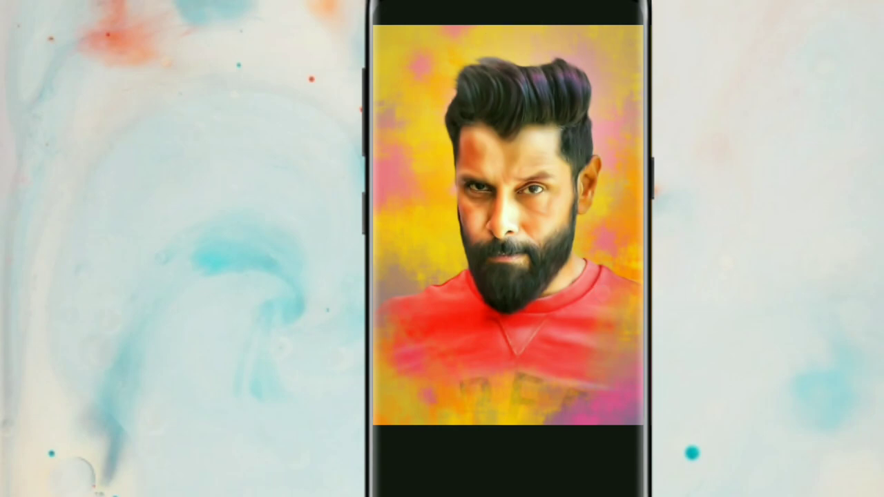
pyautogui.scroll(5, 504, 297)
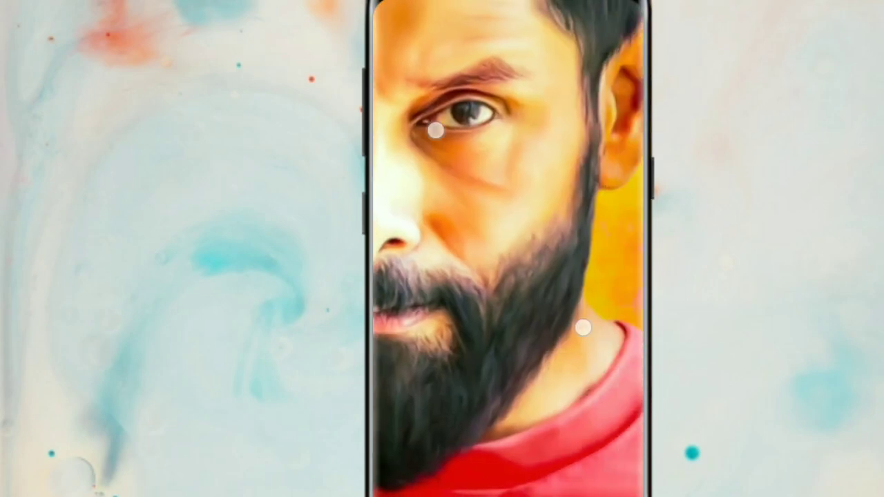
pyautogui.moveTo(533, 435); pyautogui.dragTo(582, 230)
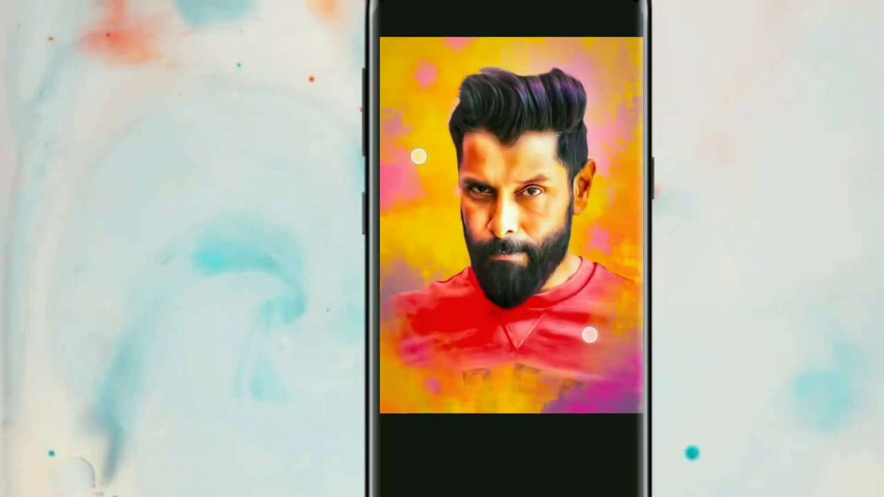
pyautogui.scroll(3, 502, 244)
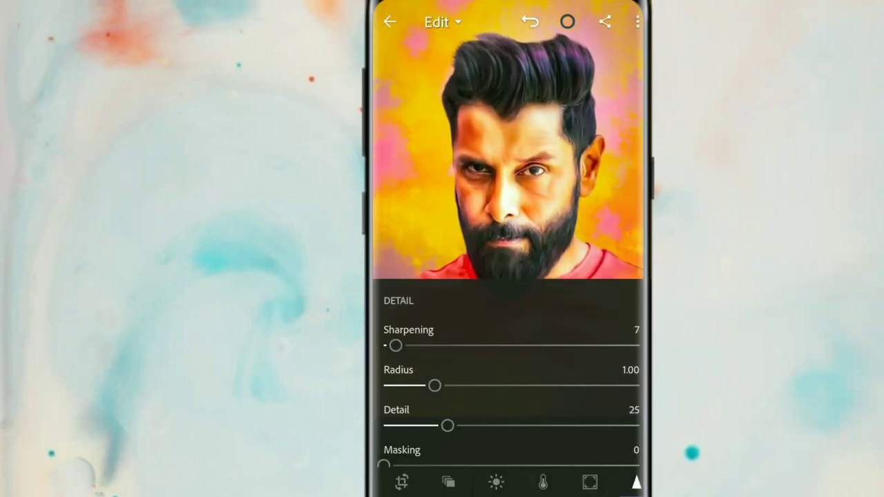
pyautogui.click(637, 22)
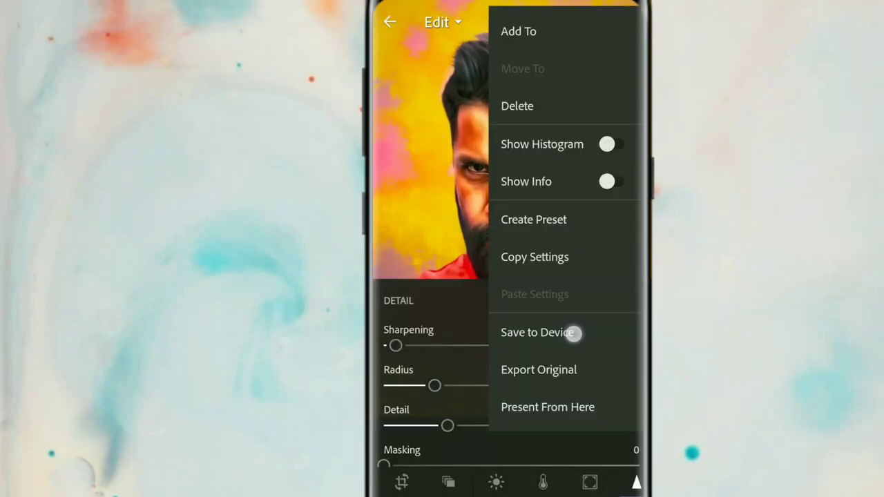
# Step: Choose Save to Device and confirm with OK to render the edited portrait
pyautogui.click(574, 333)
pyautogui.click(598, 315)
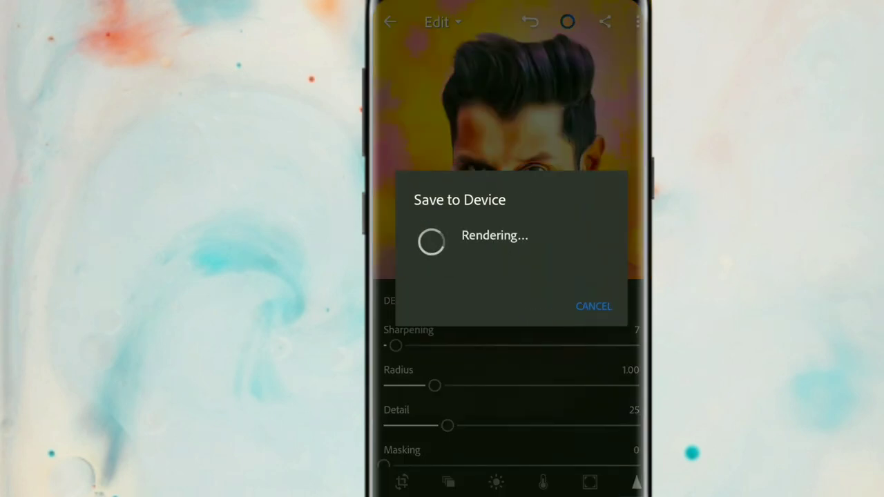